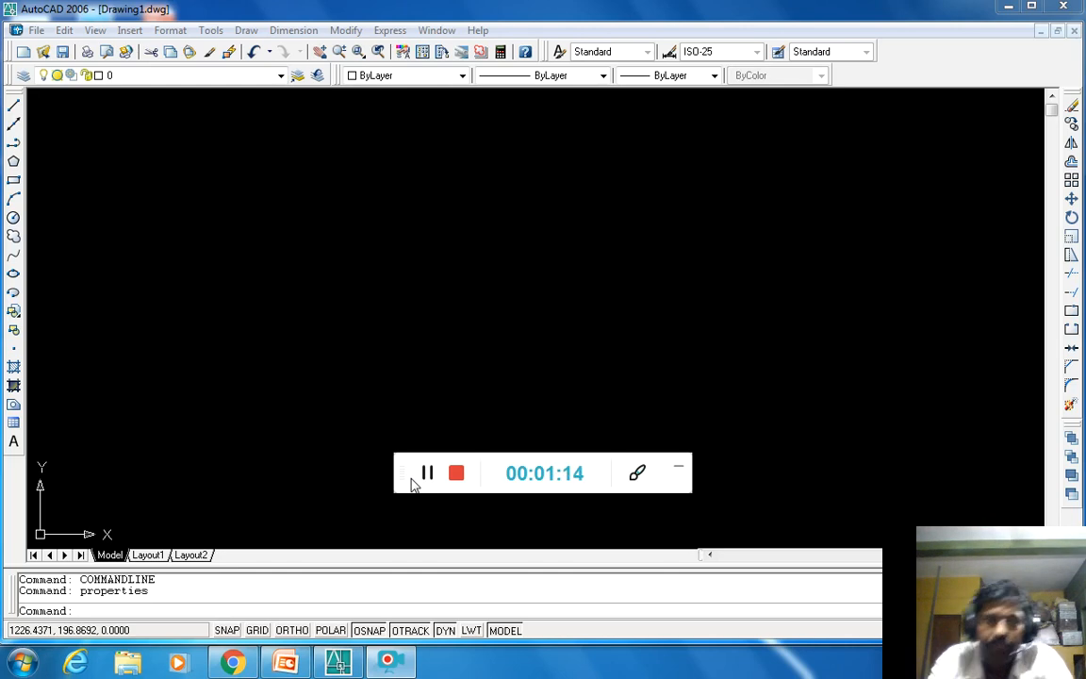
drag(400, 472, 1060, 434)
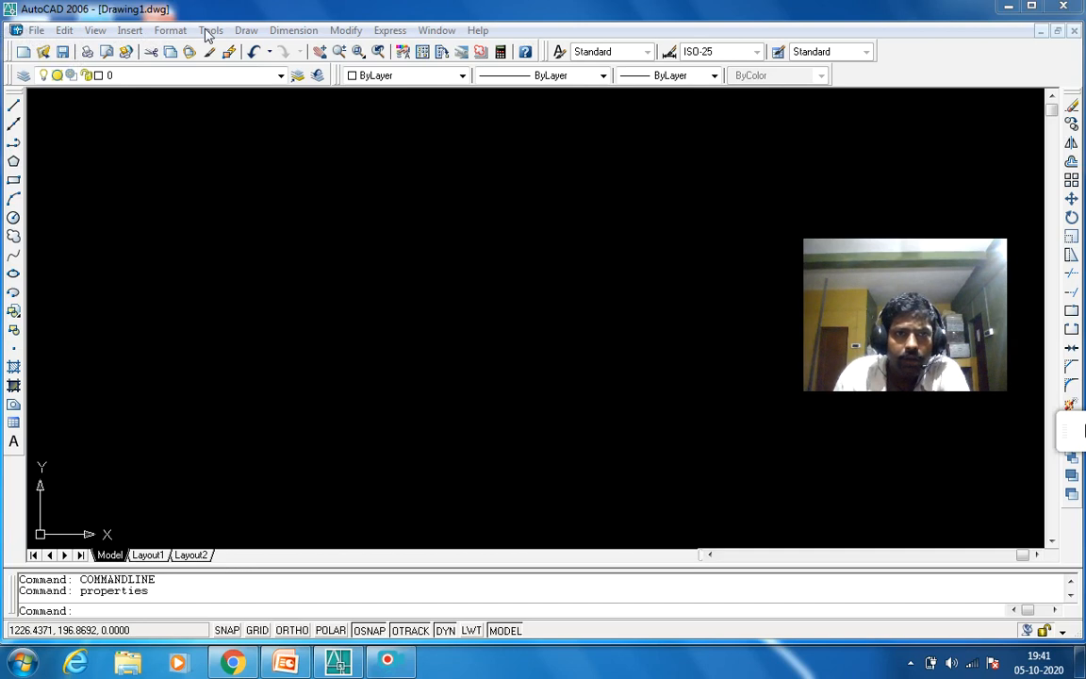
- Create a new drawing from the acad.dwt template
click(36, 31)
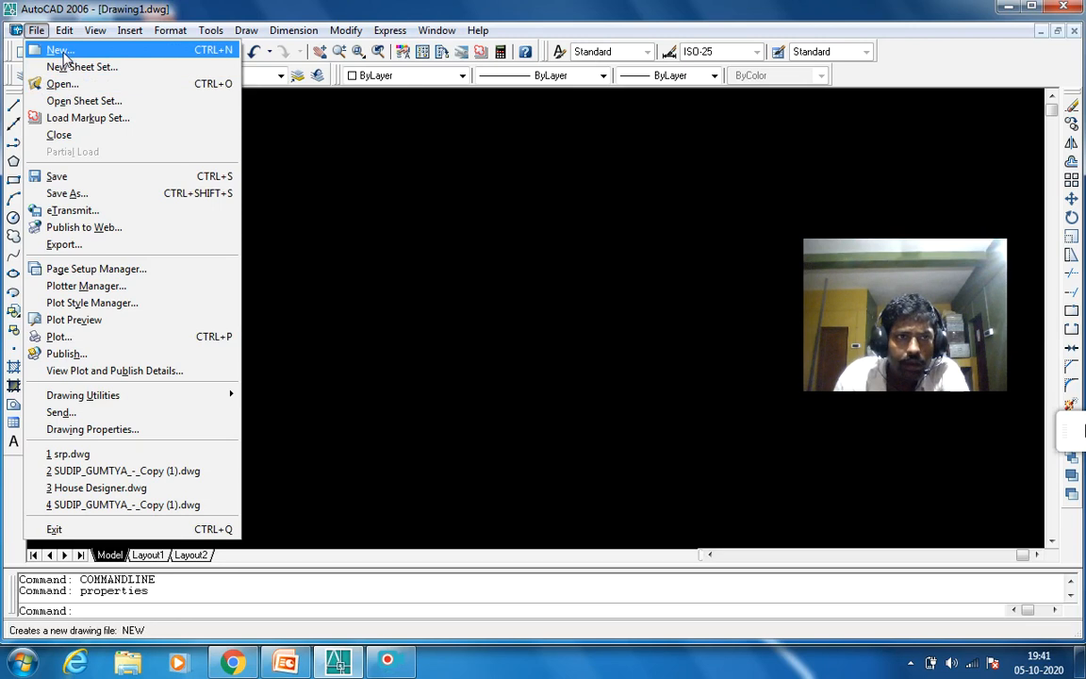
click(62, 53)
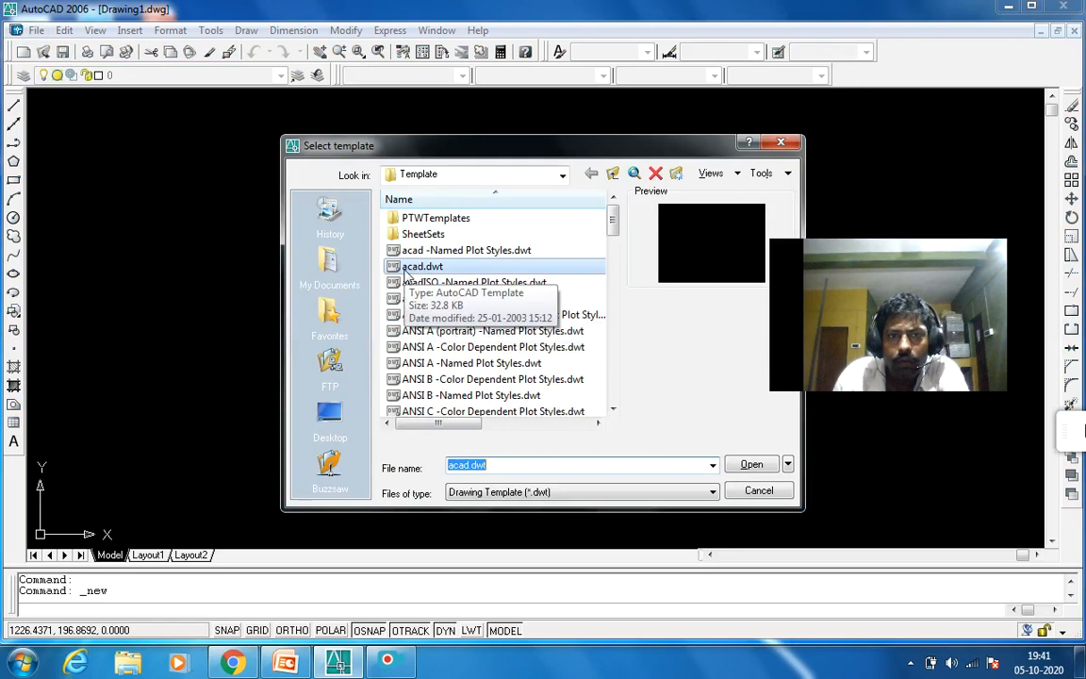
click(407, 270)
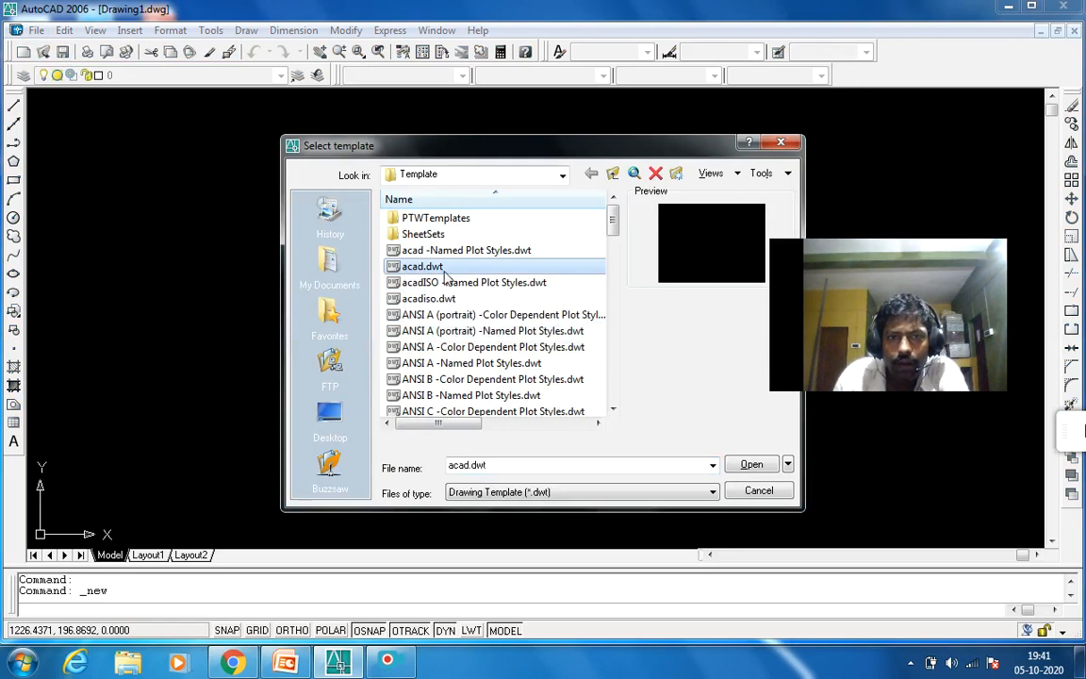
click(751, 465)
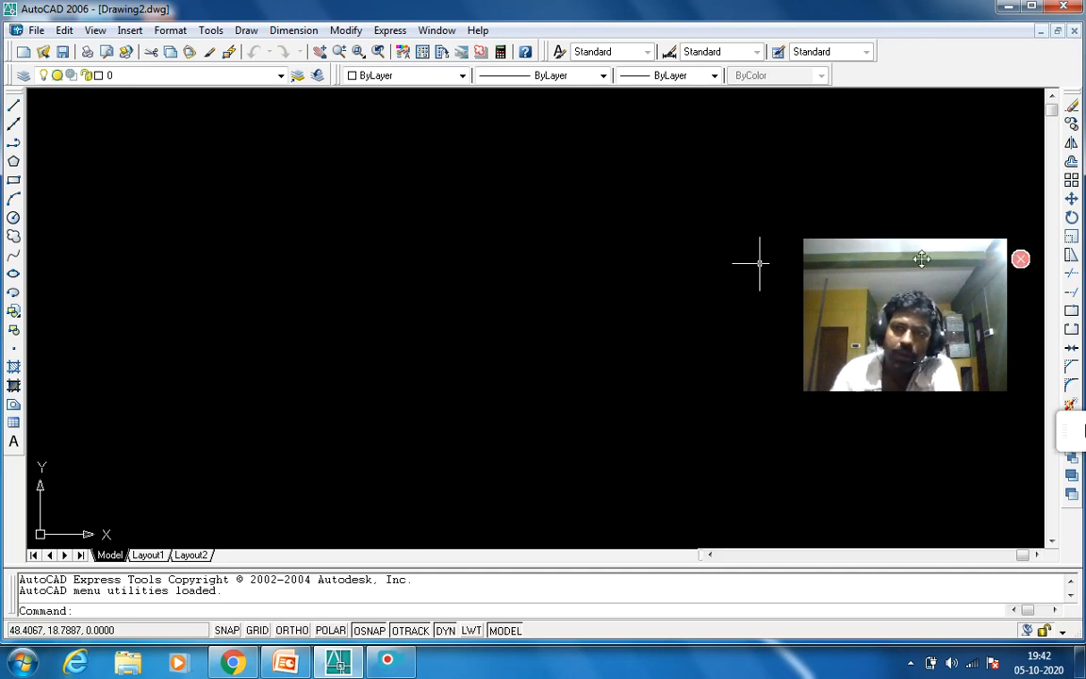
click(1020, 259)
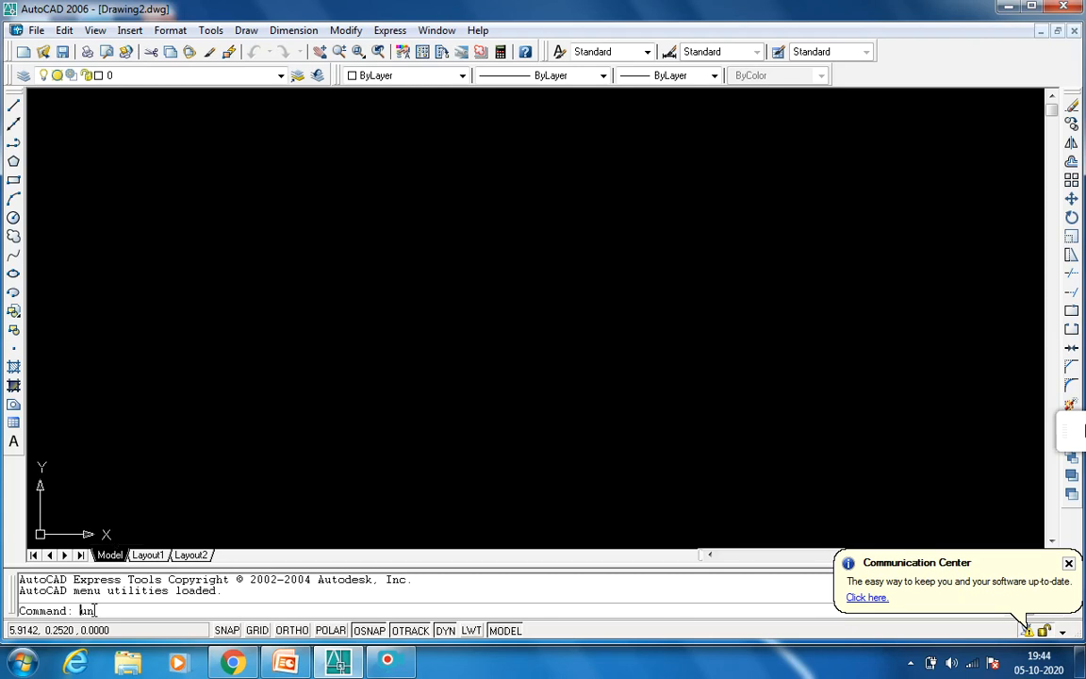
- Configure the drawing units with the Decimal length type and Millimeters as the insertion scale
key(Return)
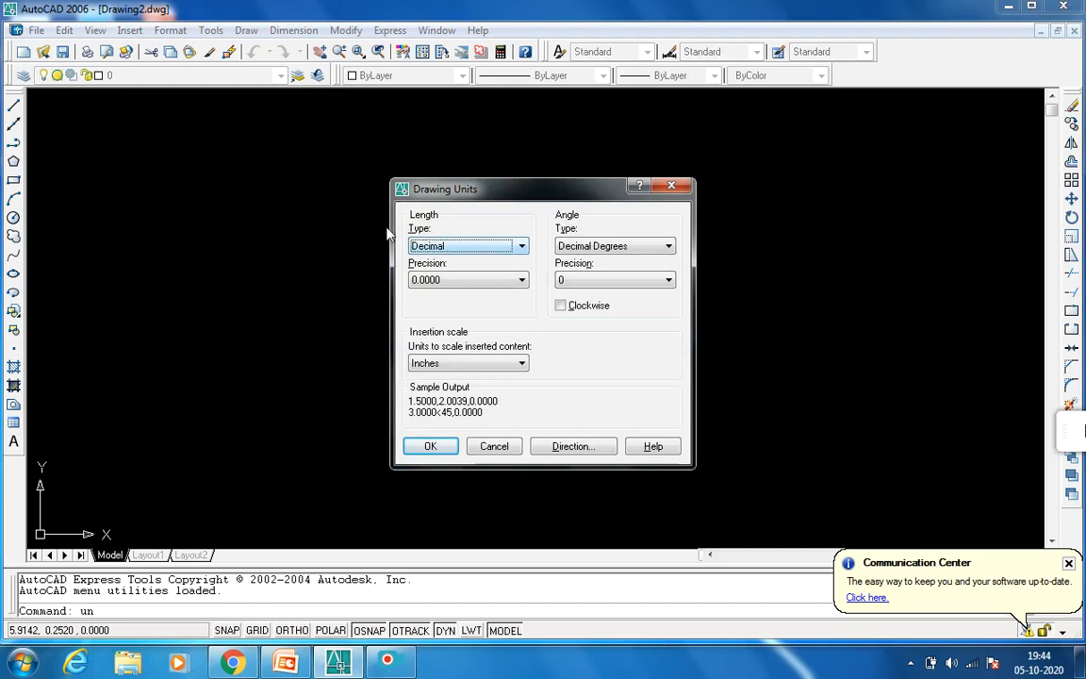
click(521, 246)
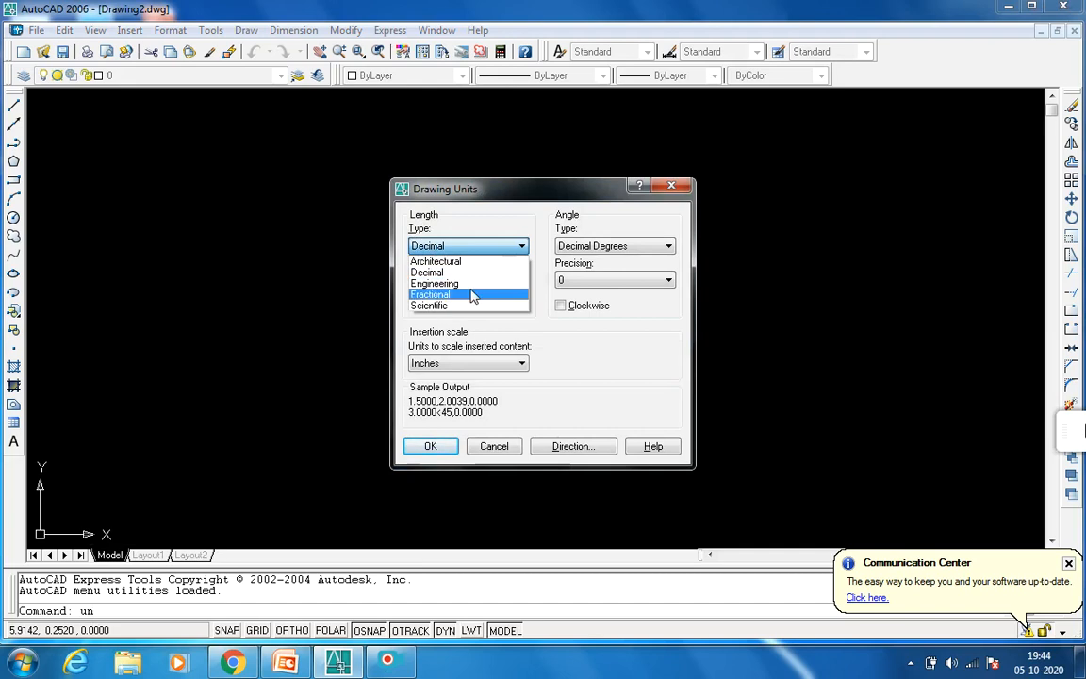
click(434, 274)
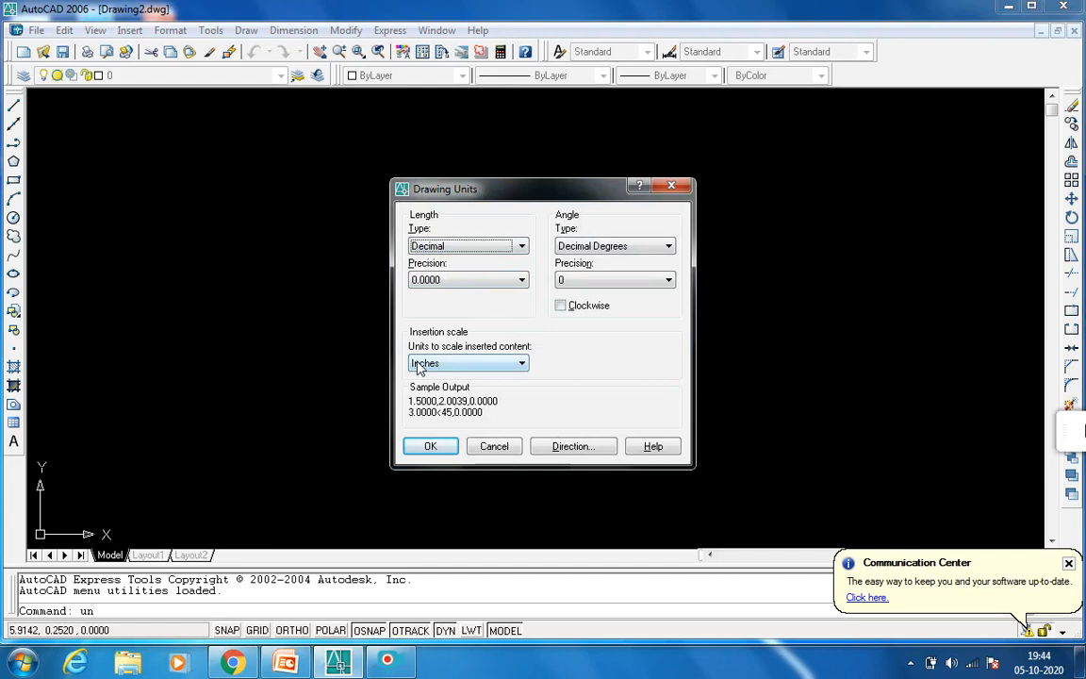
click(507, 367)
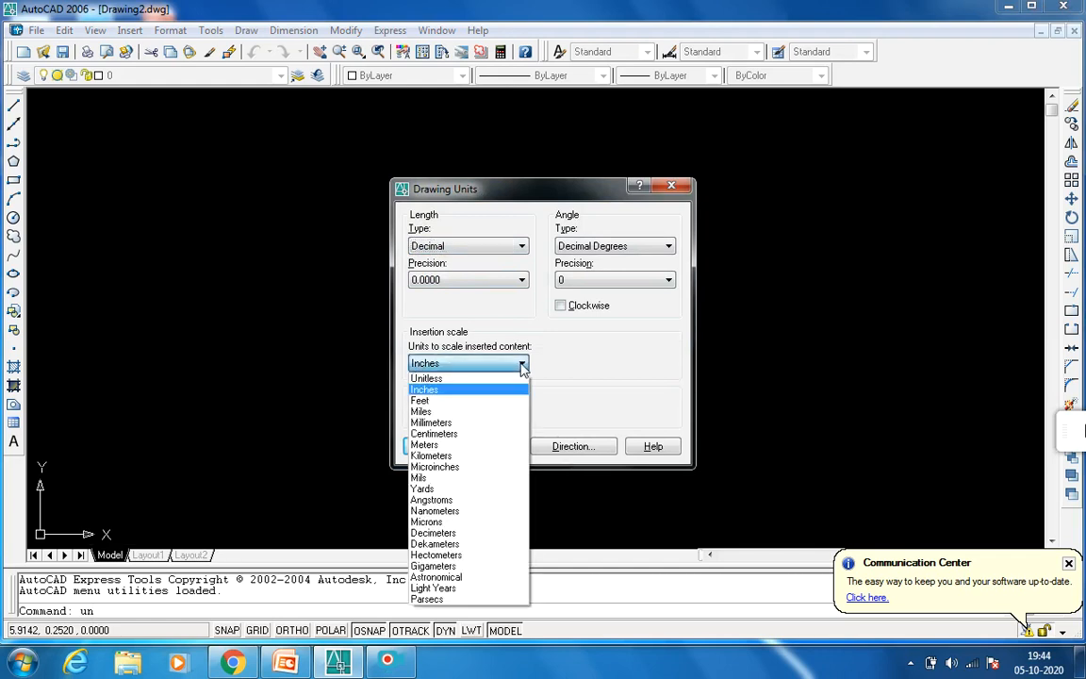
click(439, 411)
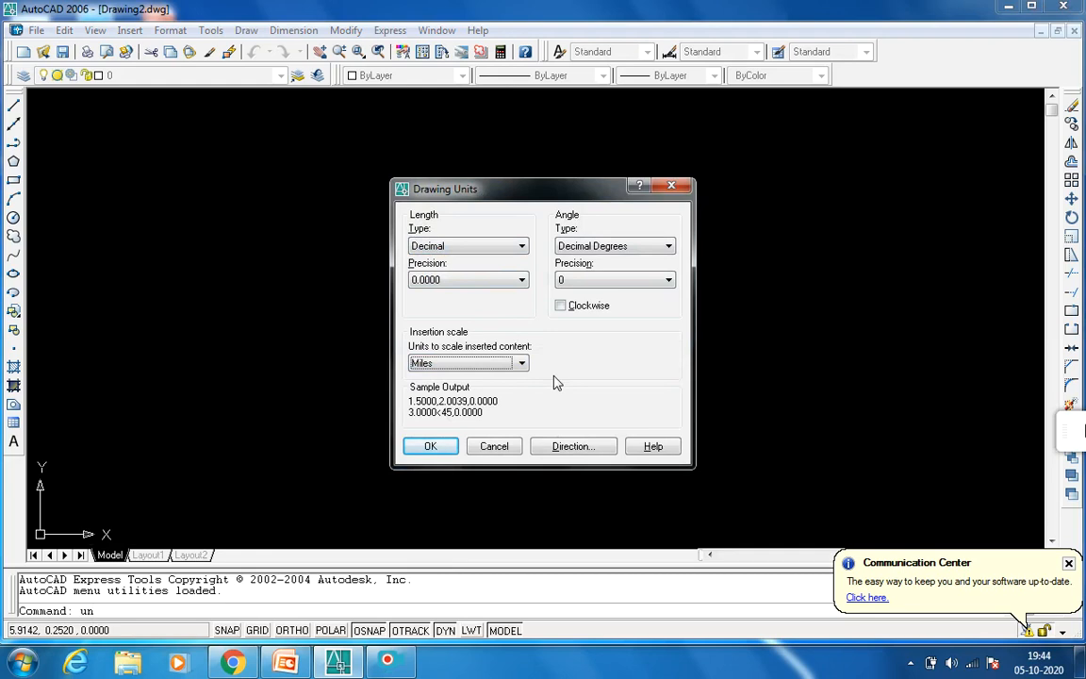
click(521, 363)
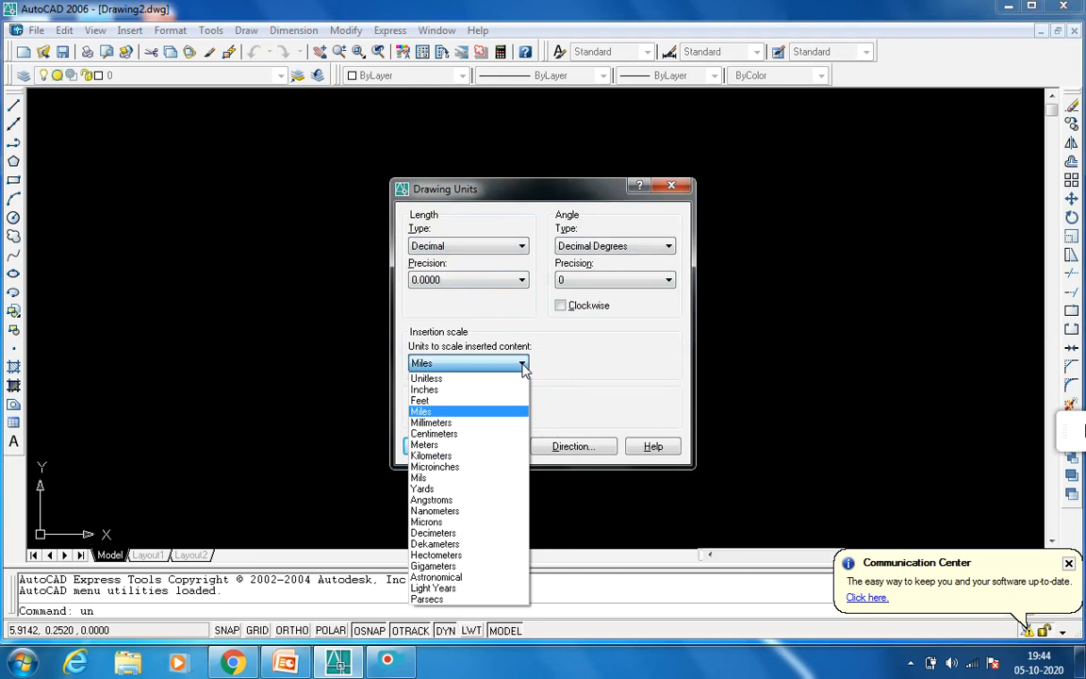
click(443, 422)
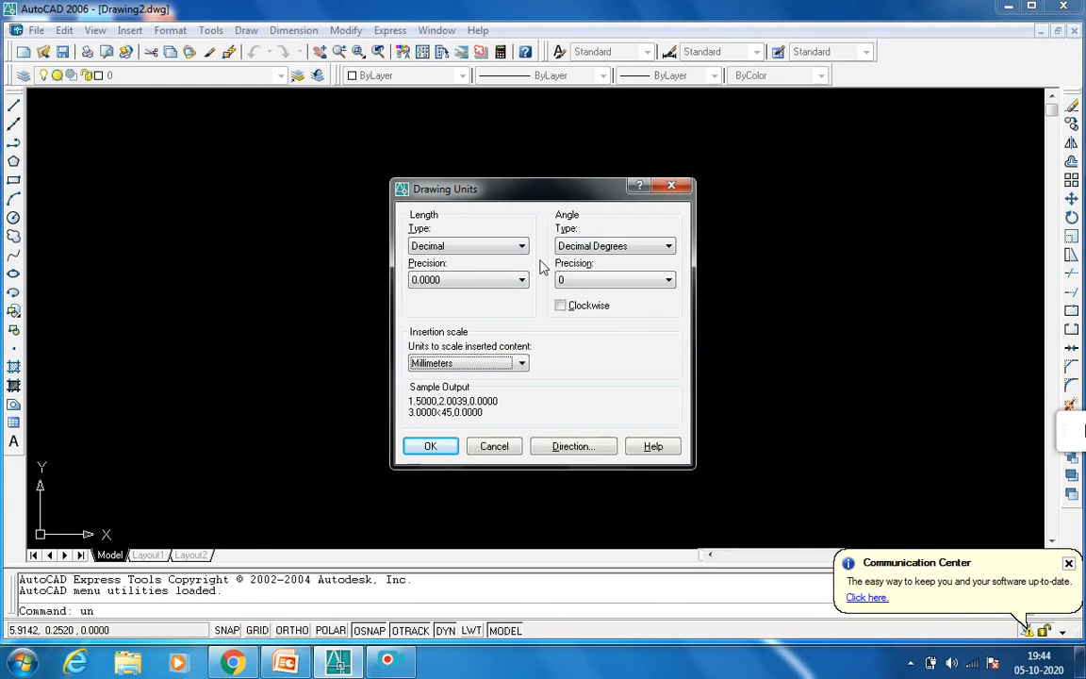
click(430, 447)
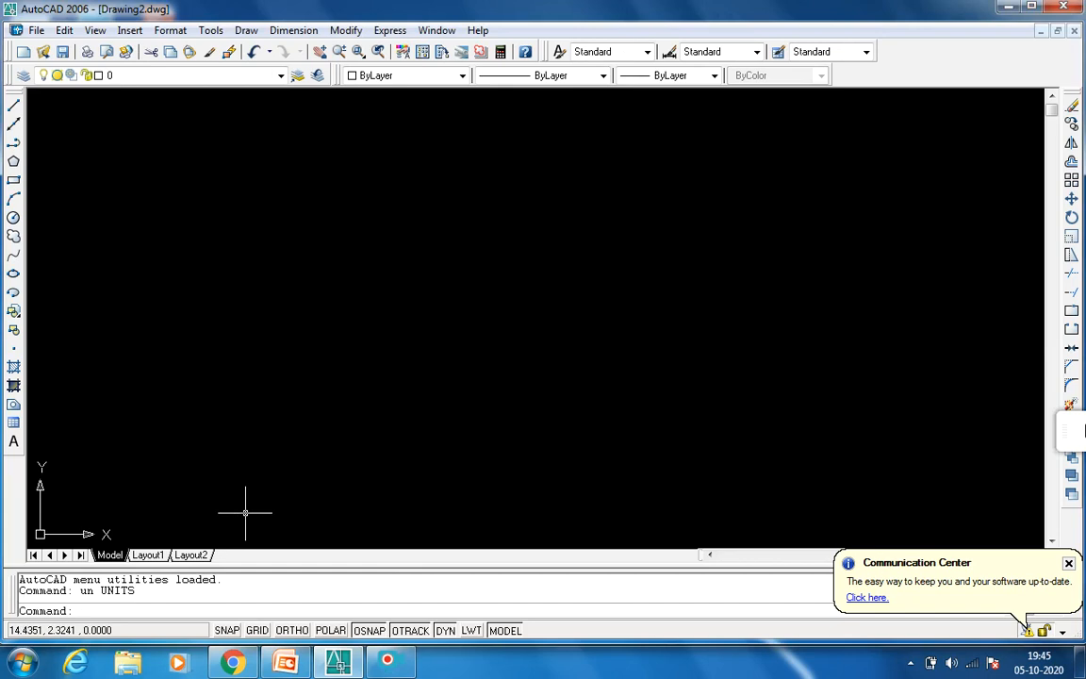
text(scale)
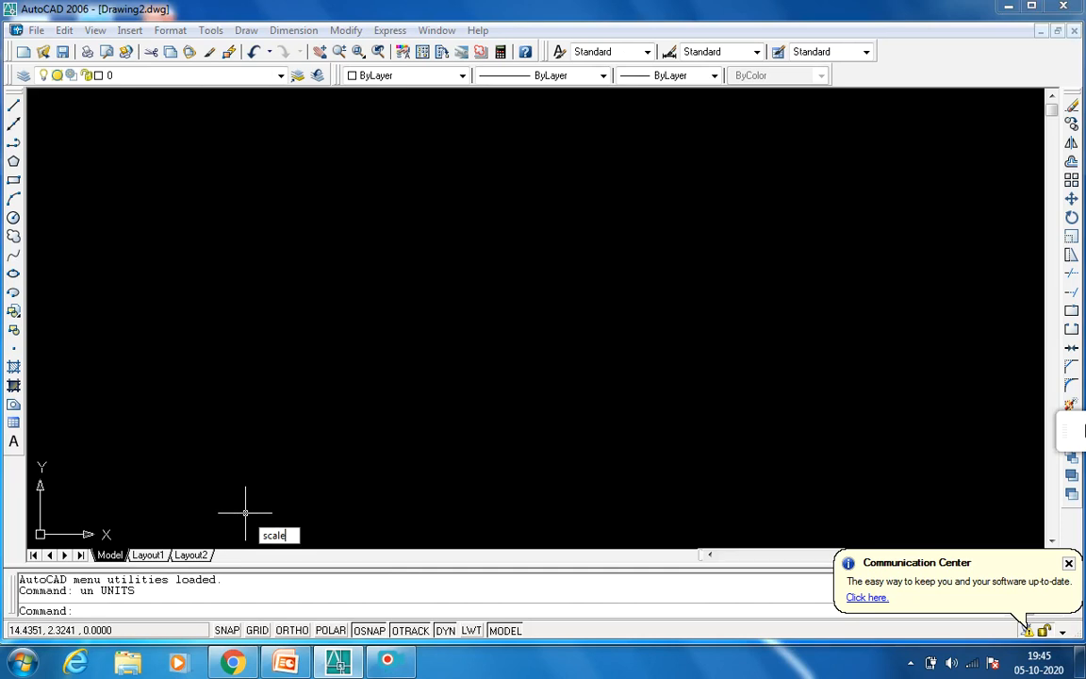
key(Return)
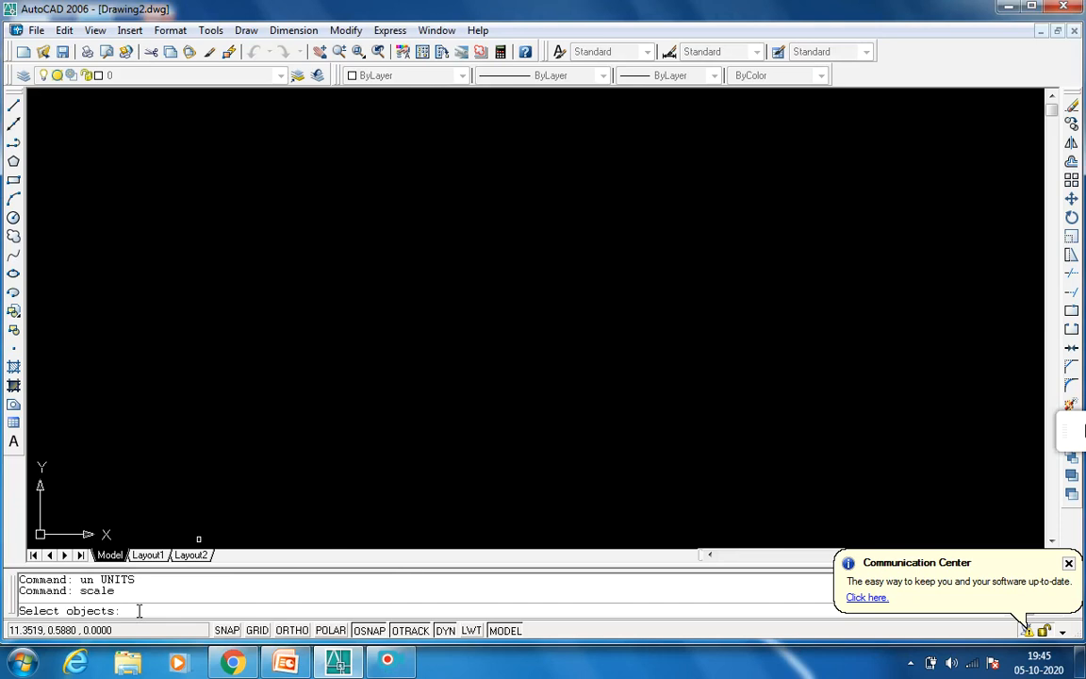
key(Escape)
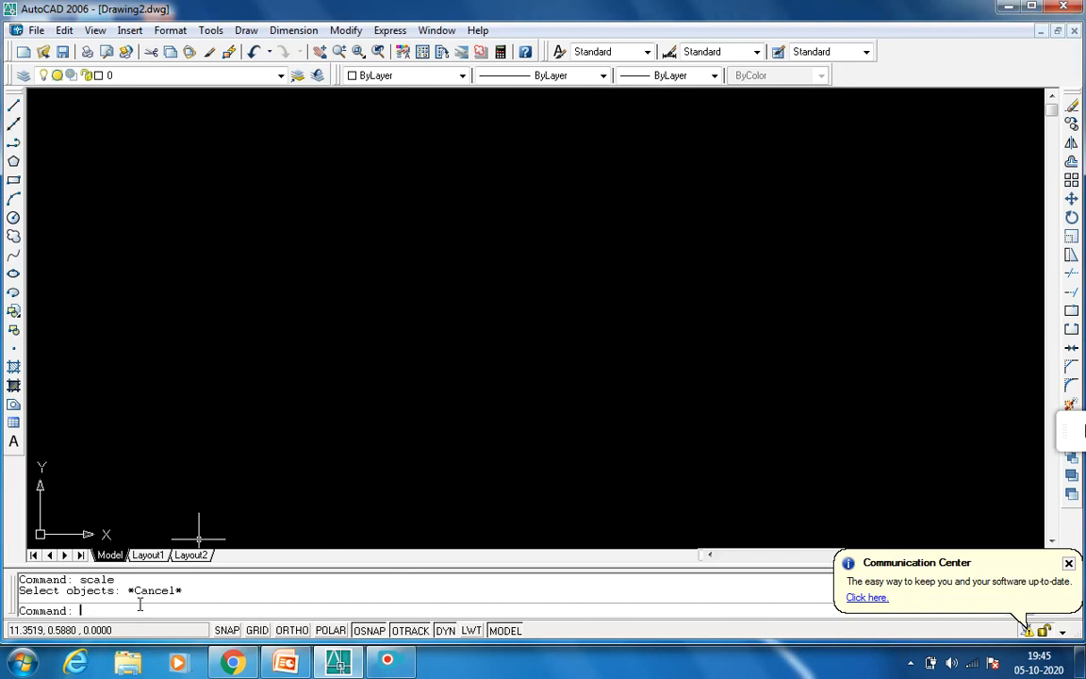
text(scale)
key(Return)
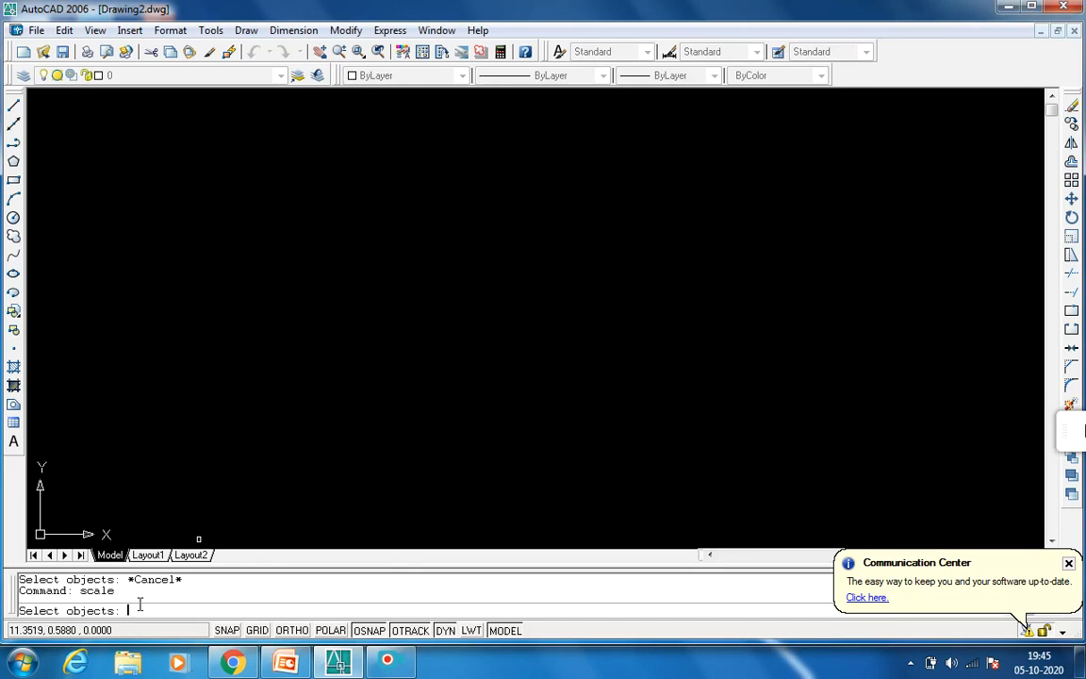
key(Escape)
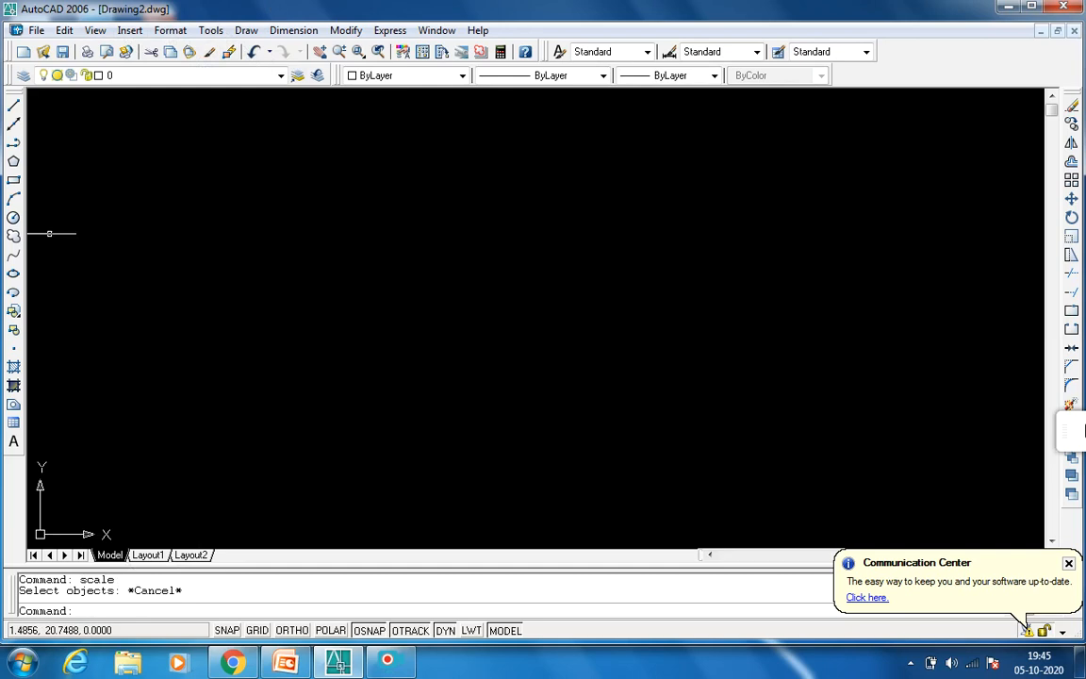
- Choose the 1:50 scale in the drawing's scale list and accept it
click(157, 35)
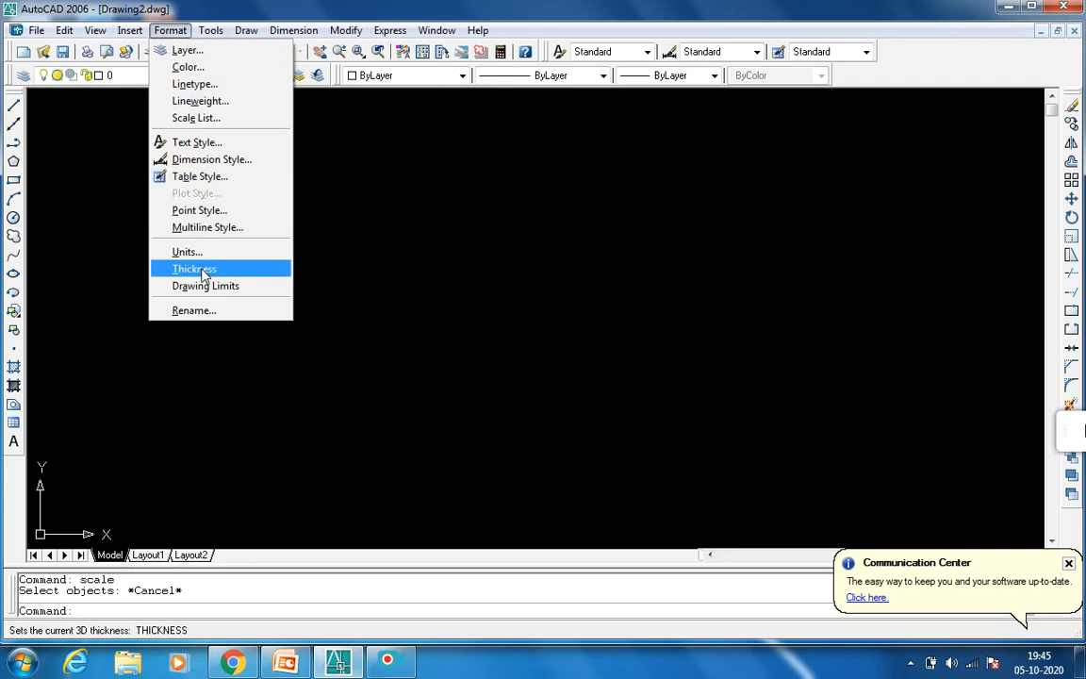
click(203, 124)
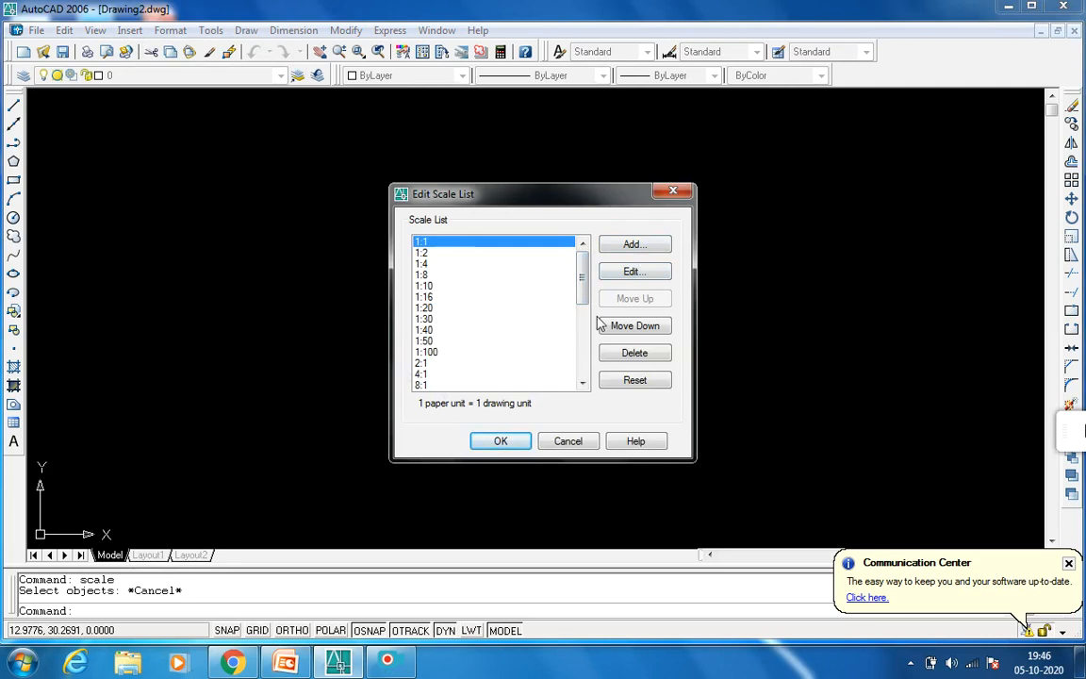
click(430, 342)
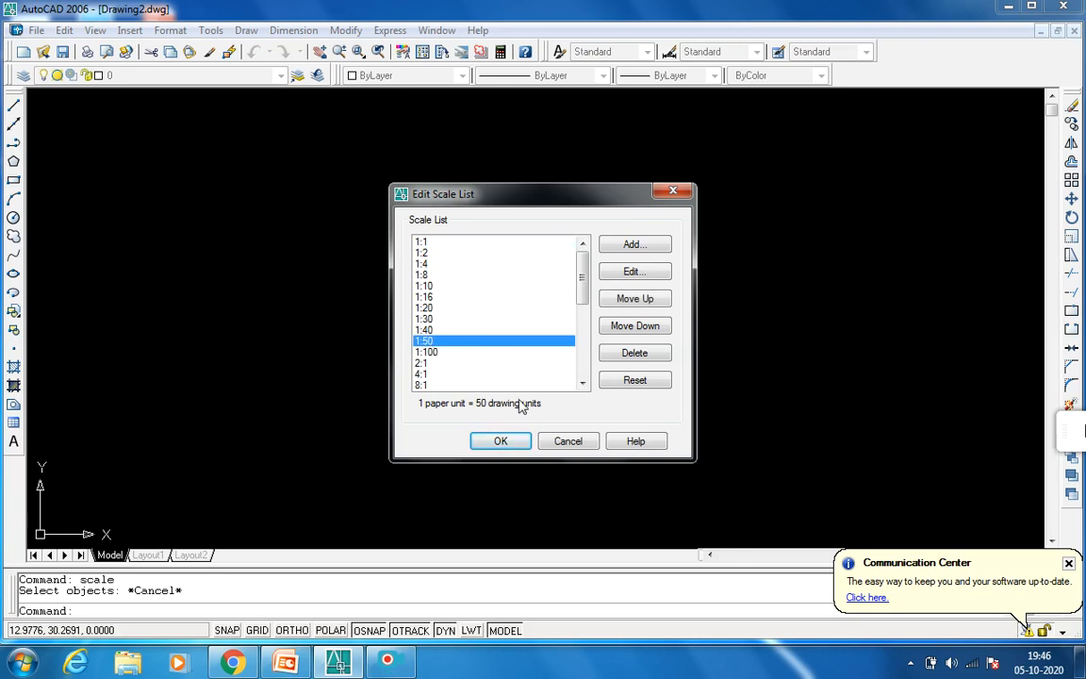
key(Return)
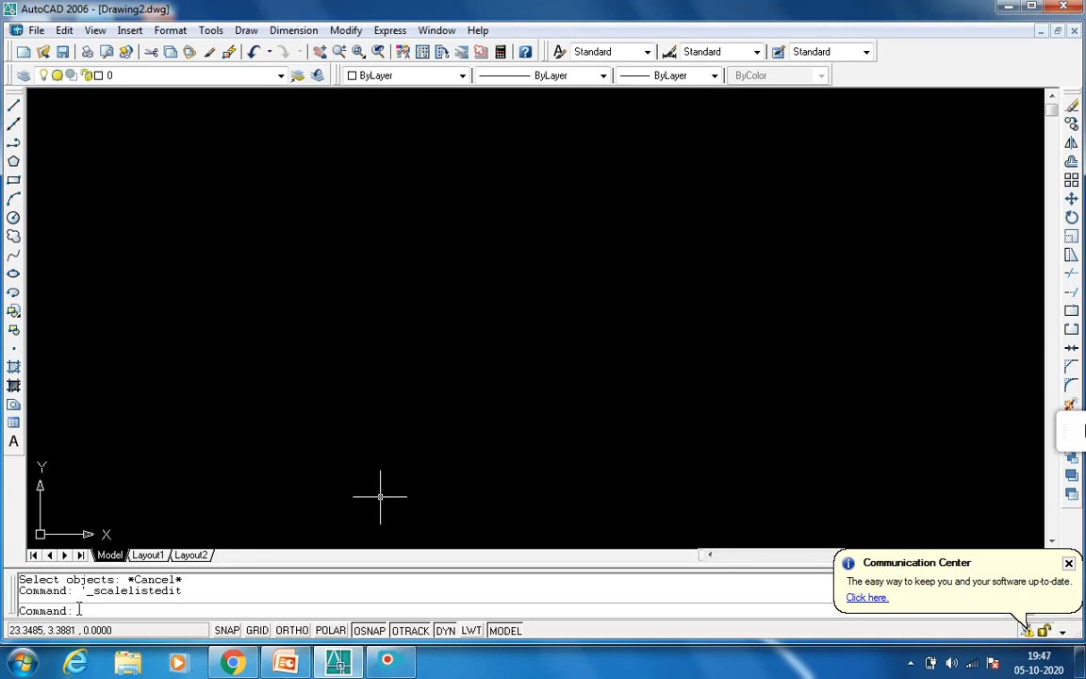
- Run the MVSETUP command, declining paper space and choosing Decimal as the units type
text(mvset)
text(up)
key(Return)
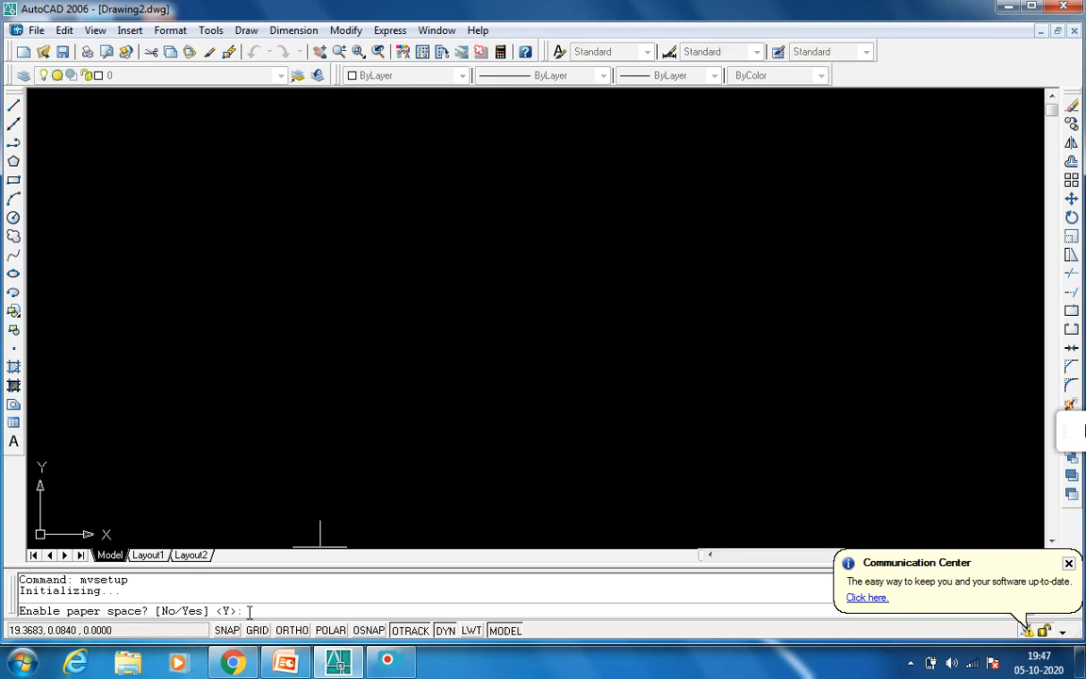
text(n)
key(Return)
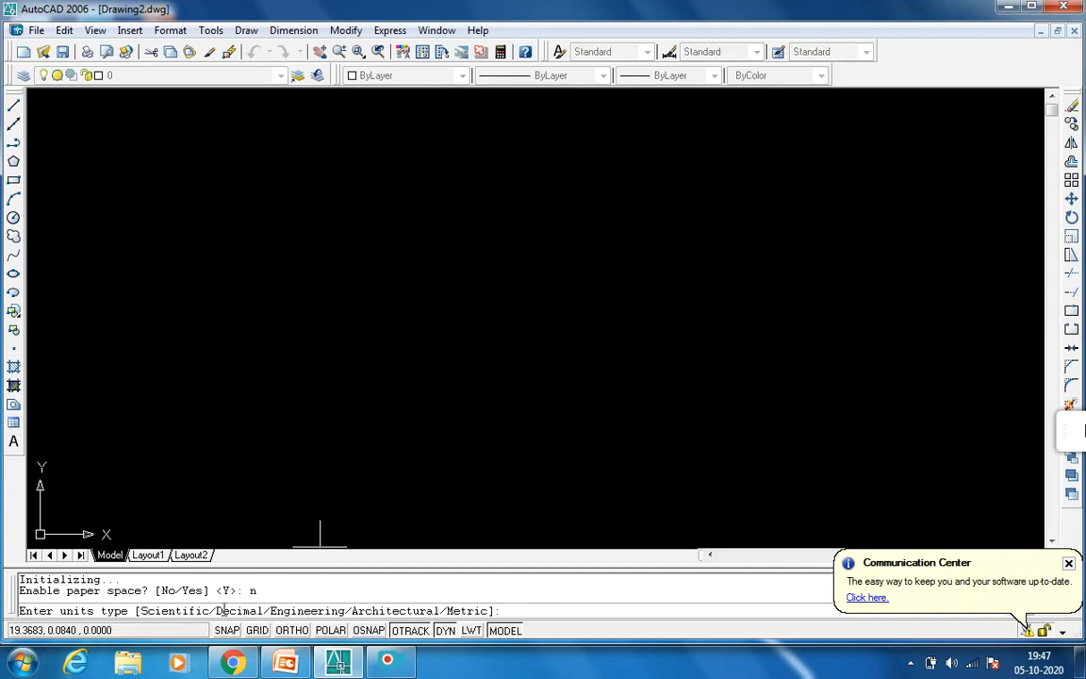
text(d)
key(Return)
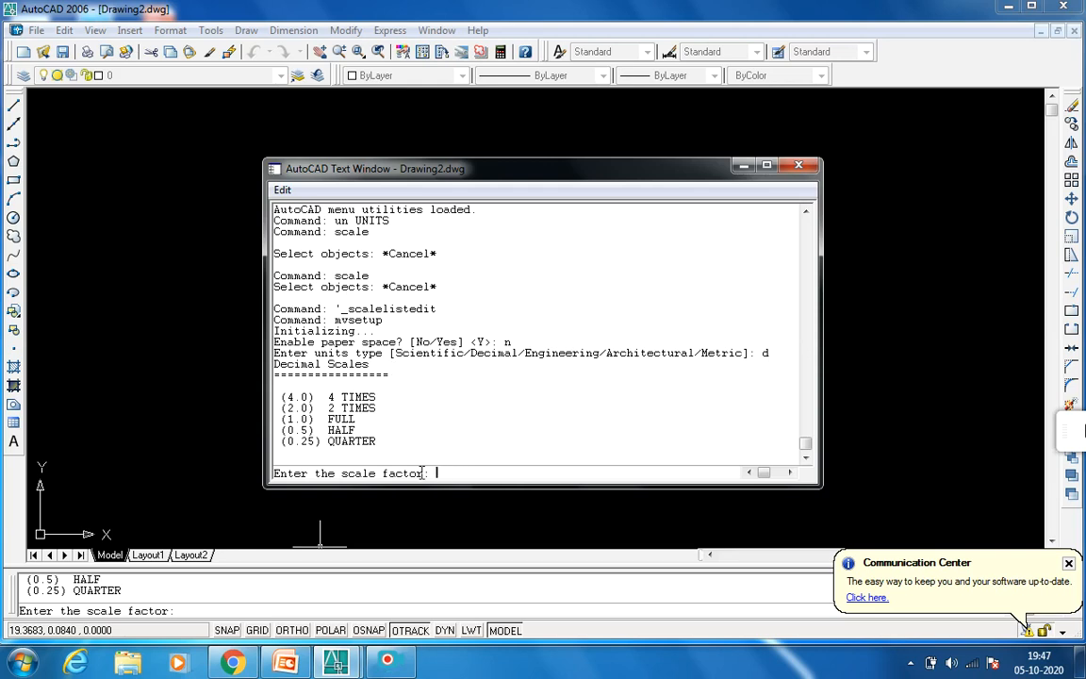
- Generate the sheet border with a scale factor of 50, a paper width of 2000 and a paper height of 1500
text(50)
key(Return)
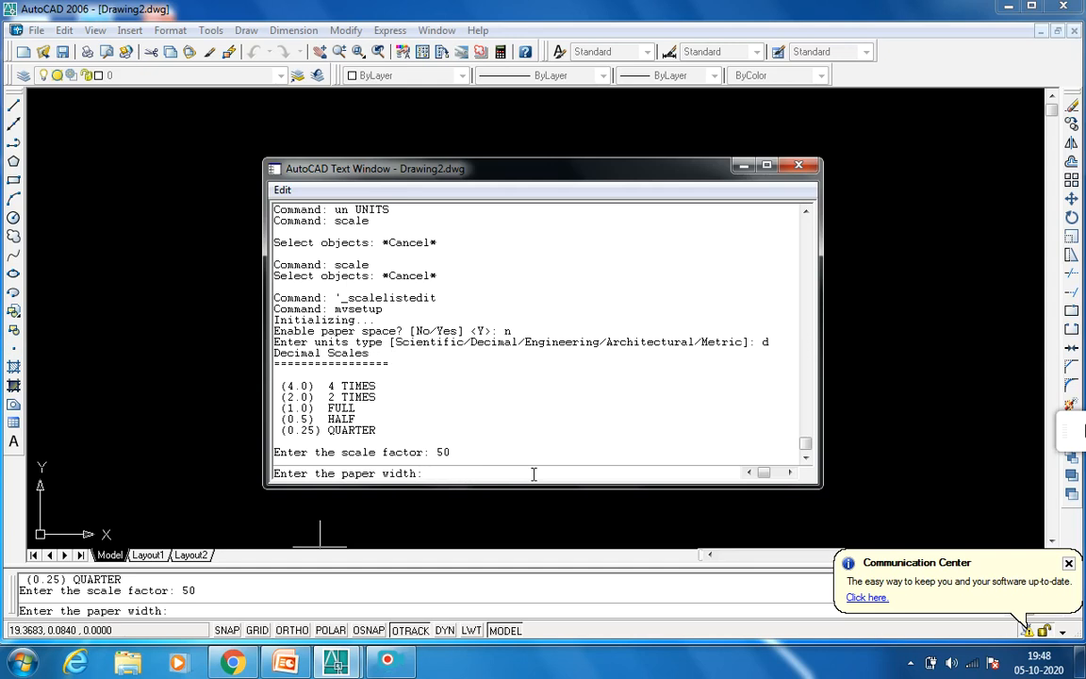
text(2000)
key(Return)
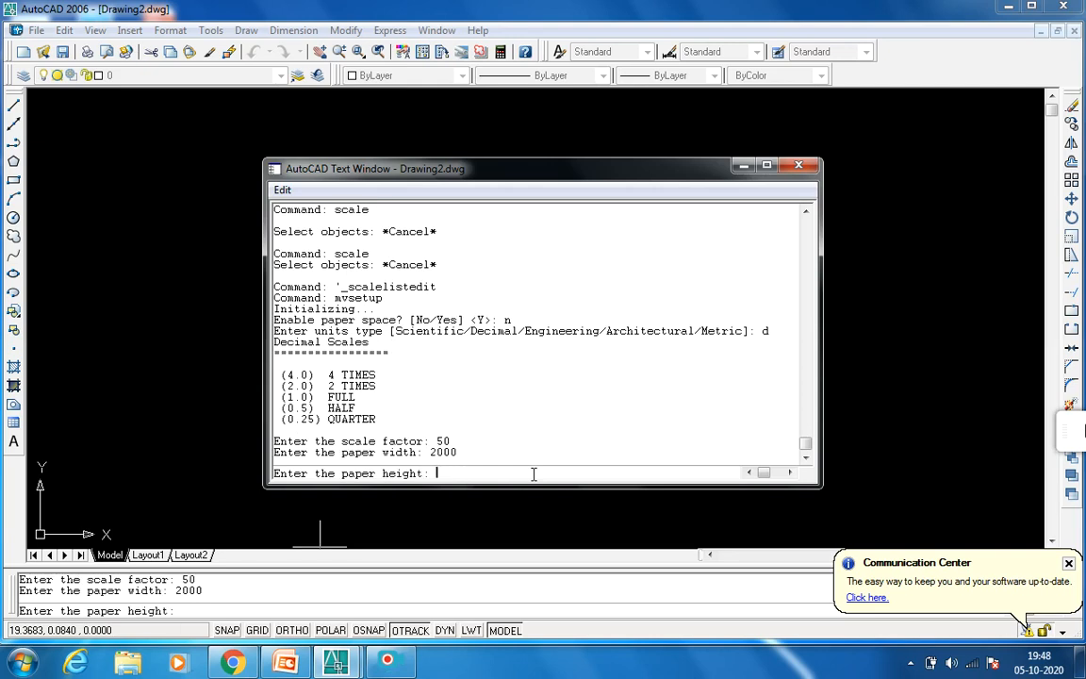
text(1500)
key(Return)
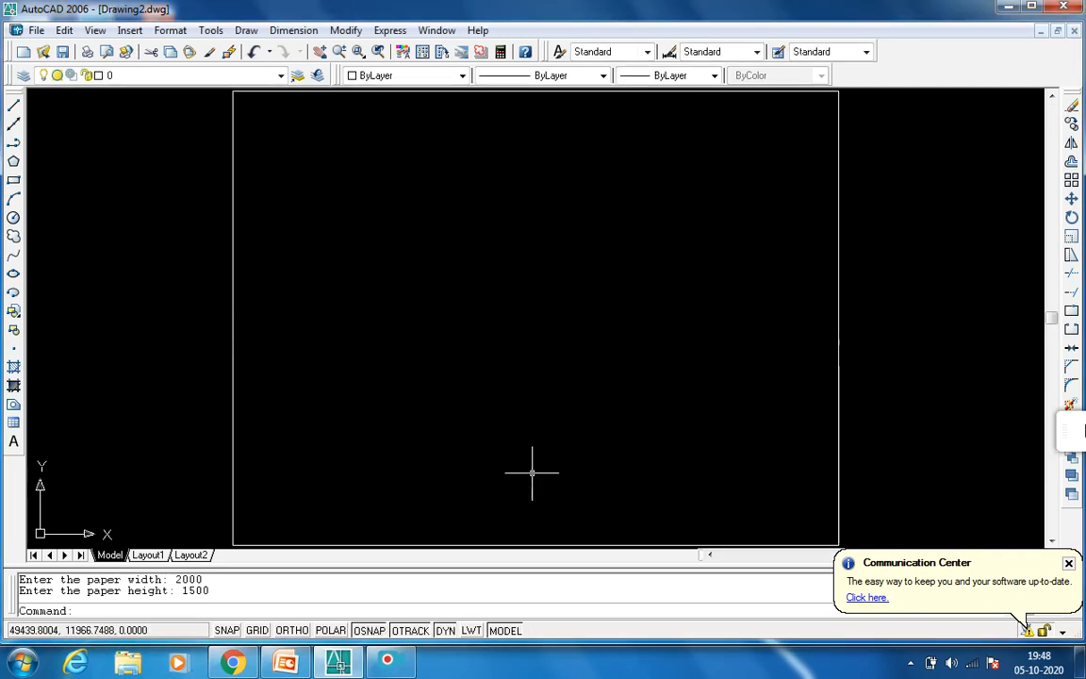
- Erase the rectangular sheet border from the drawing
scroll(323, 165, down, 1)
scroll(373, 179, up, 1)
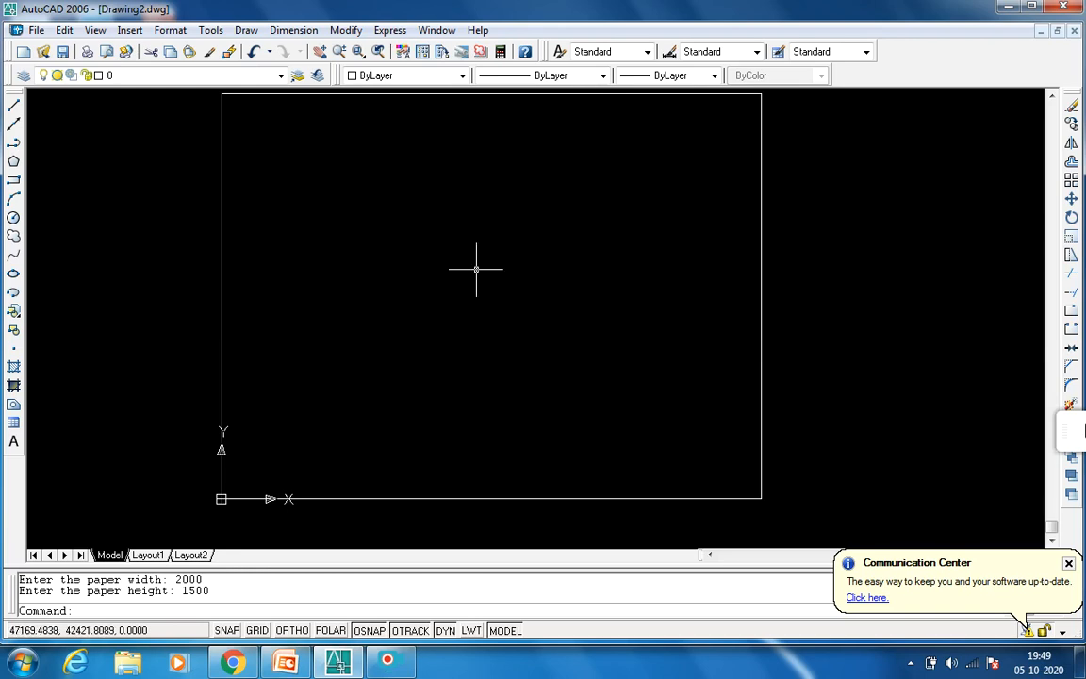
scroll(330, 364, up, 2)
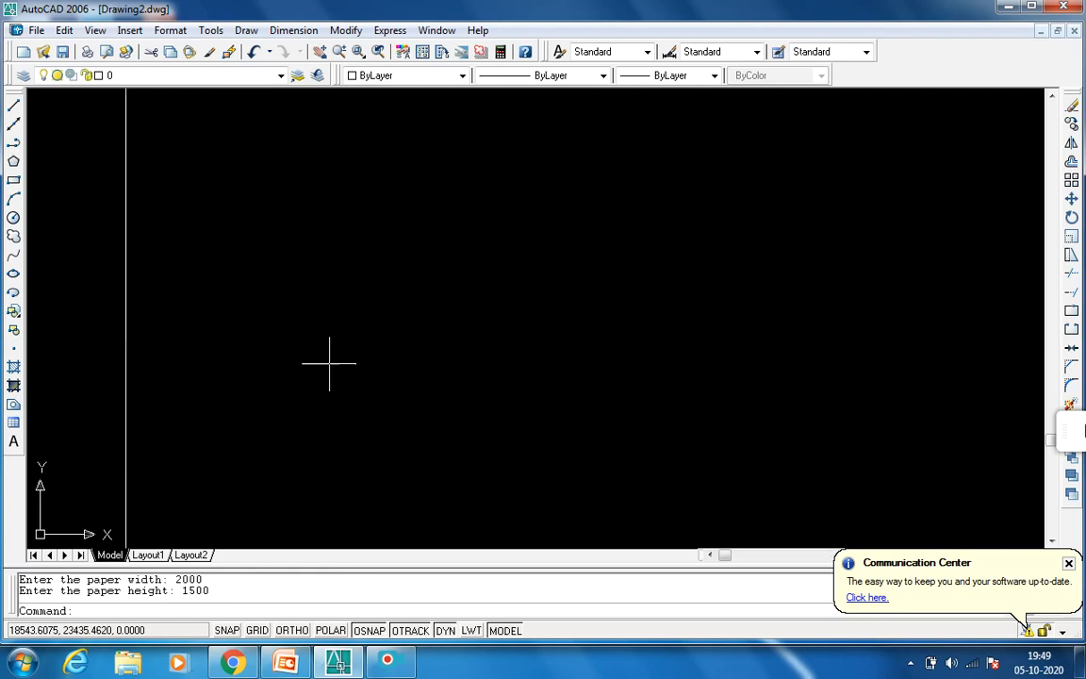
scroll(330, 358, down, 3)
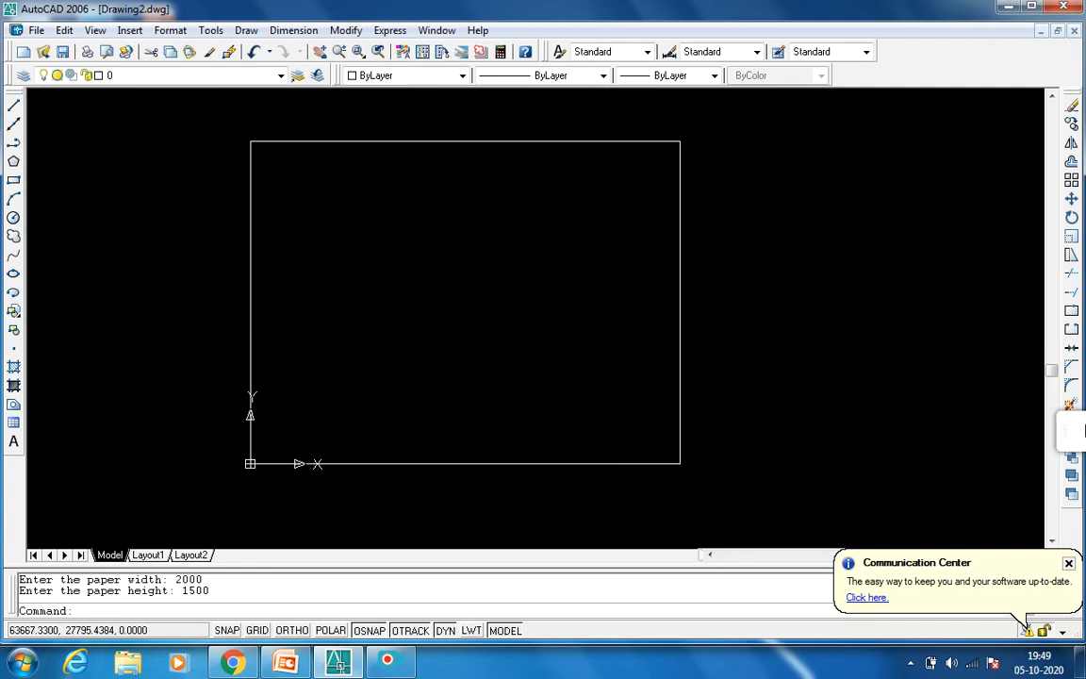
scroll(371, 361, up, 3)
scroll(371, 361, down, 4)
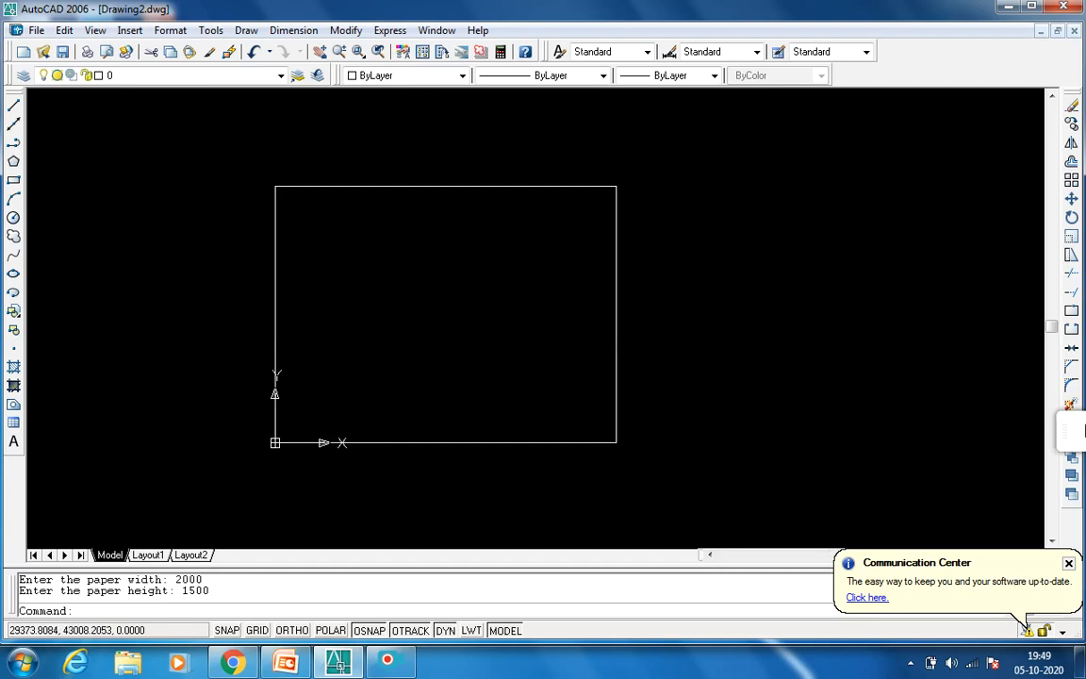
click(275, 298)
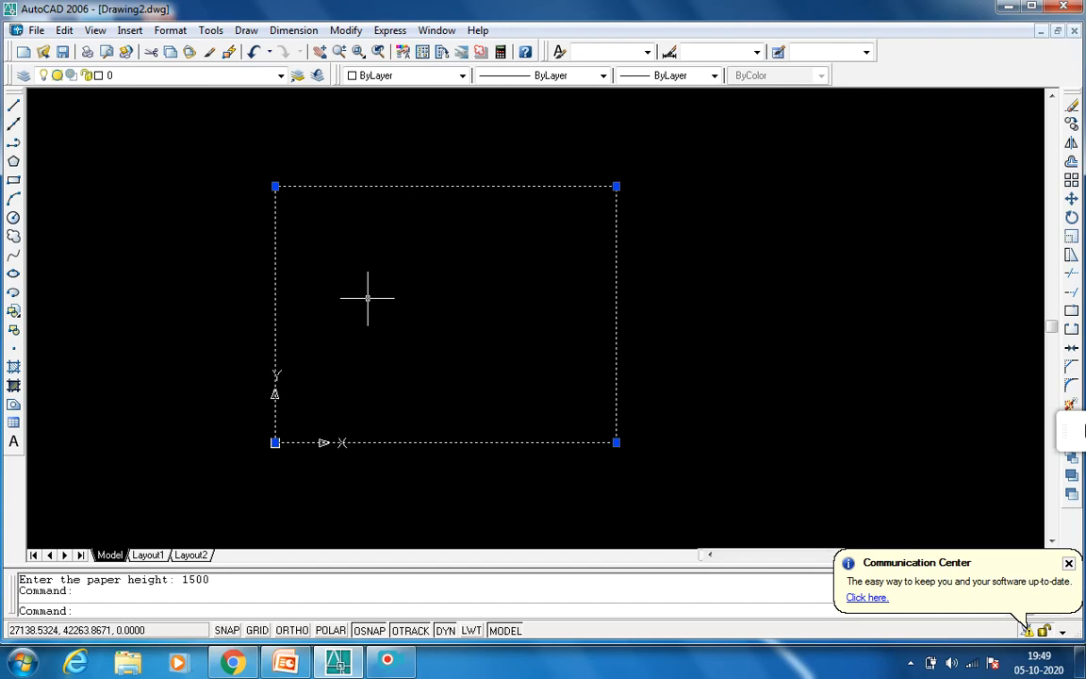
key(Delete)
scroll(358, 294, up, 1)
scroll(365, 315, up, 1)
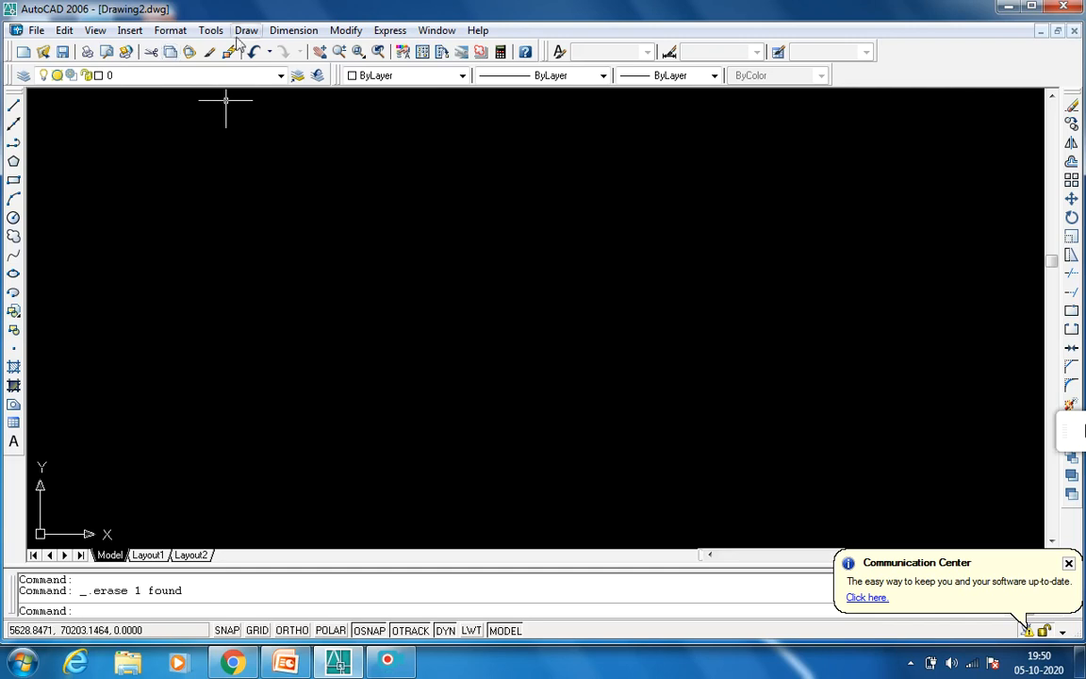
click(170, 31)
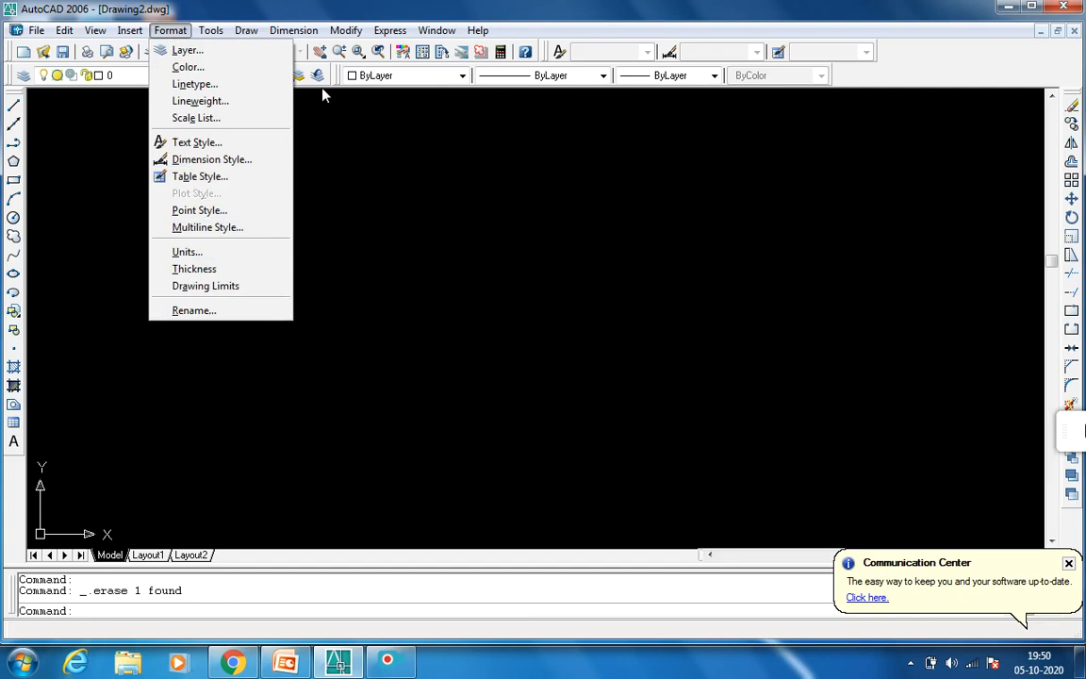
click(353, 3)
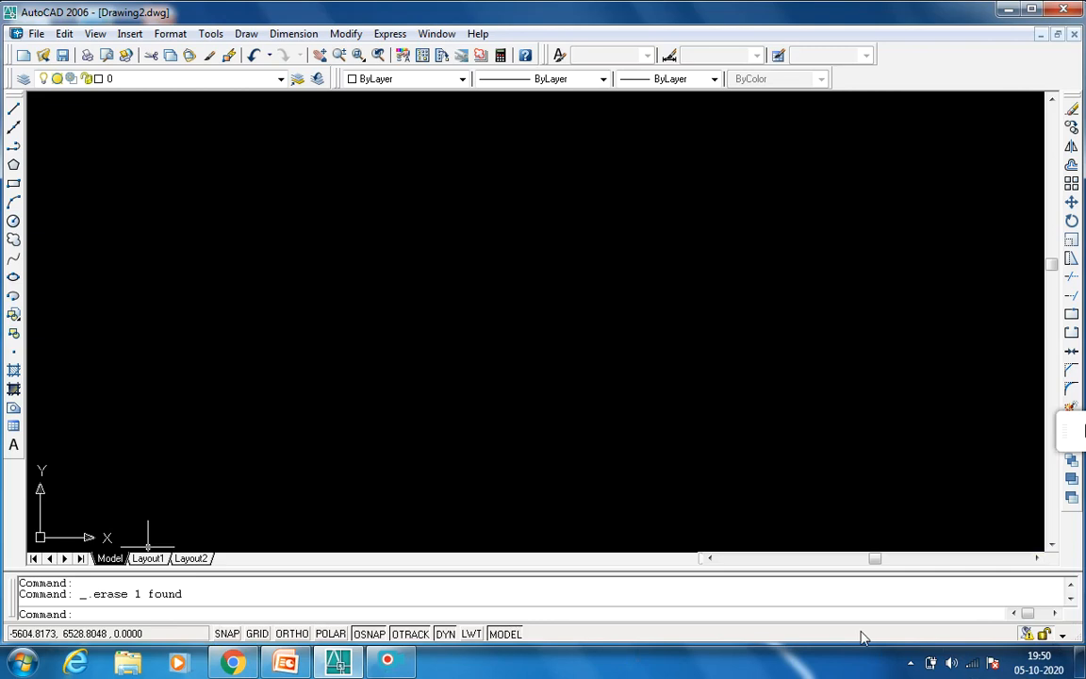
- Remove the Grid toggle from the status bar and restore it
click(1064, 636)
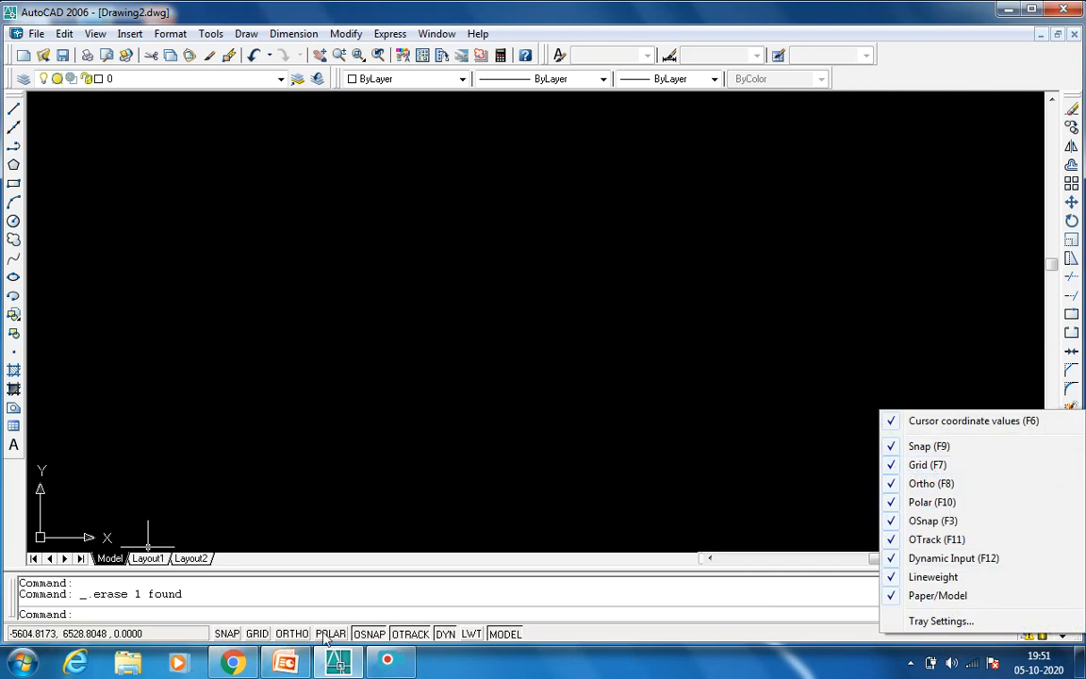
click(895, 469)
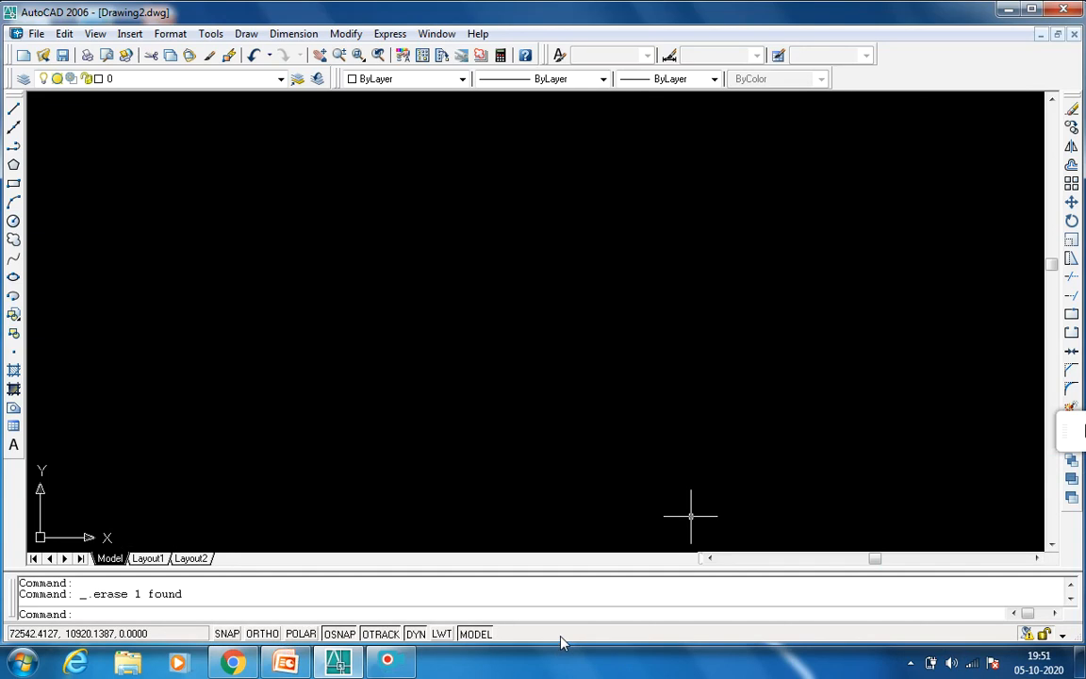
click(1064, 641)
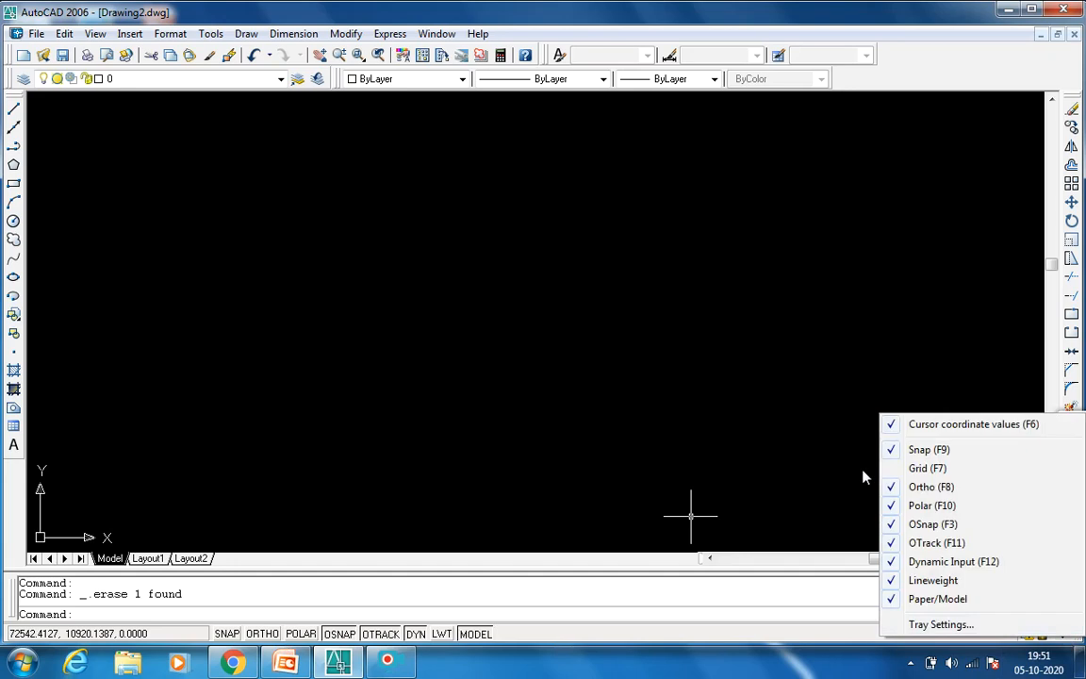
click(917, 469)
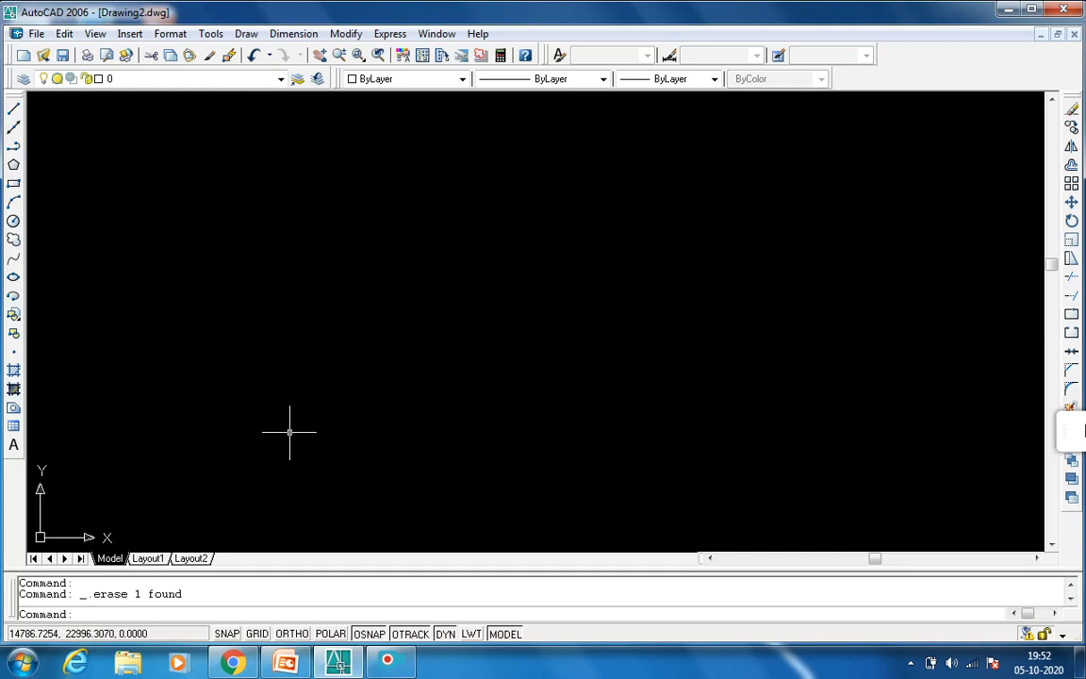
- Draw a single horizontal line 3700 mm long with the Line command, turning on Ortho mode while drawing it
text(l)
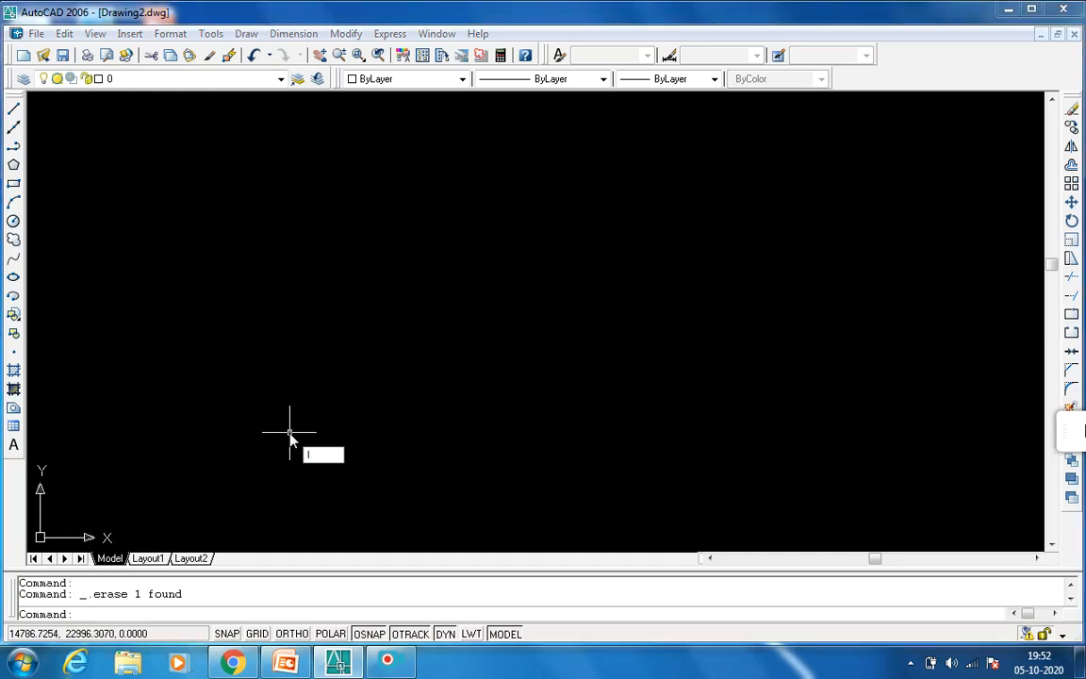
key(Return)
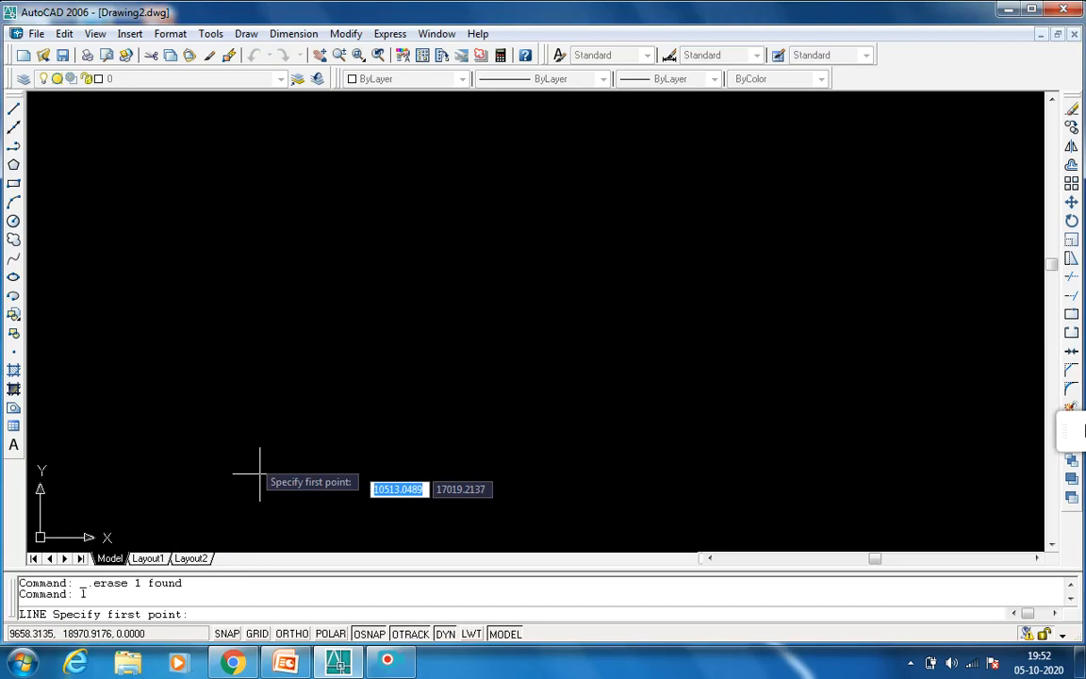
click(295, 419)
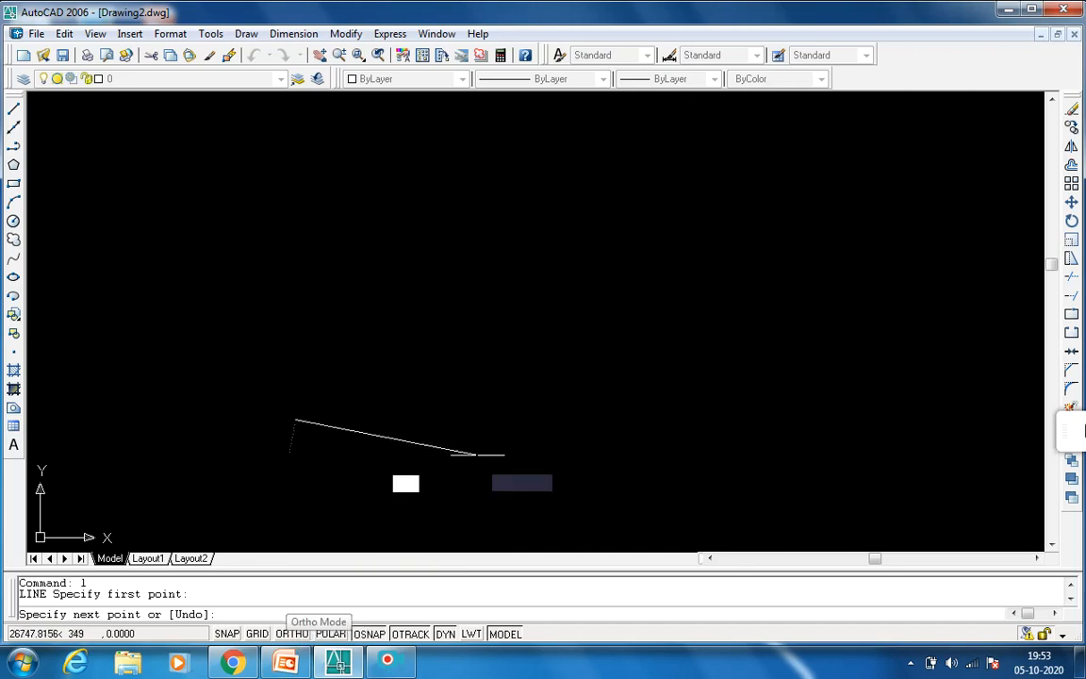
click(291, 634)
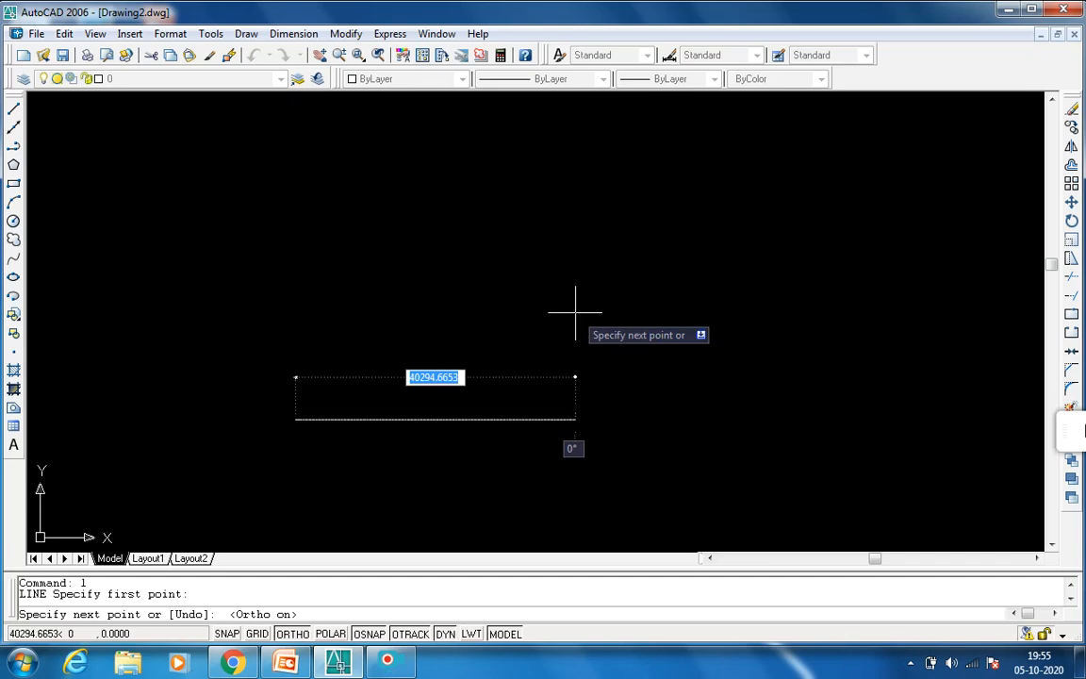
text(3700)
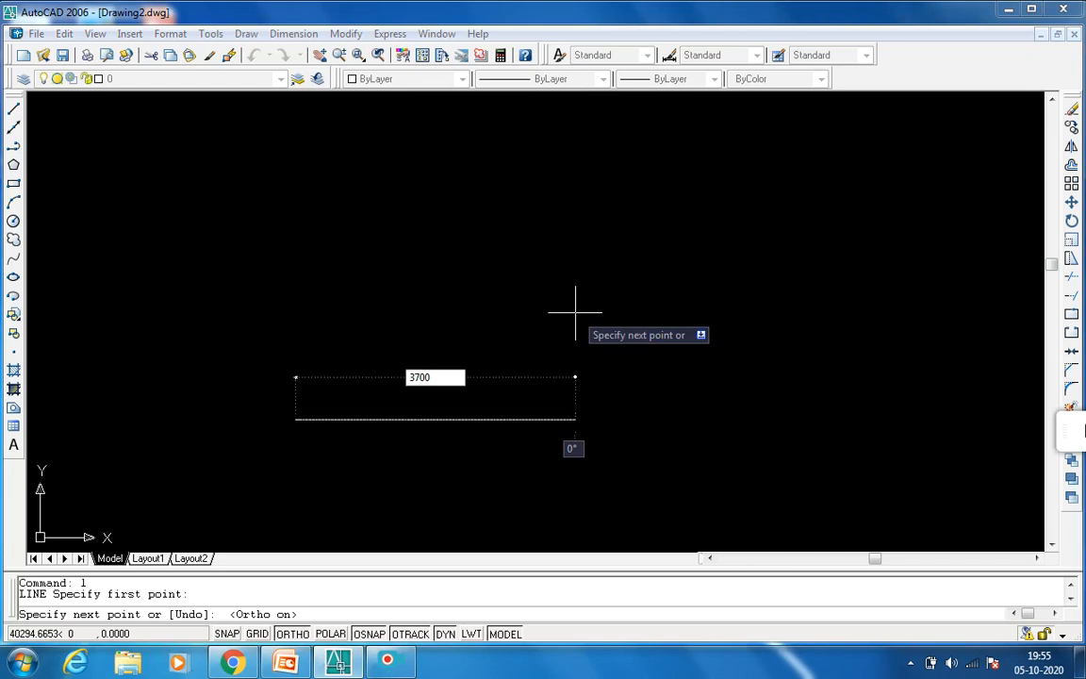
key(Return)
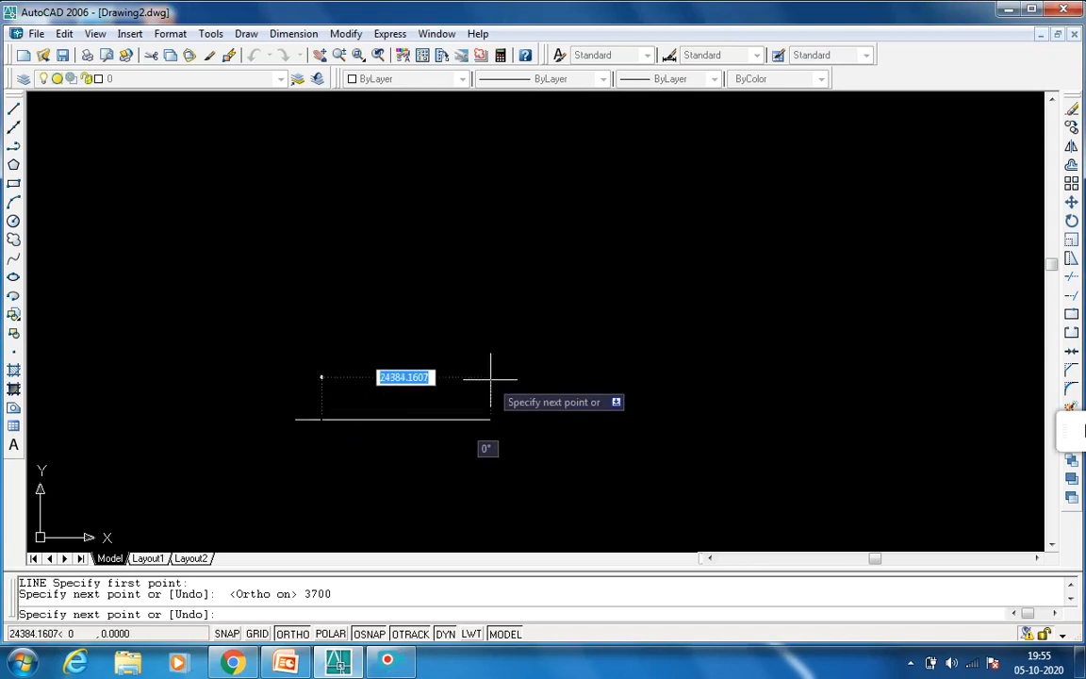
scroll(290, 303, up, 2)
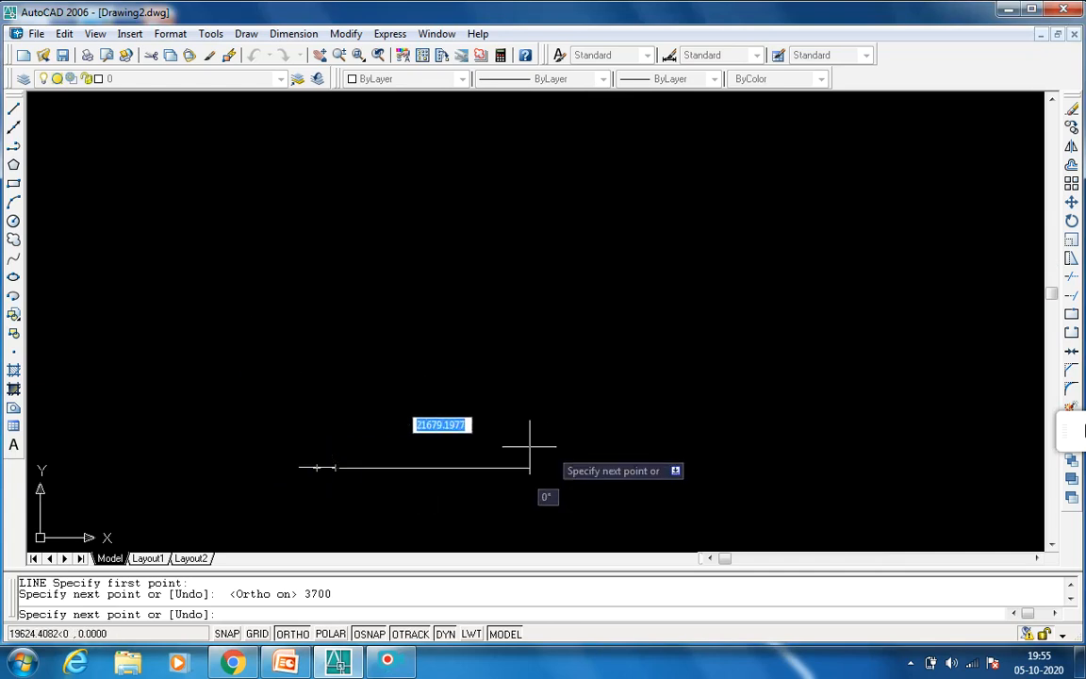
key(Escape)
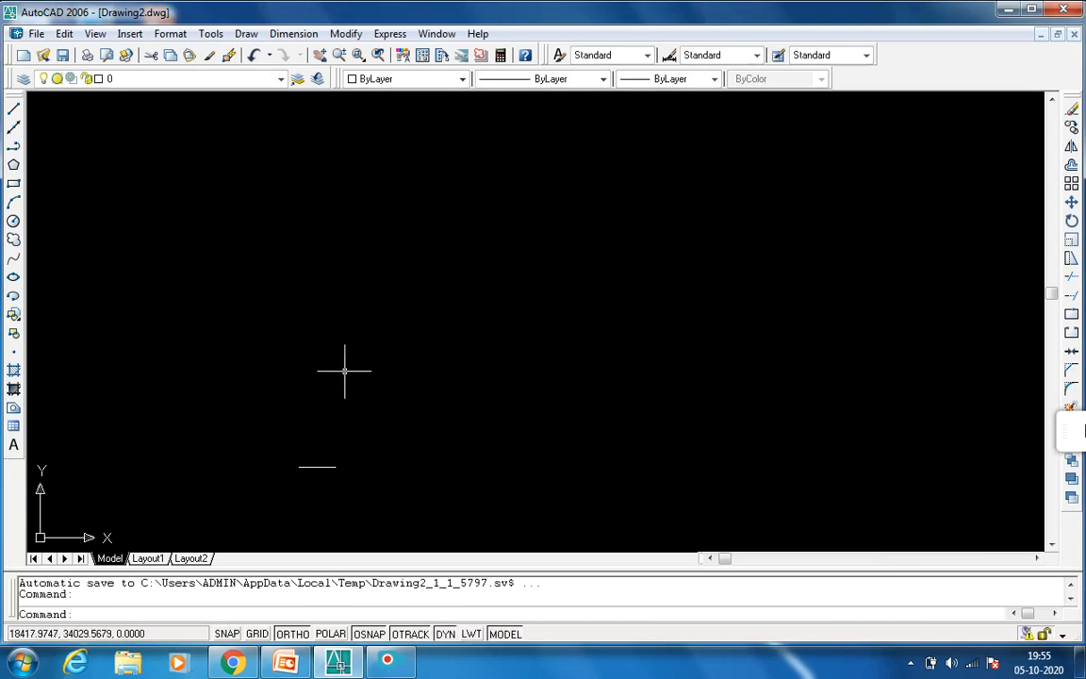
- Erase the short horizontal line from the drawing with the Erase command
click(318, 467)
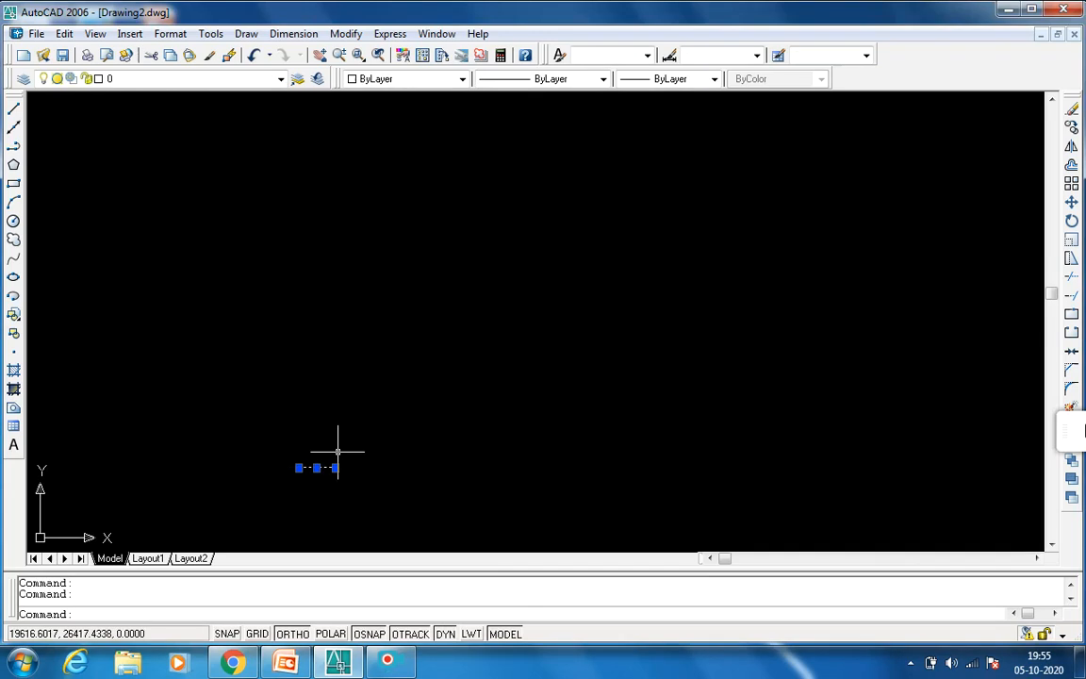
key(Escape)
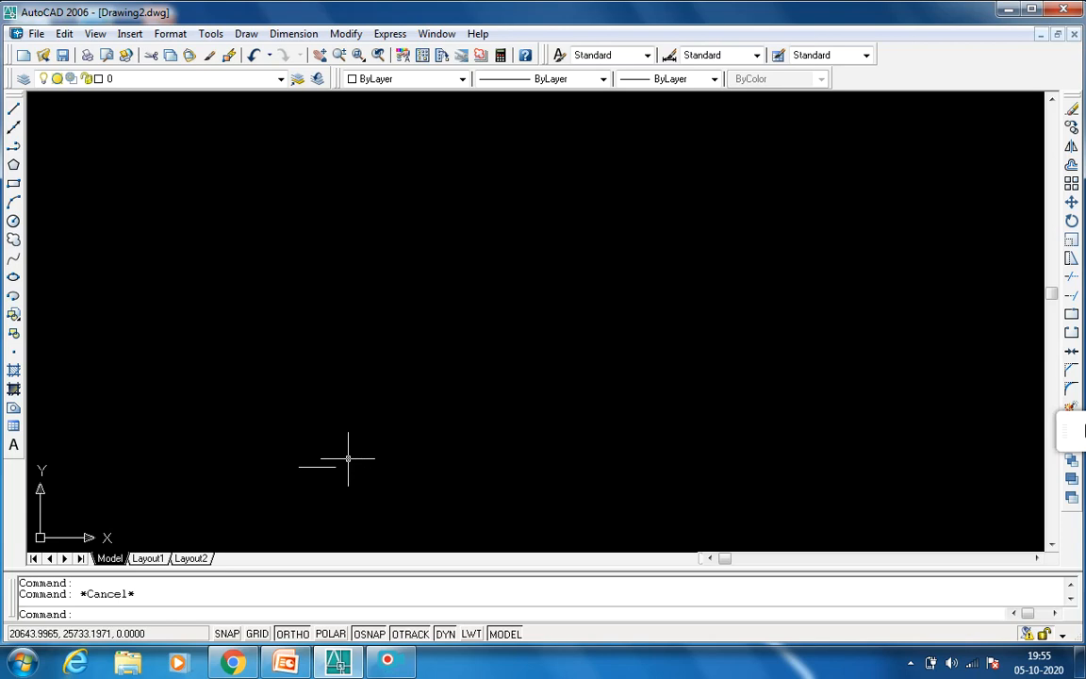
click(310, 468)
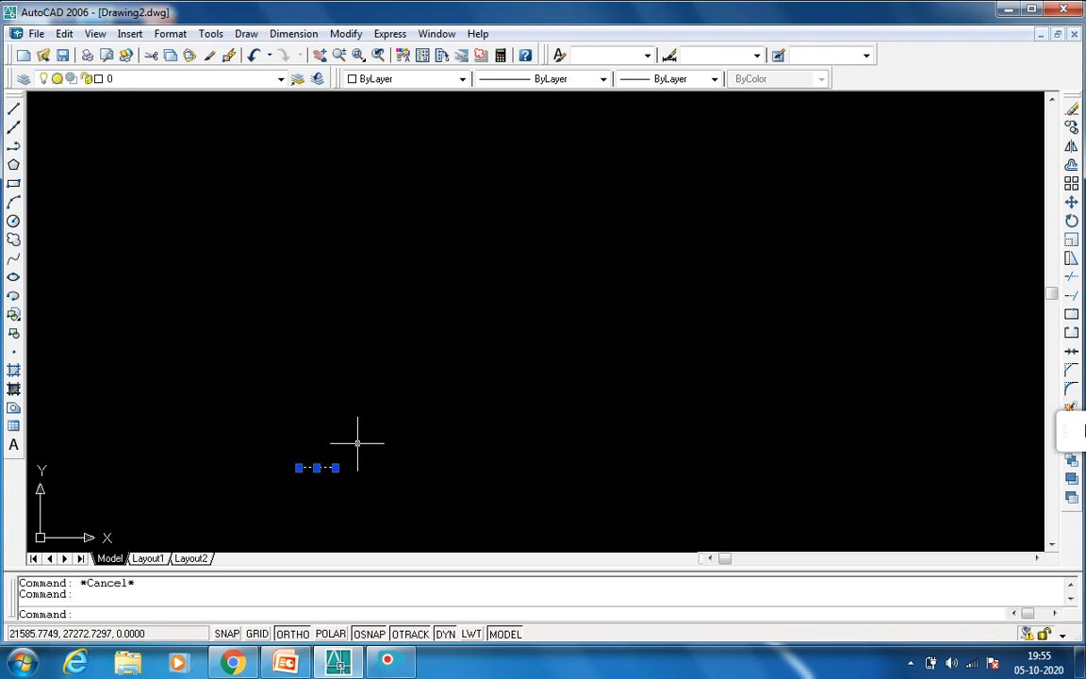
key(Escape)
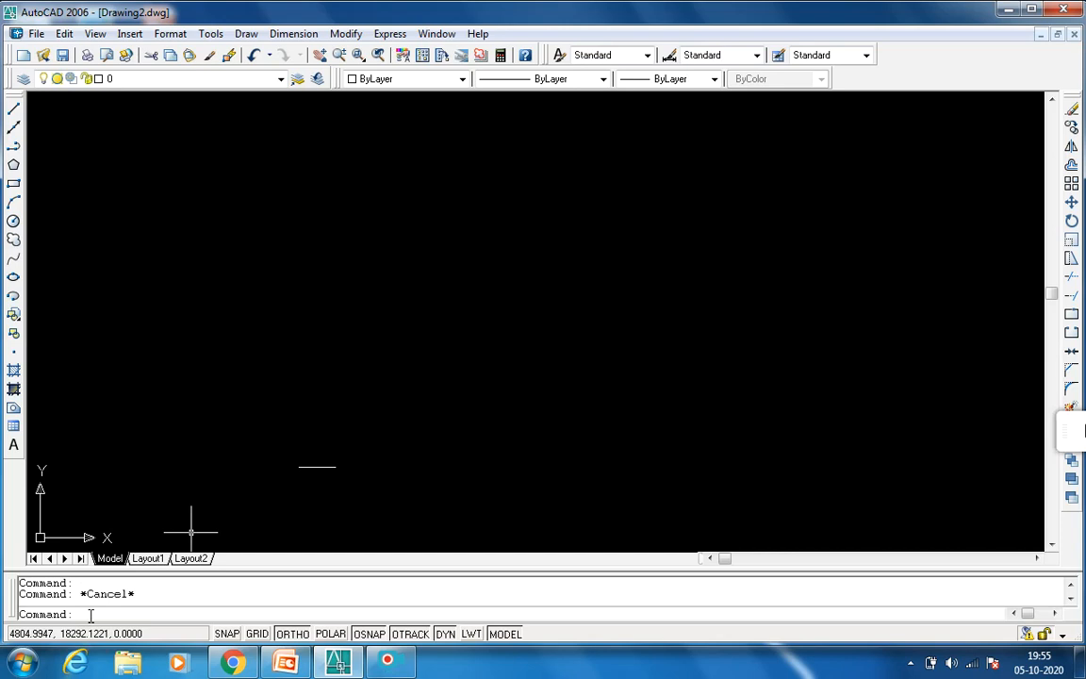
text(e)
key(Return)
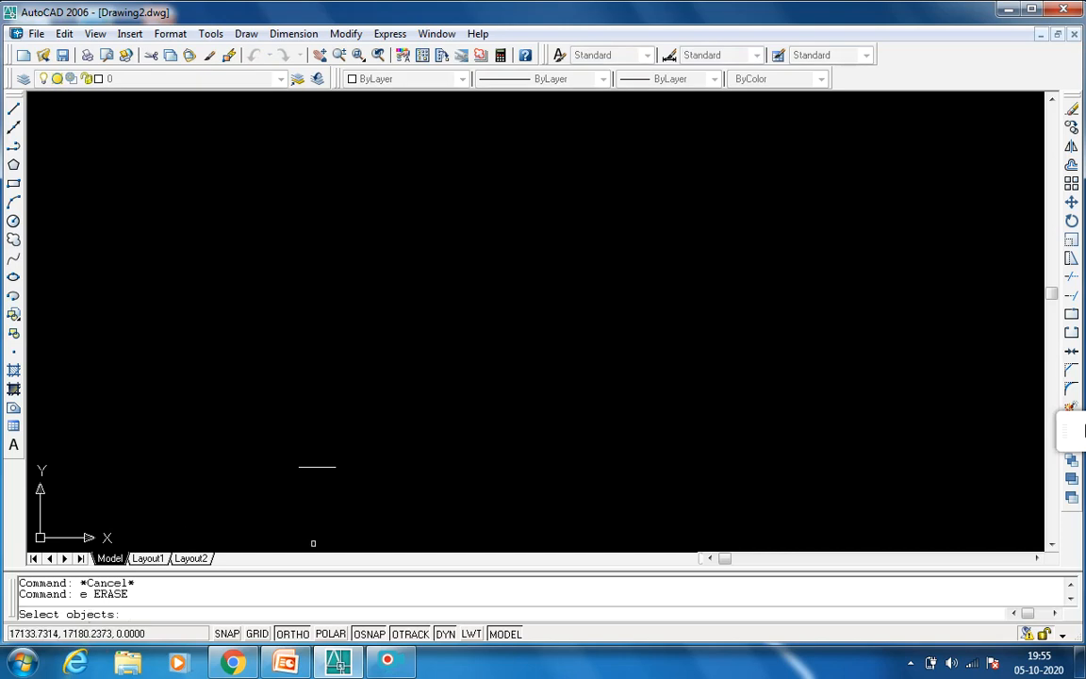
click(317, 467)
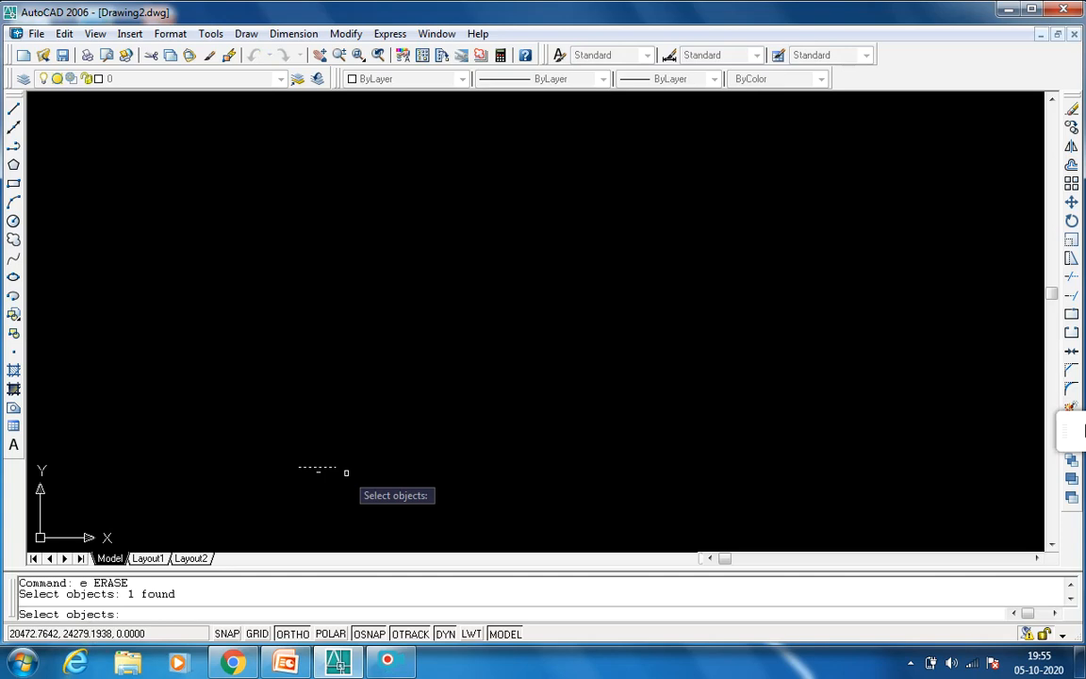
key(Return)
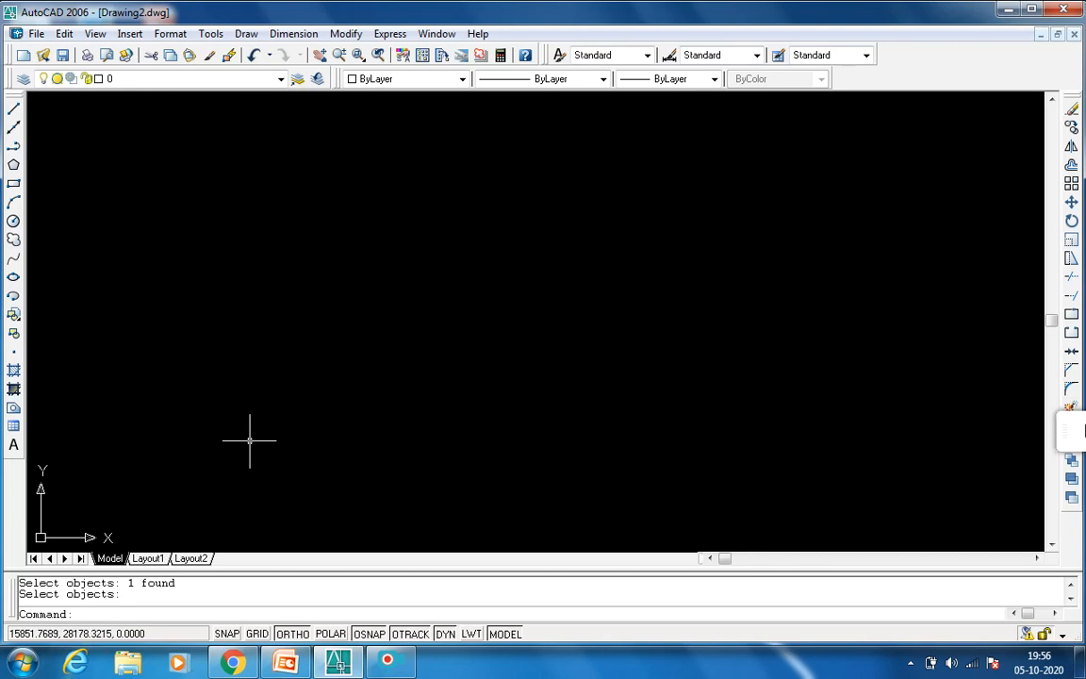
- Start the room outline in the lower-left part of the drawing area with a 3700 mm horizontal line running to the right
text(l)
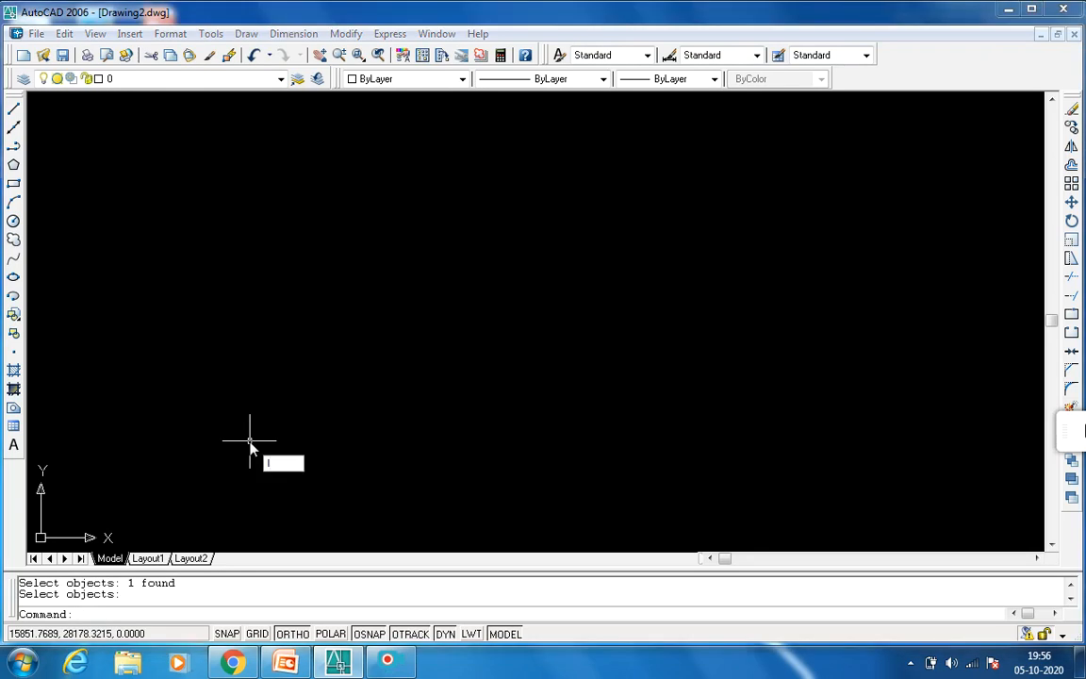
key(Return)
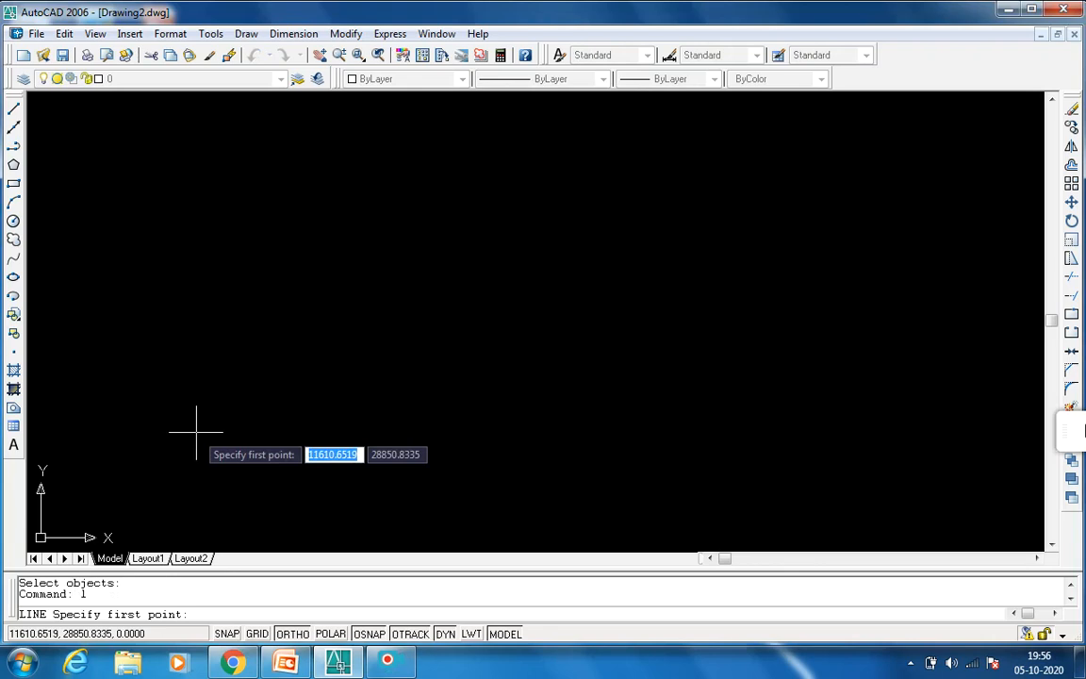
click(243, 419)
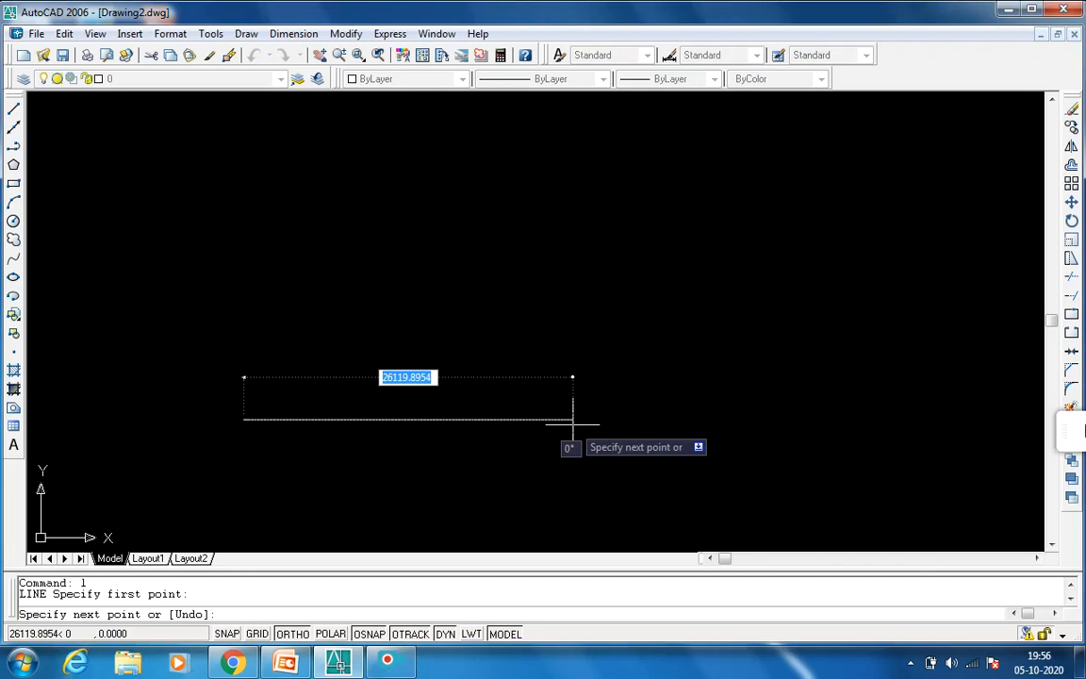
text(3)
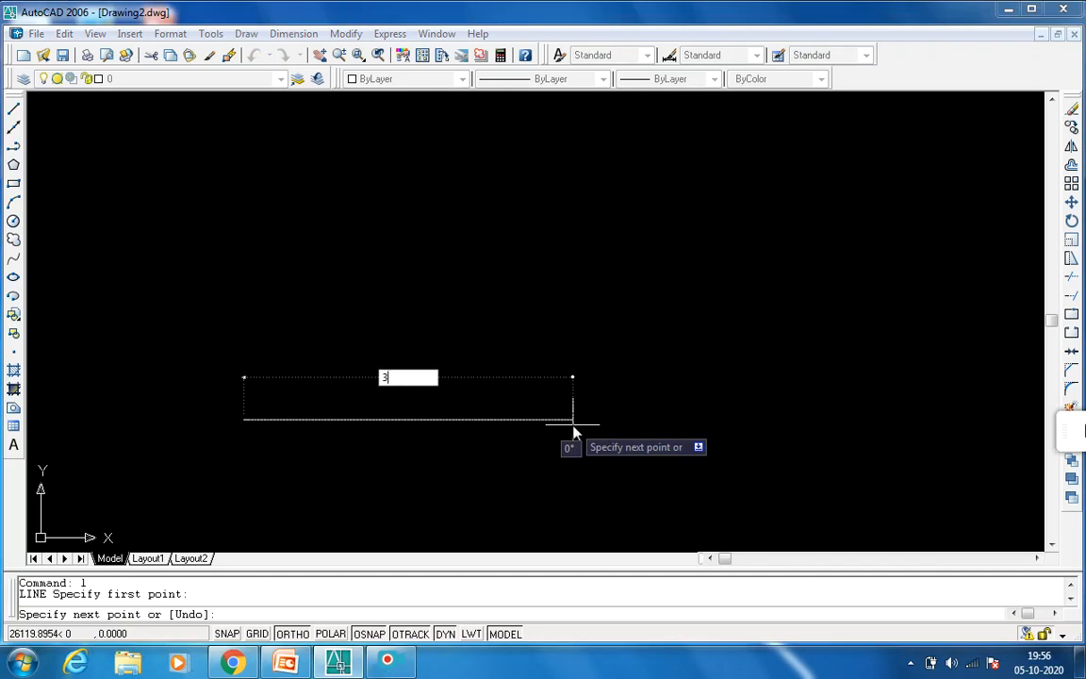
text(700)
key(Return)
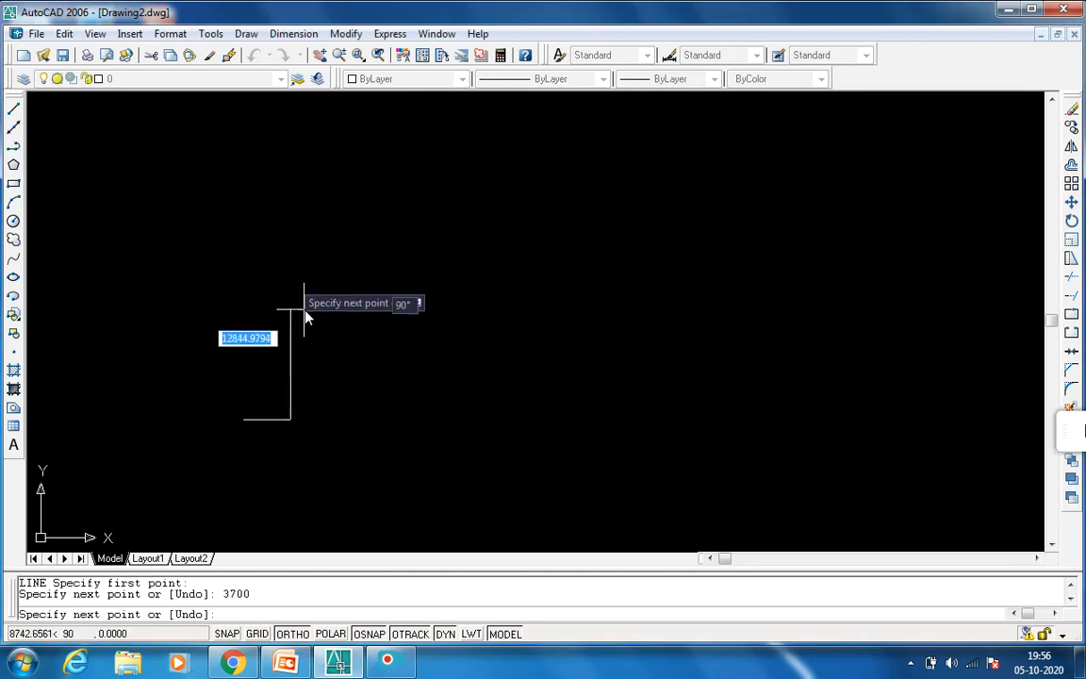
scroll(254, 391, up, 4)
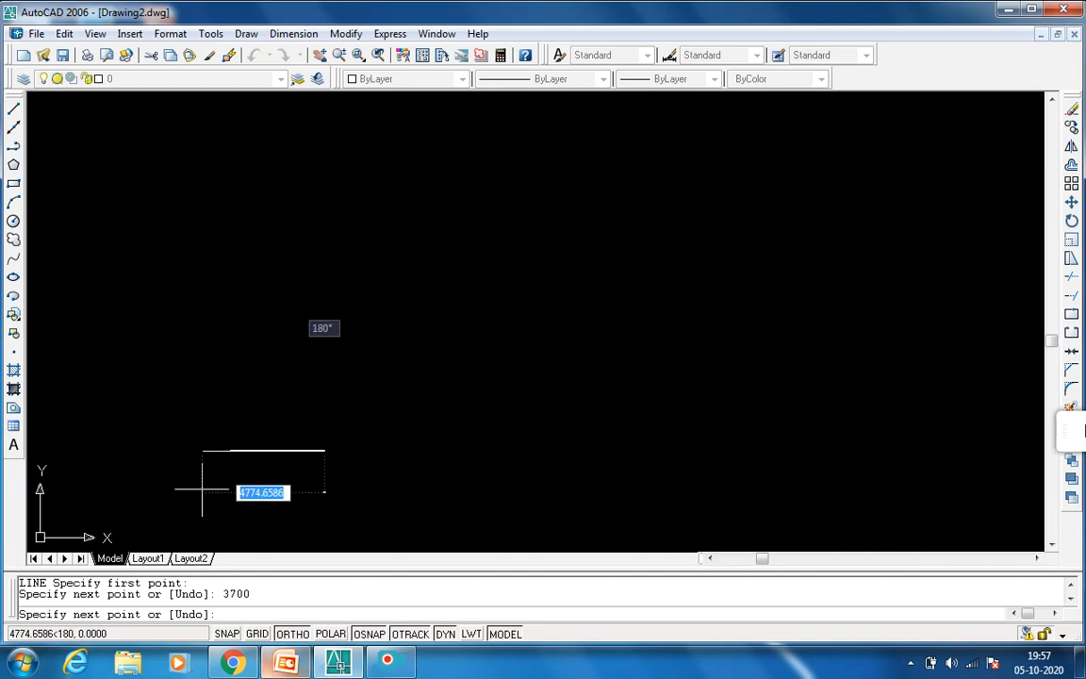
- Switch to the PowerPoint presentation, check the bedroom dimensions on the plan in slide 28, and return to AutoCAD
click(274, 666)
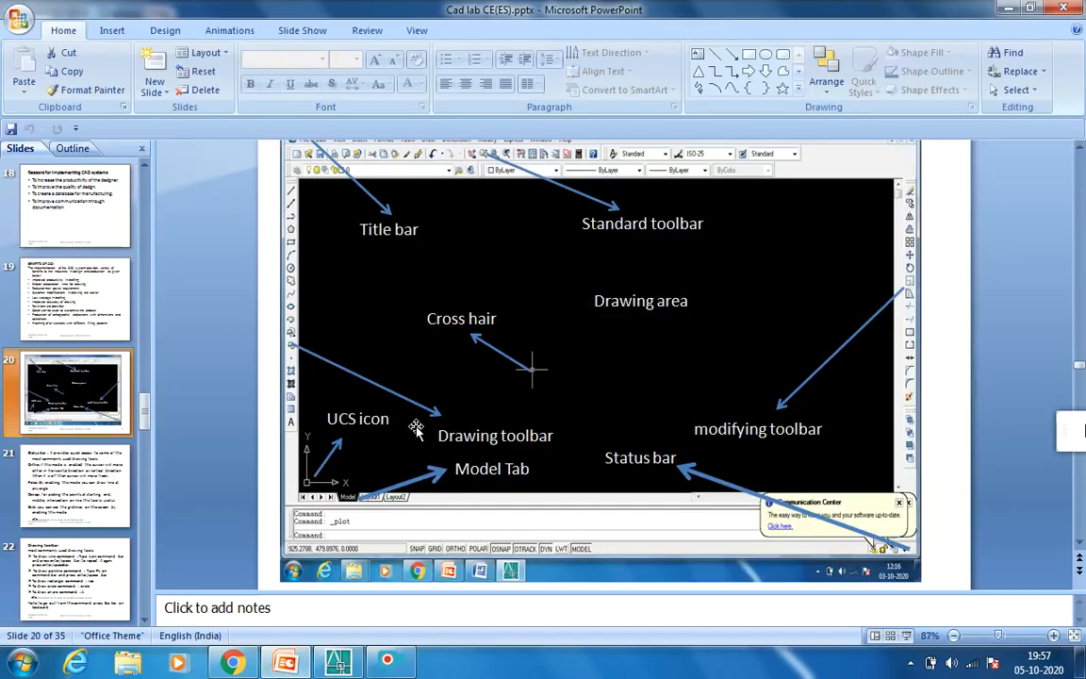
scroll(129, 445, down, 3)
scroll(76, 547, down, 4)
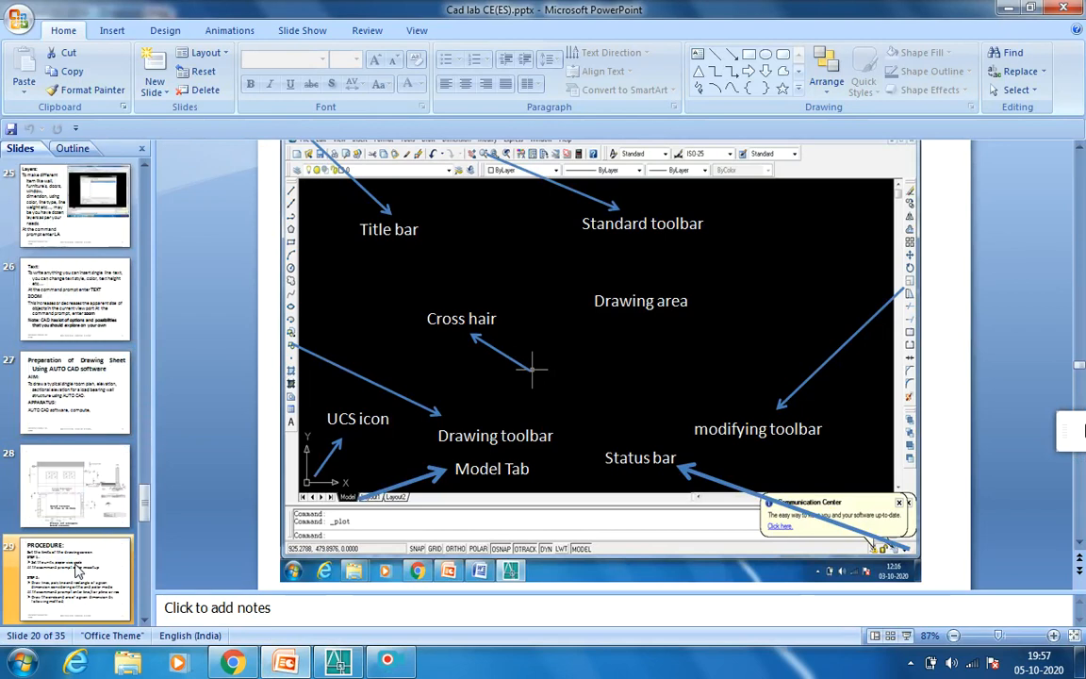
click(68, 500)
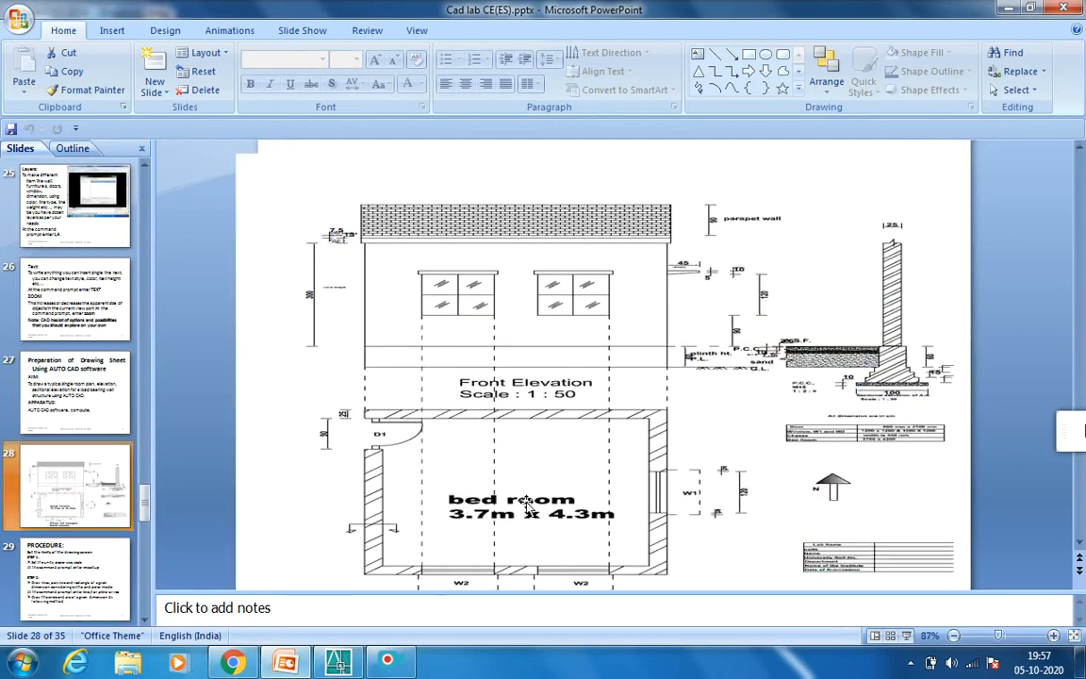
click(1010, 9)
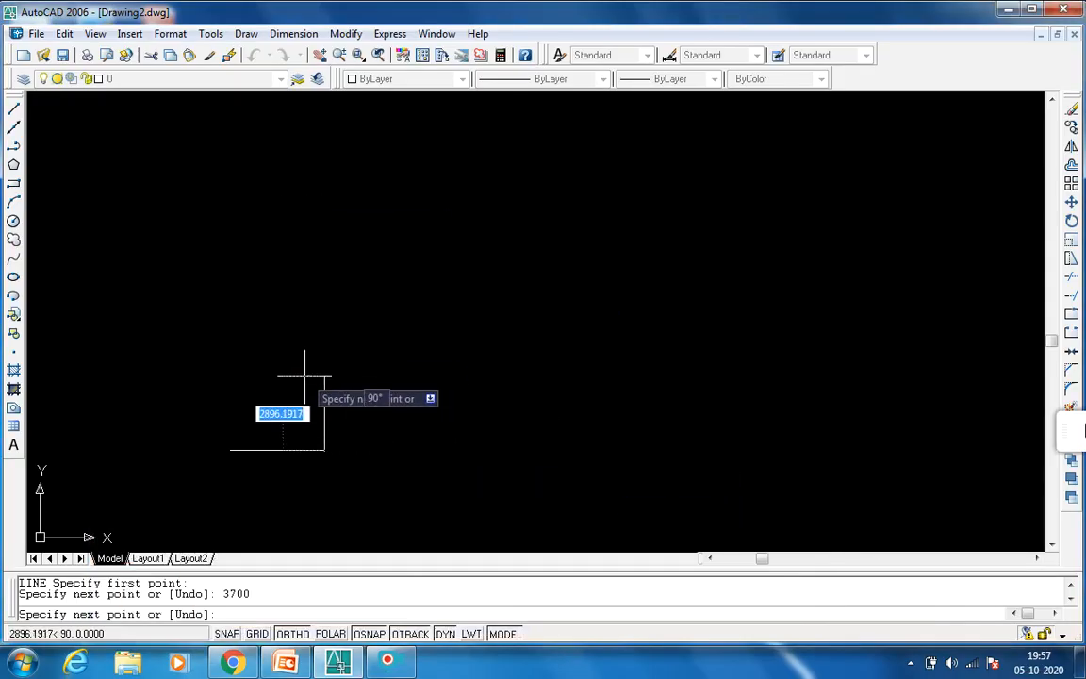
- Continue the room outline with a 4300 mm vertical segment upward and a 3700 mm horizontal segment to the left
text(4300)
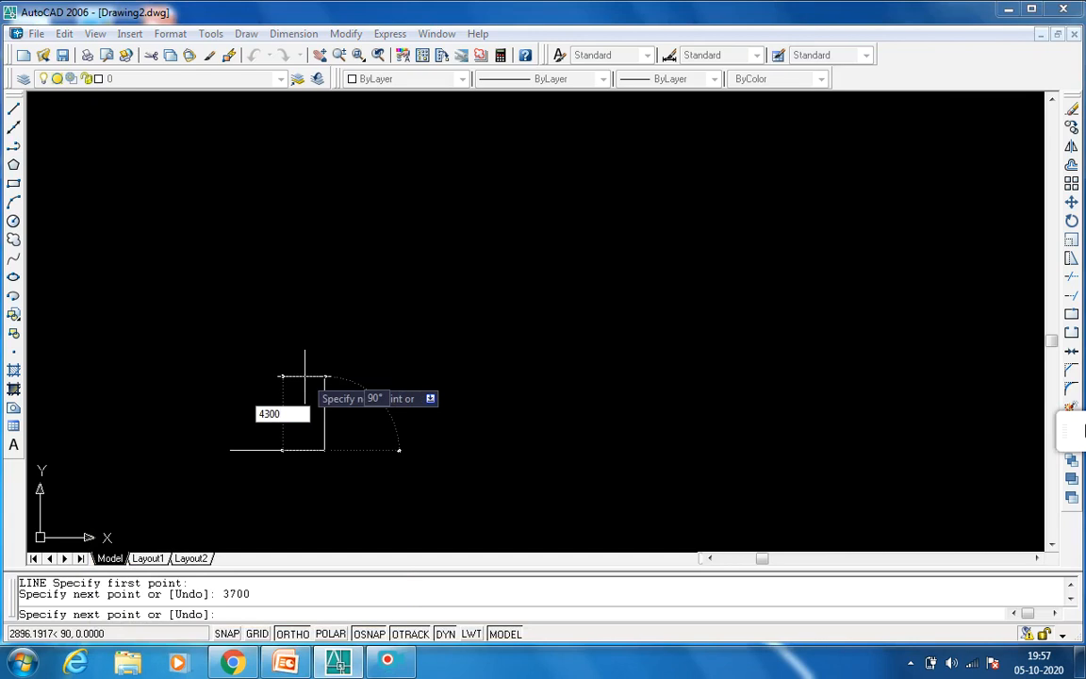
key(Return)
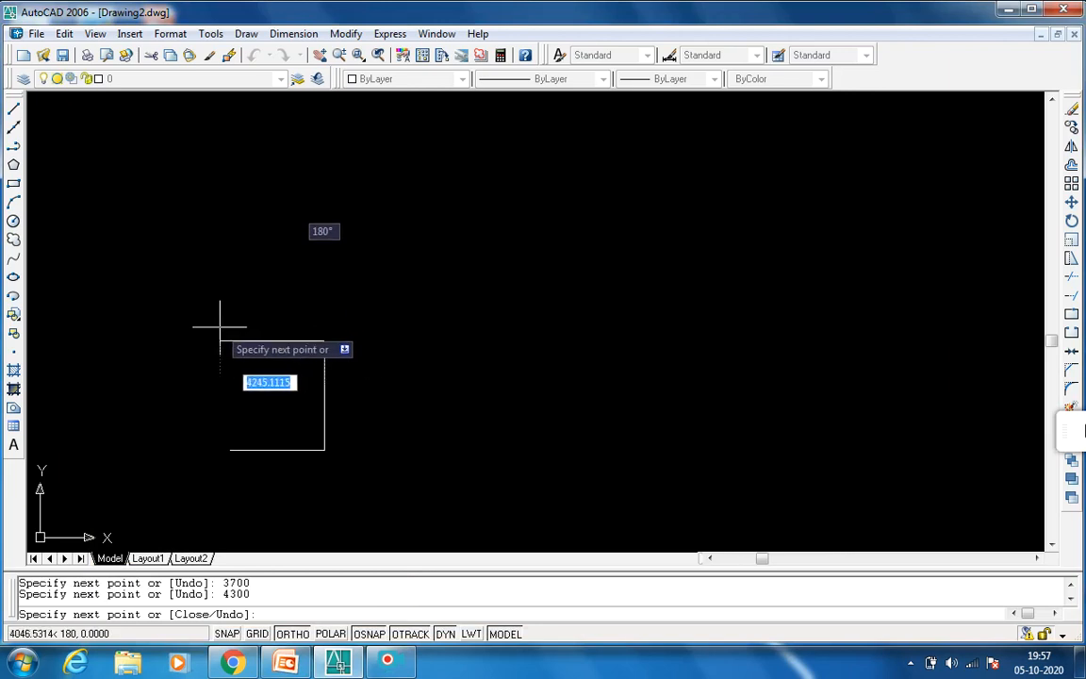
text(3)
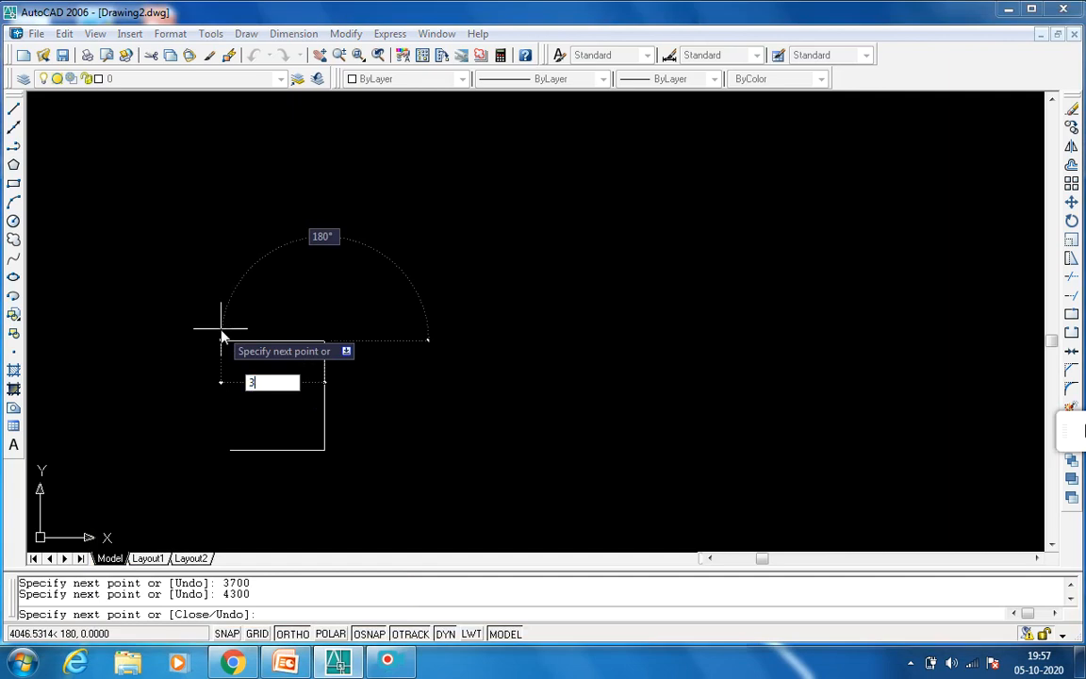
text(700)
key(Return)
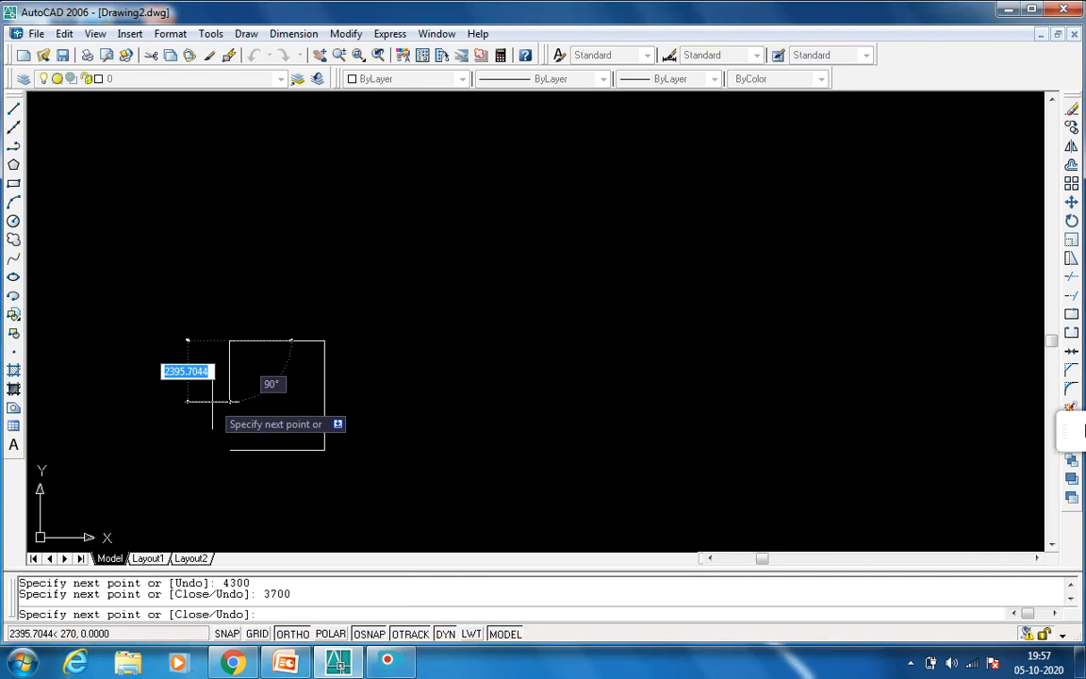
- Close the room outline with the Line command's Close option to complete the 3700 x 4300 mm rectangle
text(c)
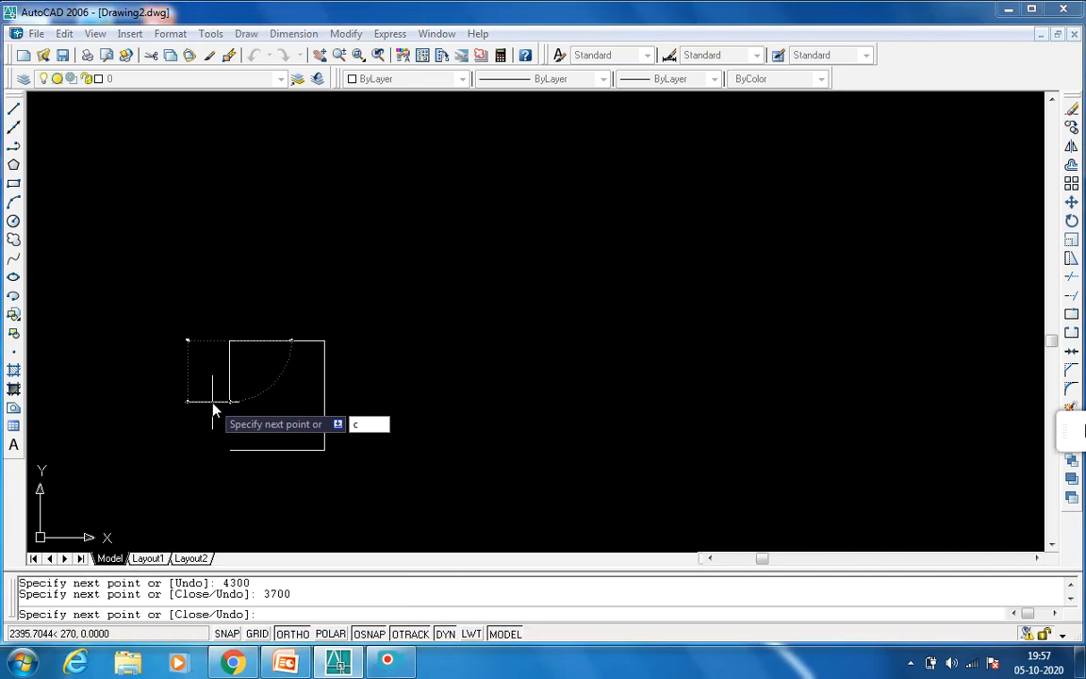
key(Return)
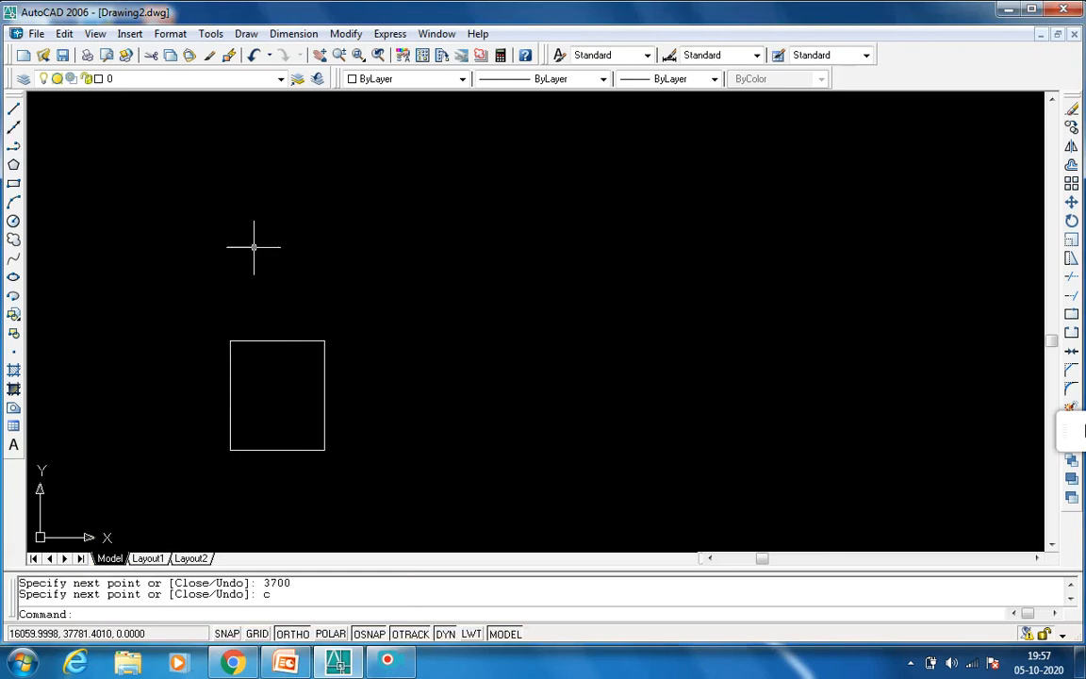
scroll(242, 396, up, 1)
scroll(243, 400, down, 3)
scroll(281, 381, up, 5)
scroll(280, 381, down, 3)
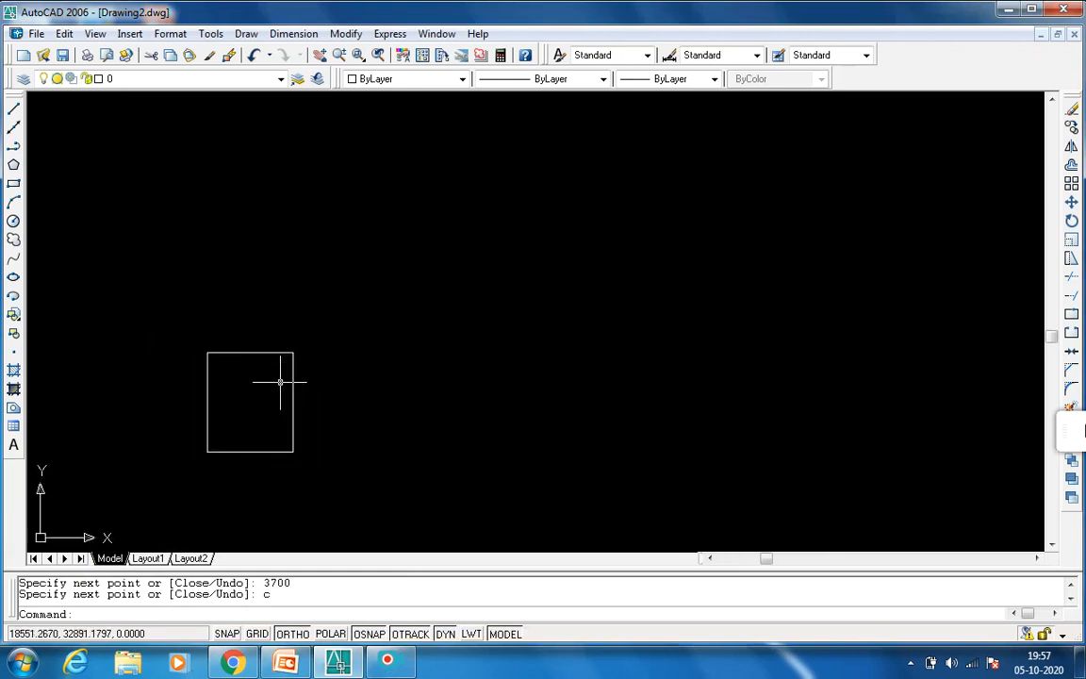
scroll(281, 380, up, 2)
scroll(282, 381, down, 3)
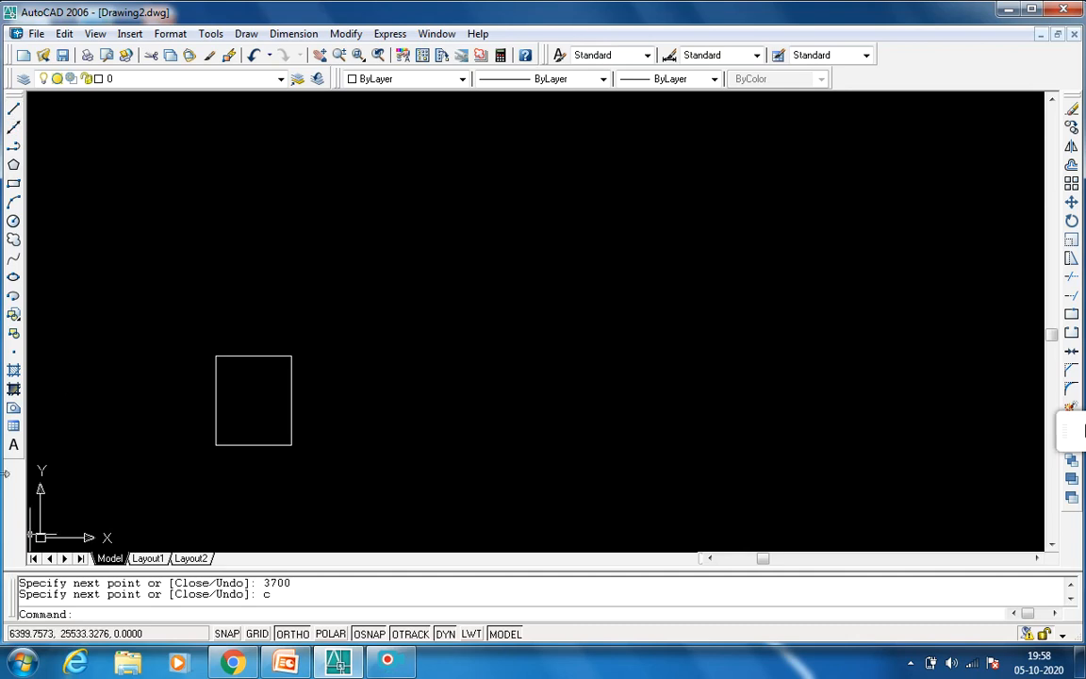
- Switch to the PowerPoint presentation, check the wall thickness on the plan in slide 28, and return to the AutoCAD room outline
click(285, 662)
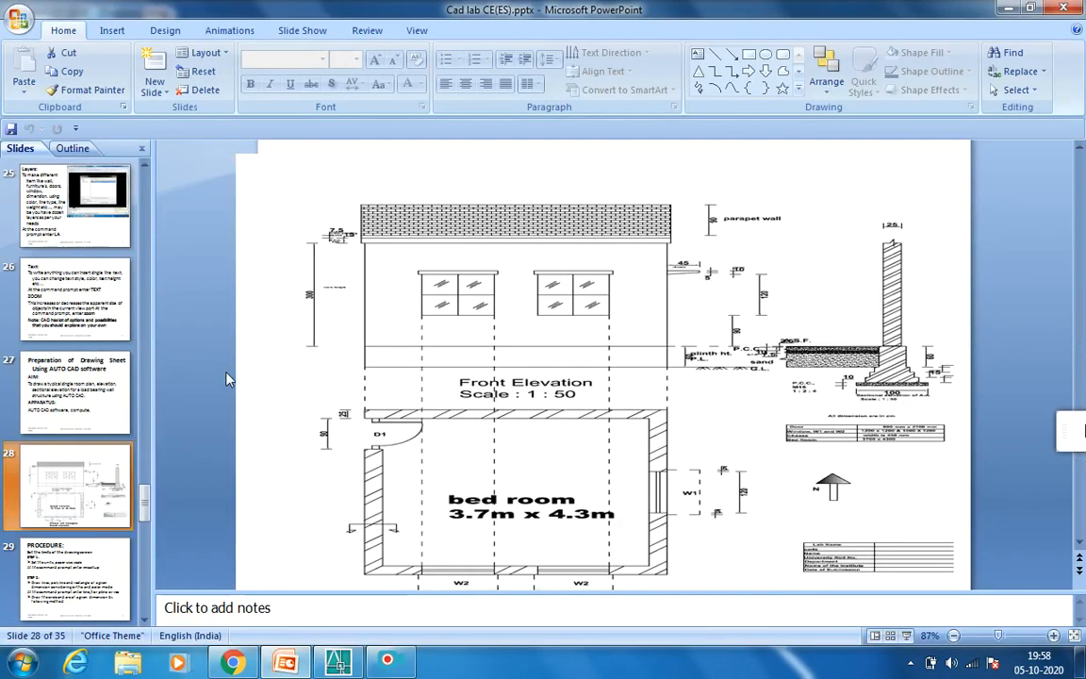
click(285, 662)
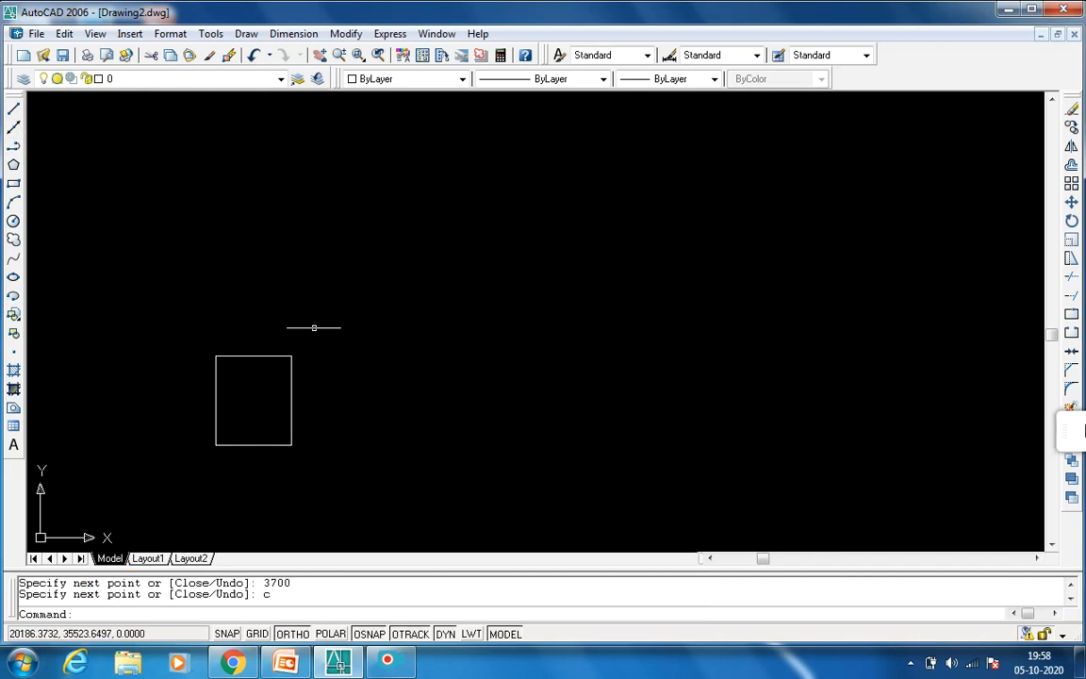
scroll(212, 406, up, 1)
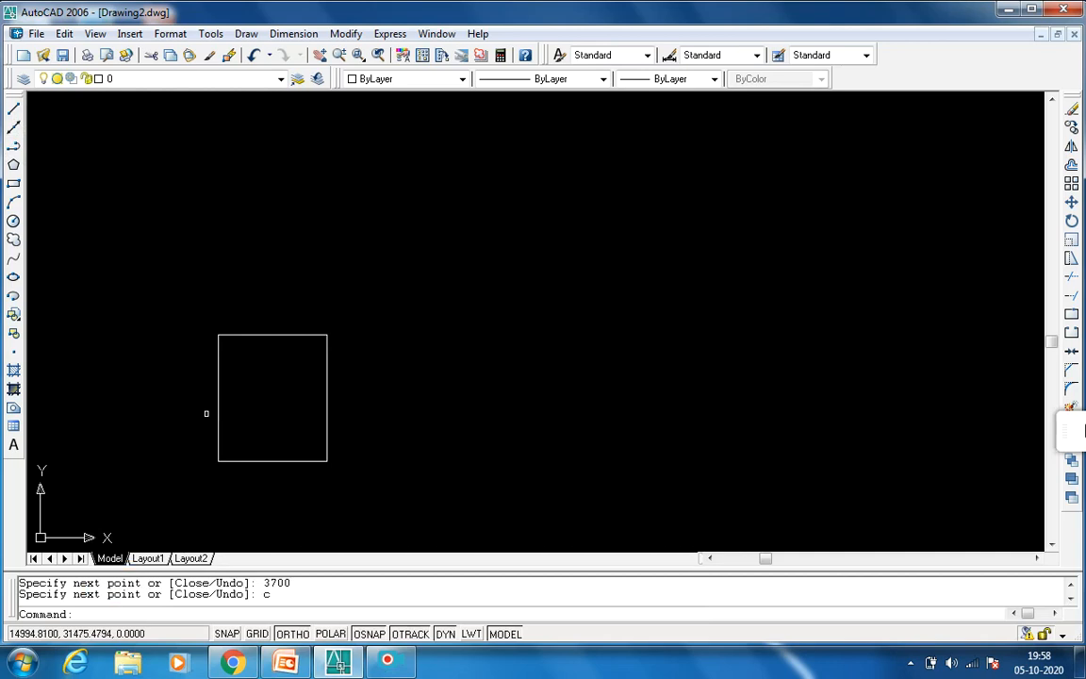
scroll(206, 412, down, 1)
scroll(274, 408, up, 1)
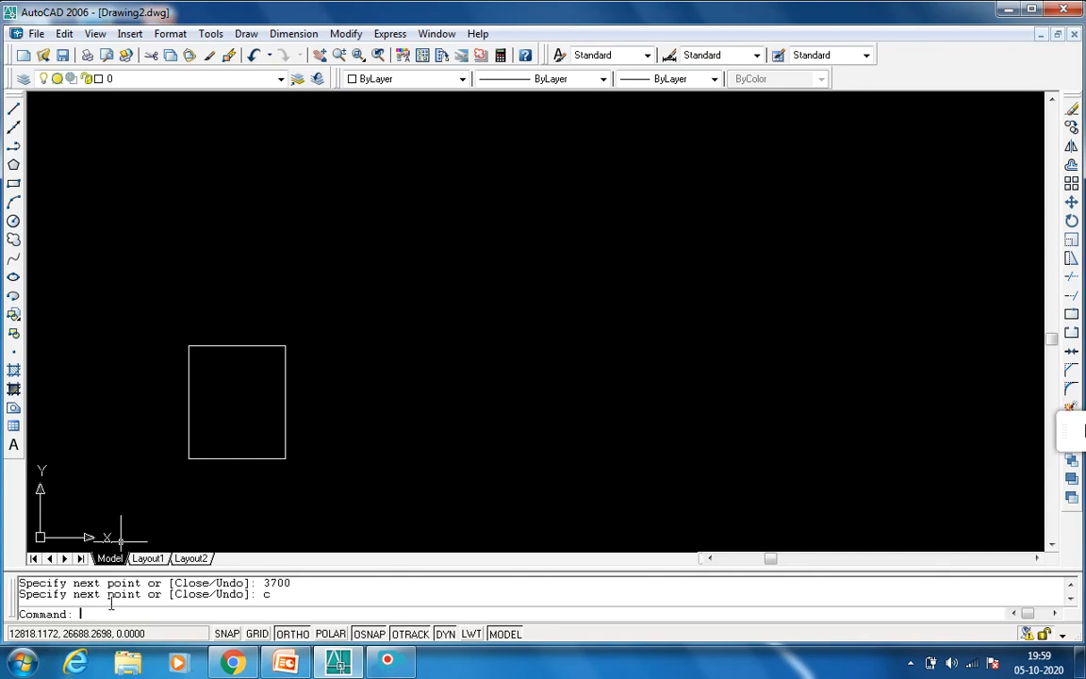
- Try to offset the room outline's right side 250 mm toward the inside of the room
text(c)
key(Return)
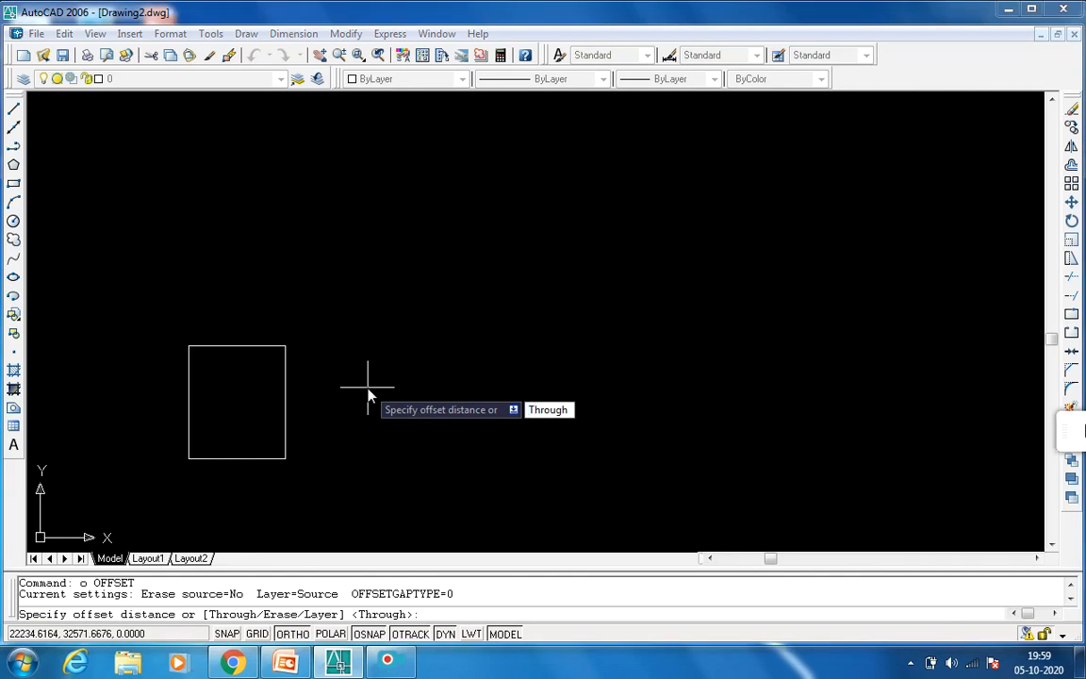
key(Right)
key(Right)
key(Right)
key(Right)
key(BackSpace)
key(BackSpace)
key(BackSpace)
key(BackSpace)
key(BackSpace)
key(BackSpace)
key(BackSpace)
text(250)
key(Return)
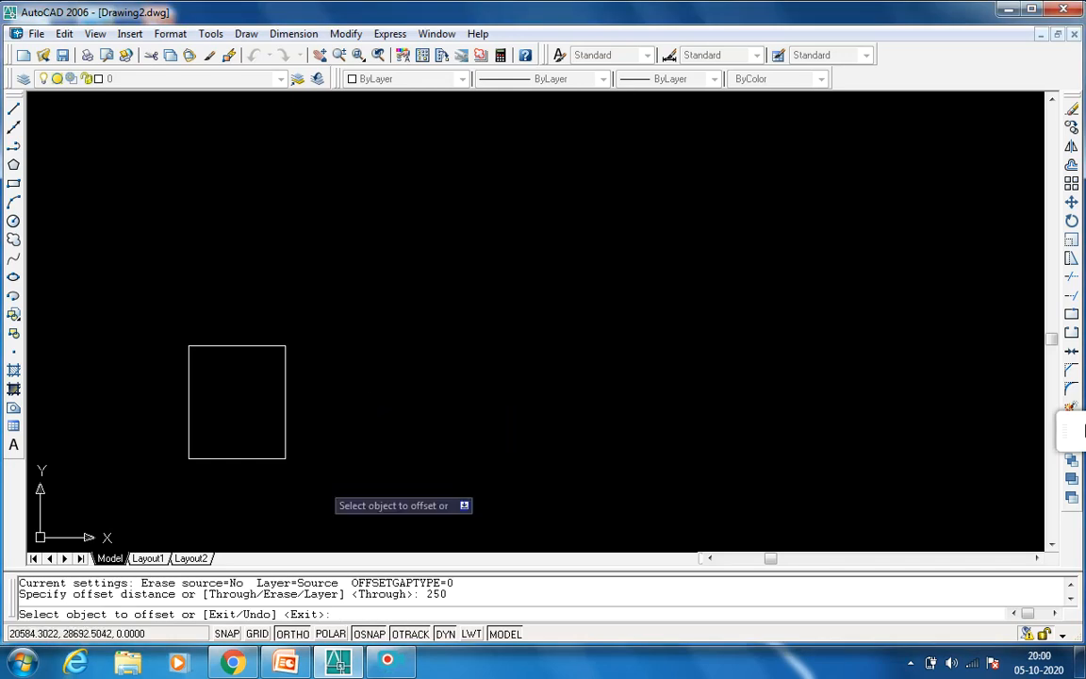
click(284, 408)
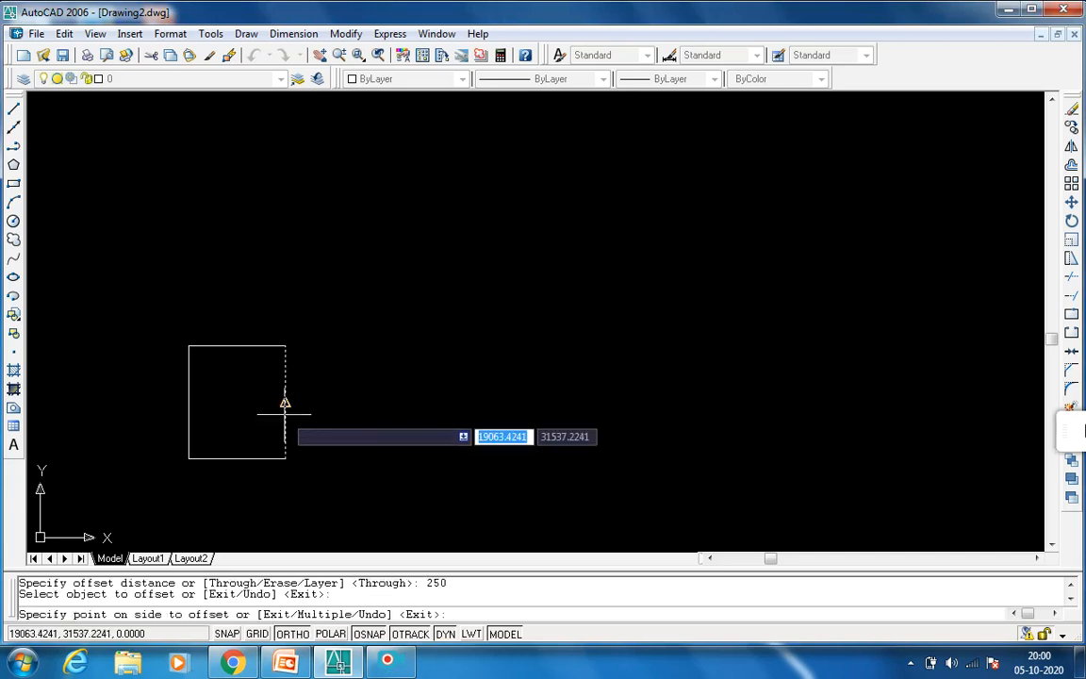
click(229, 346)
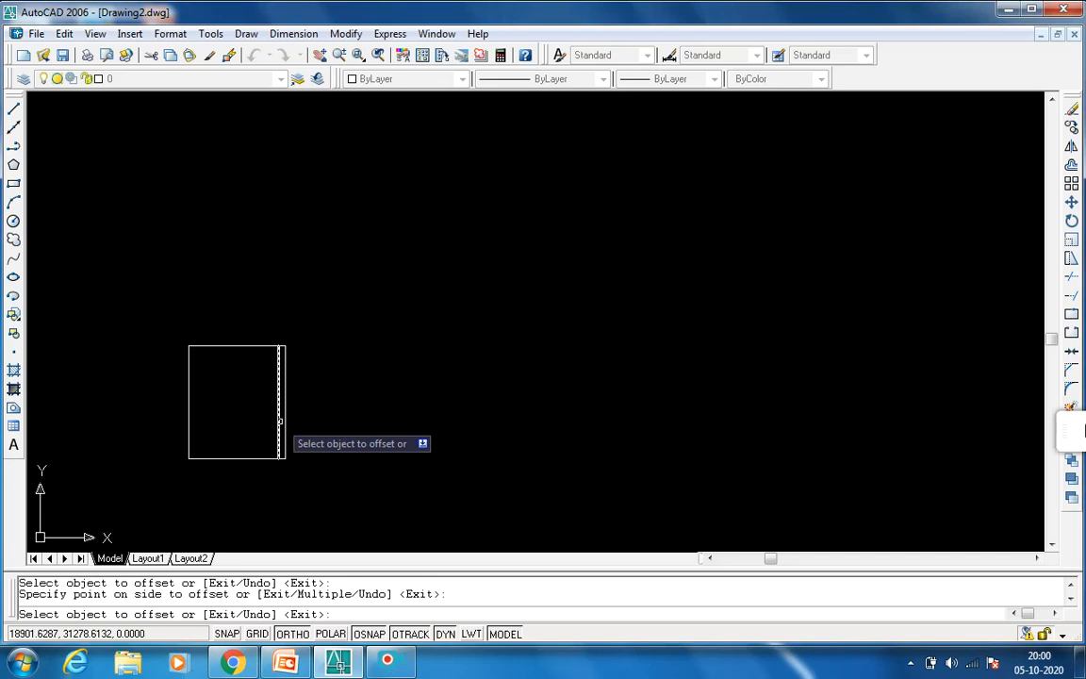
- Undo the inward offset of the right side and leave the Offset command
text(un)
key(Return)
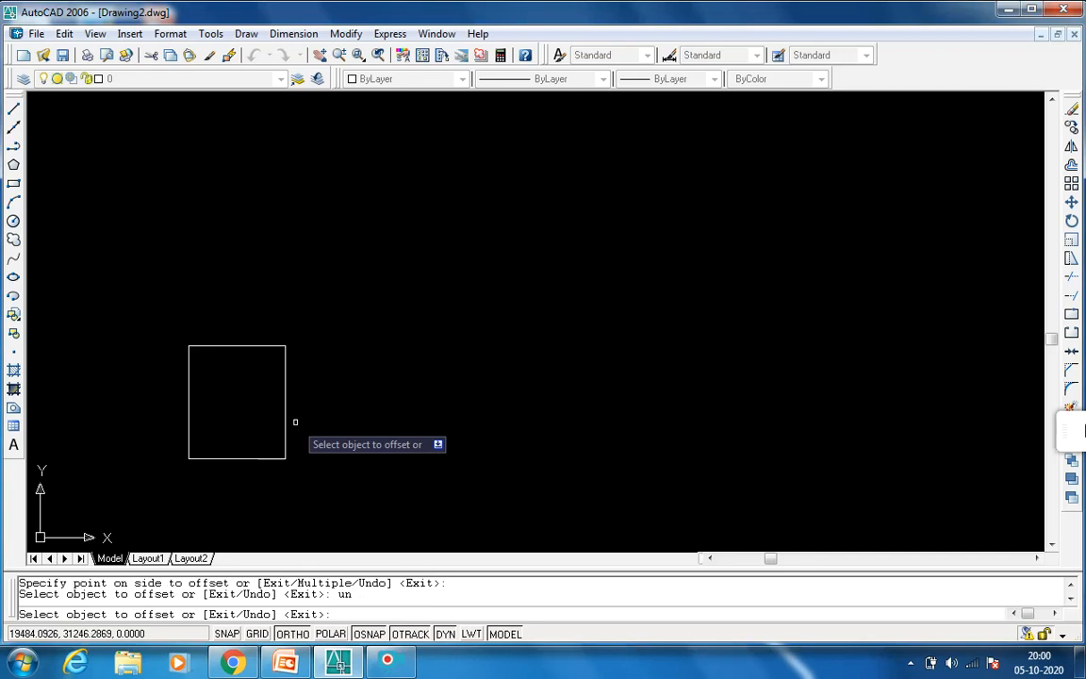
click(285, 432)
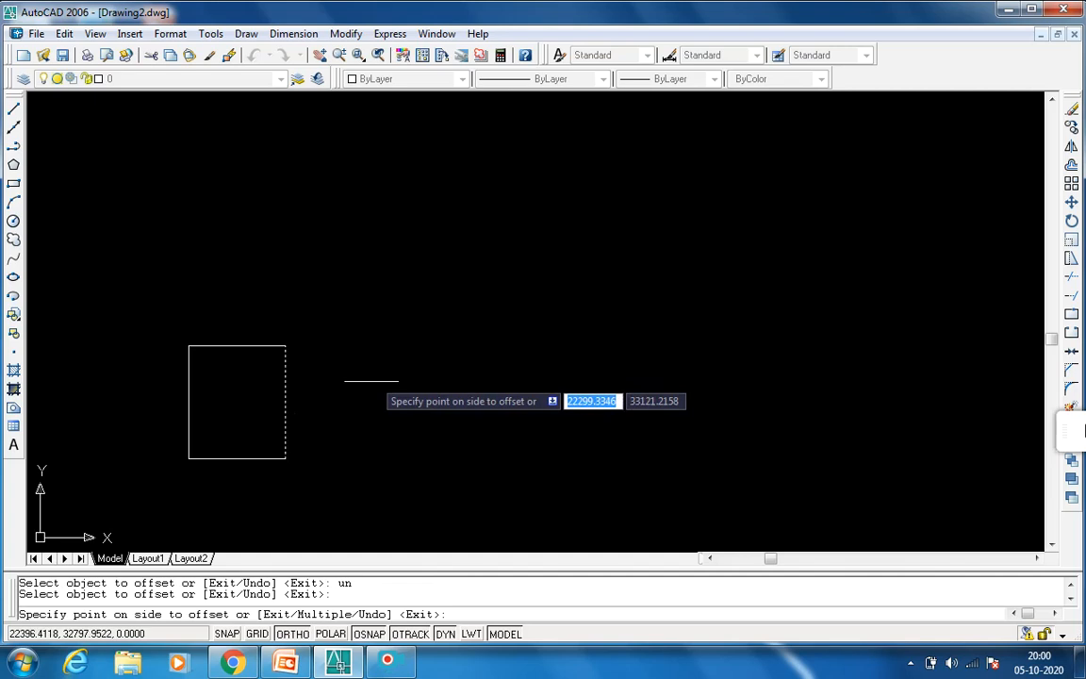
key(Escape)
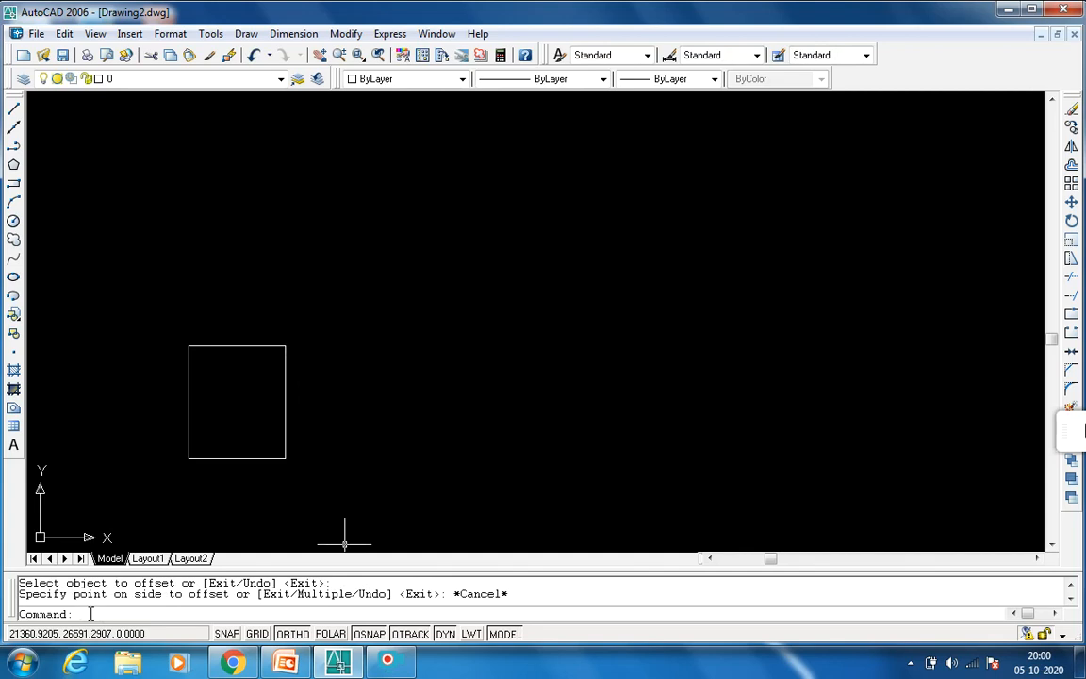
- Offset the room outline's right side 250 mm outward with the Offset command
text(o)
key(Return)
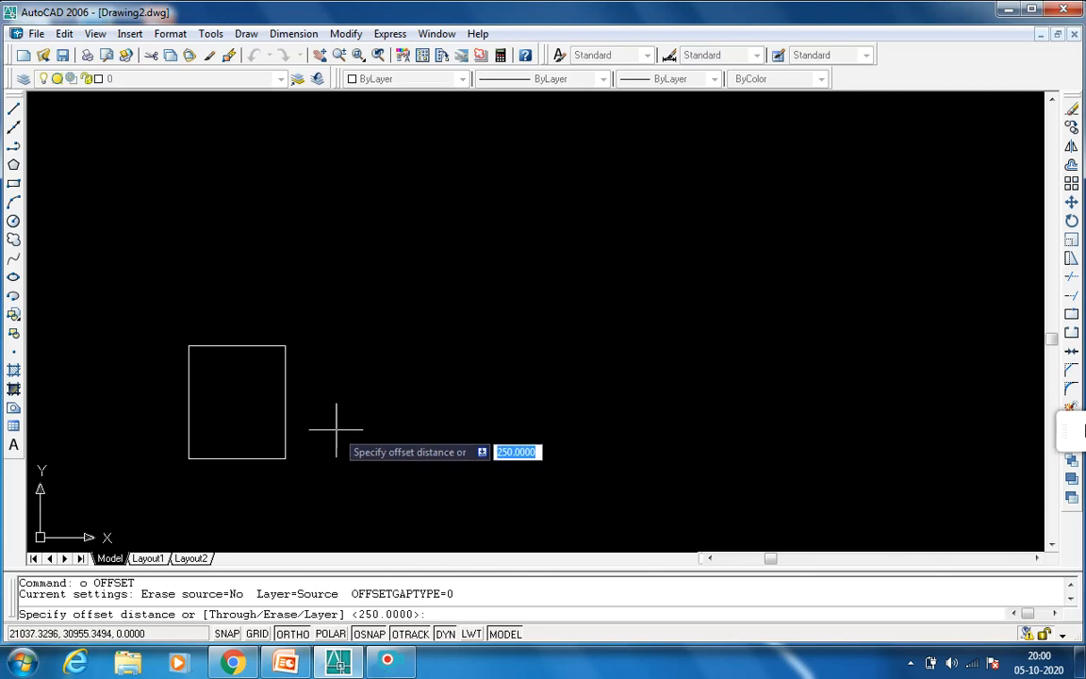
text(250)
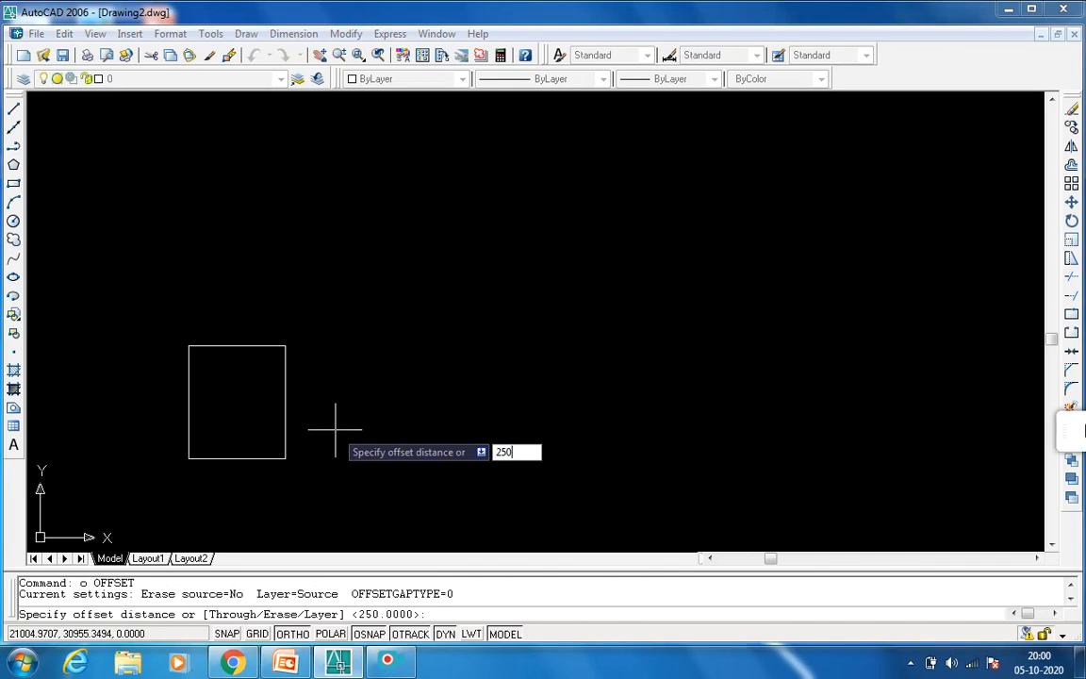
key(Return)
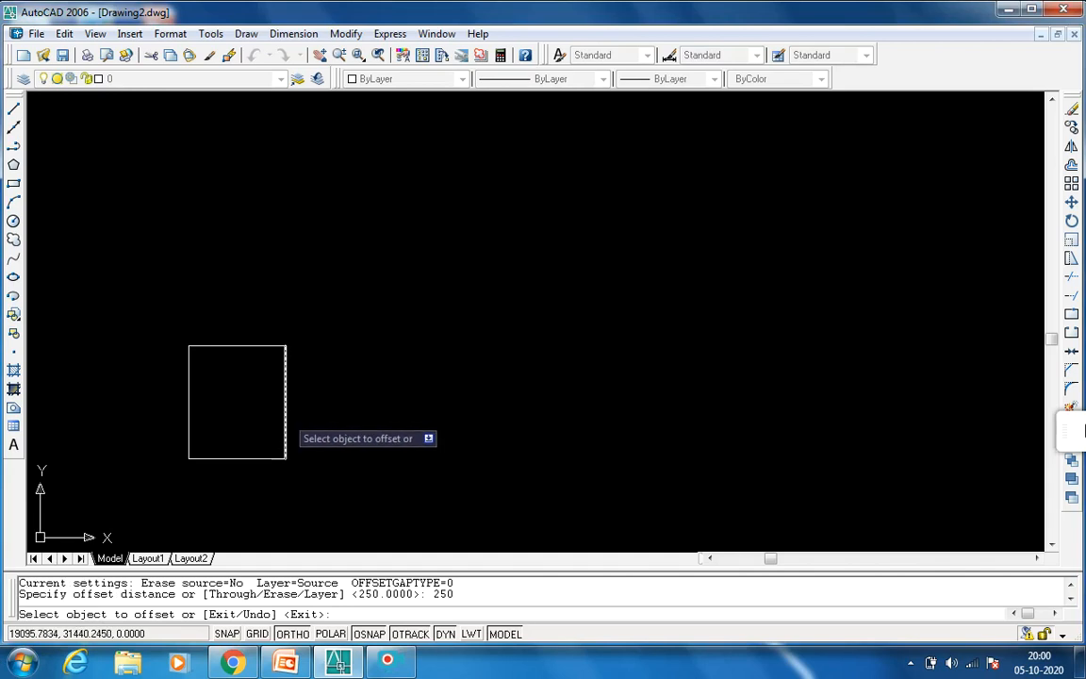
click(284, 417)
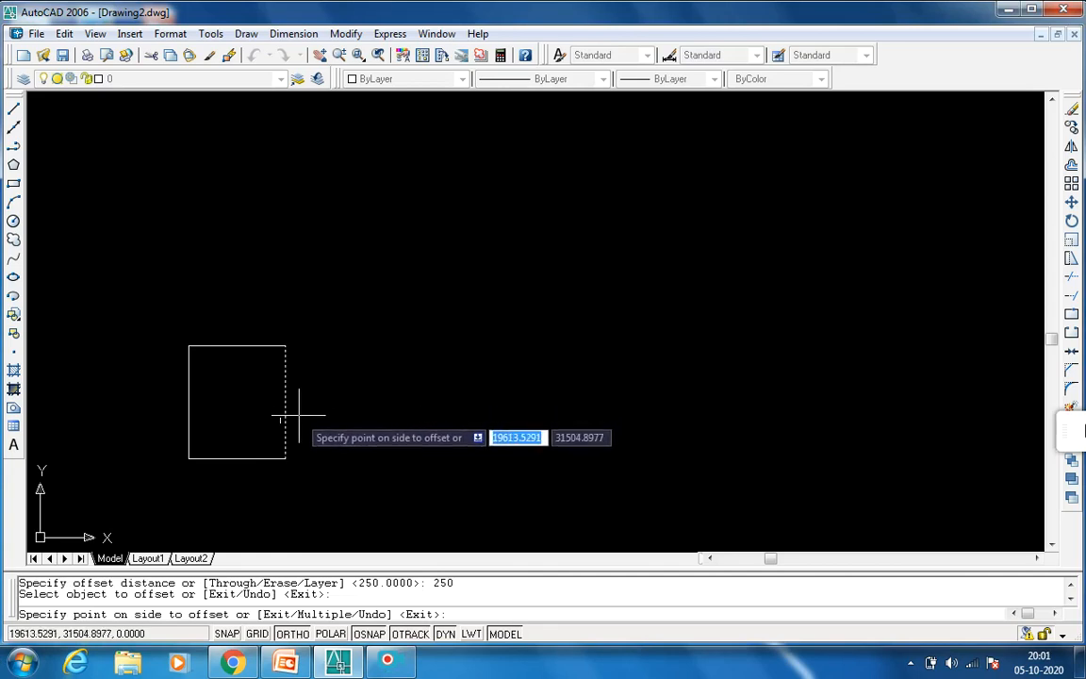
click(298, 415)
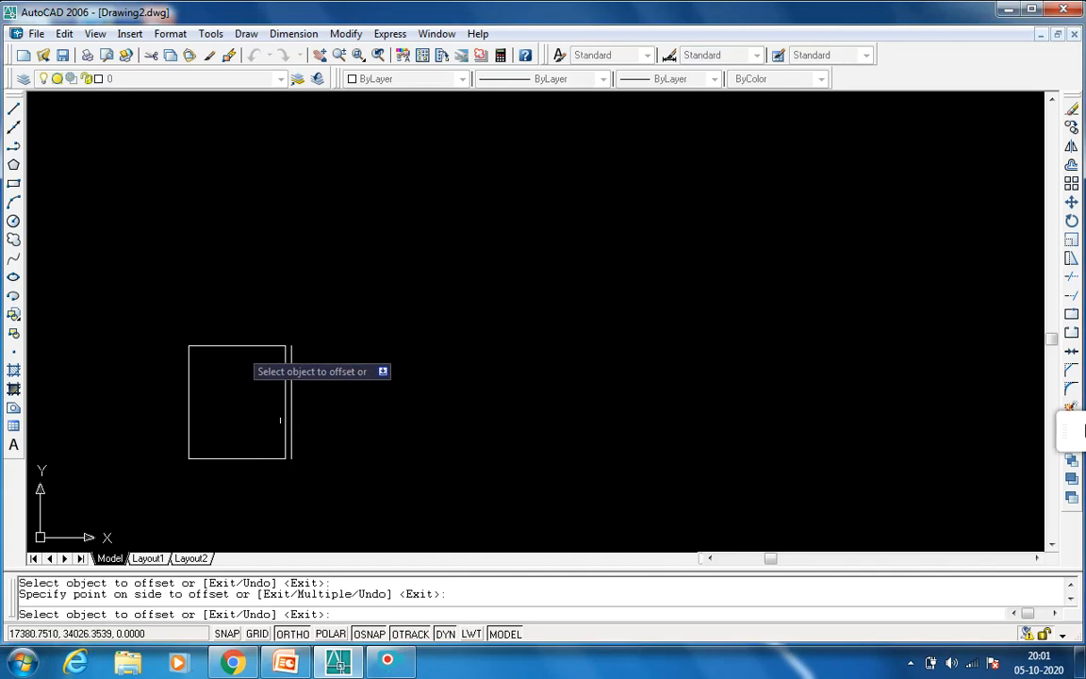
- Offset the top, left and bottom sides of the room outline 250 mm outward and end the Offset command
click(243, 345)
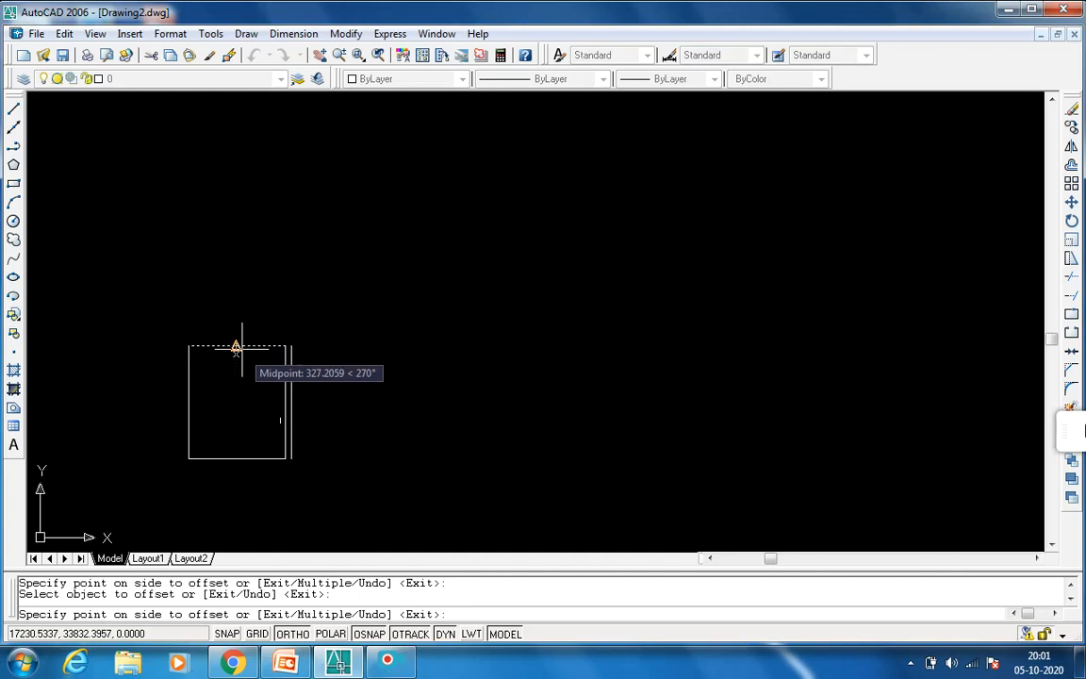
click(235, 330)
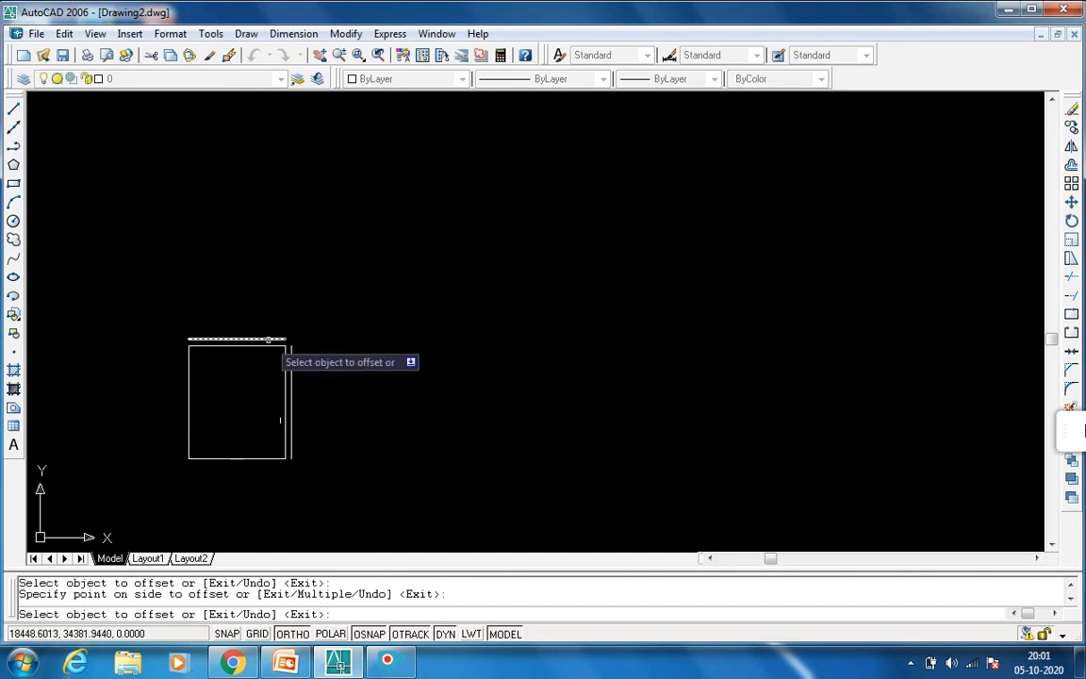
click(190, 401)
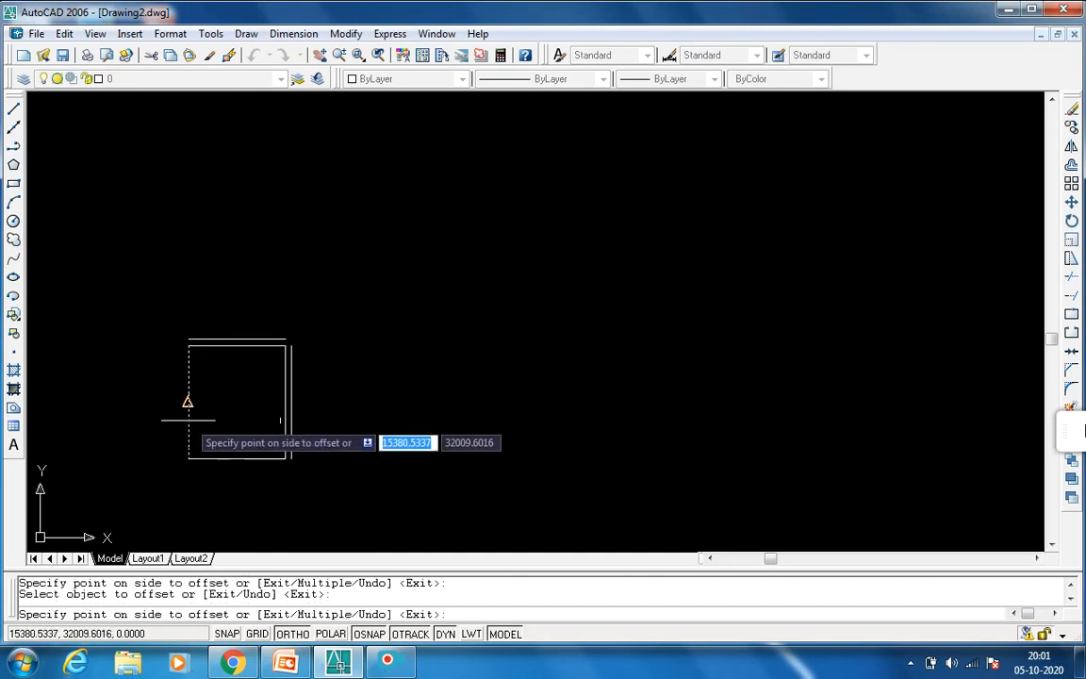
click(175, 415)
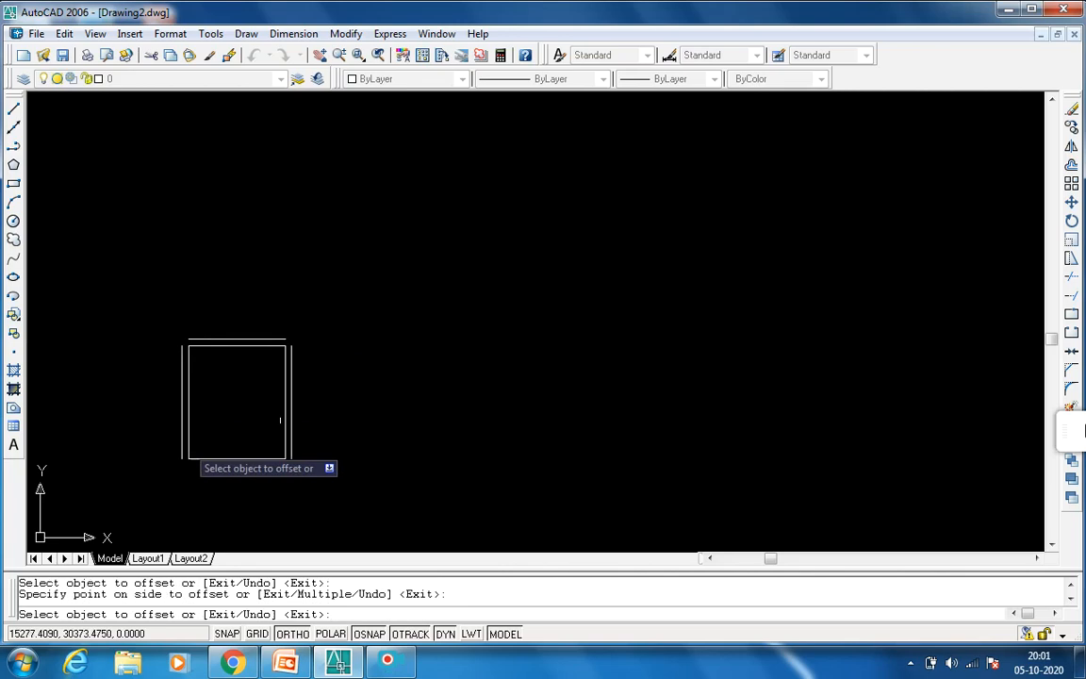
click(217, 459)
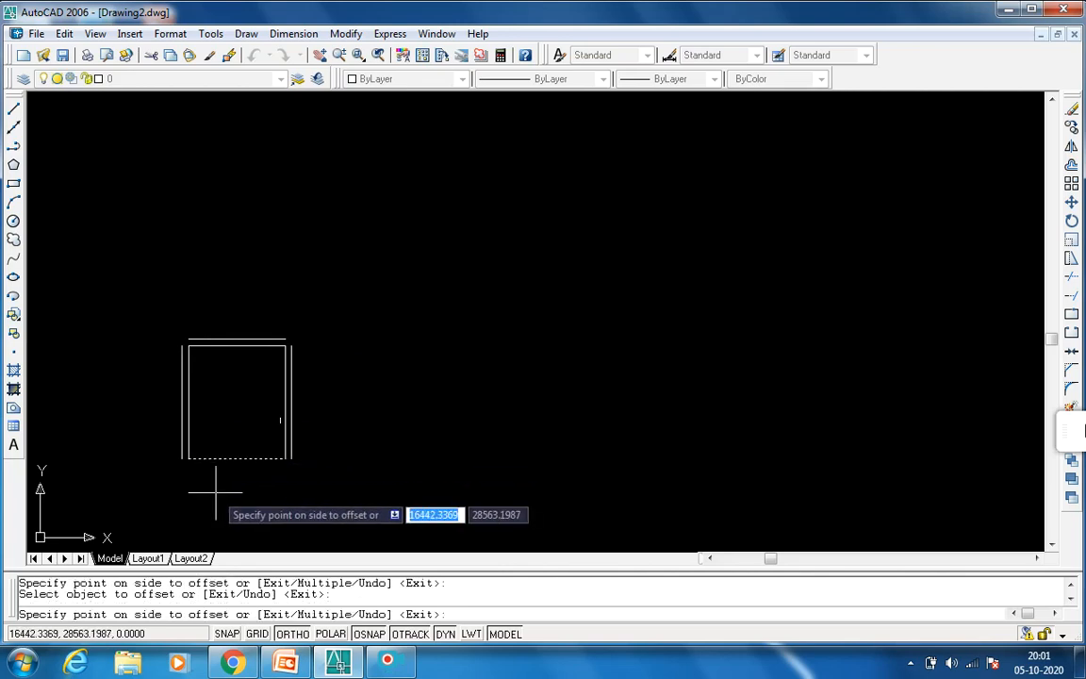
click(226, 480)
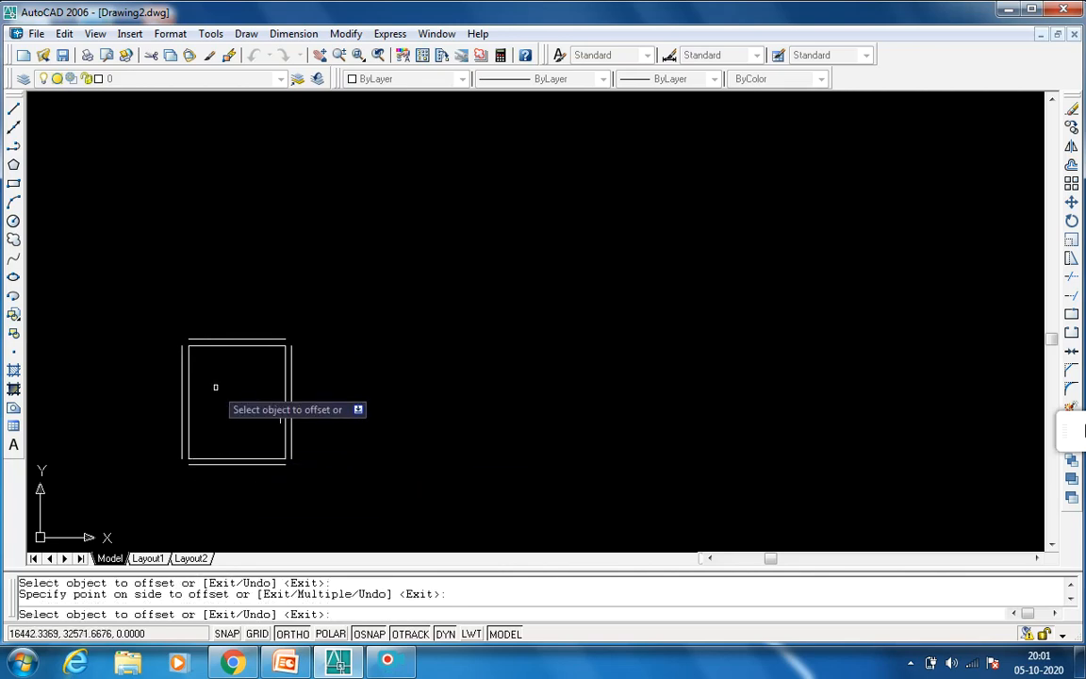
scroll(216, 387, up, 3)
scroll(216, 387, down, 2)
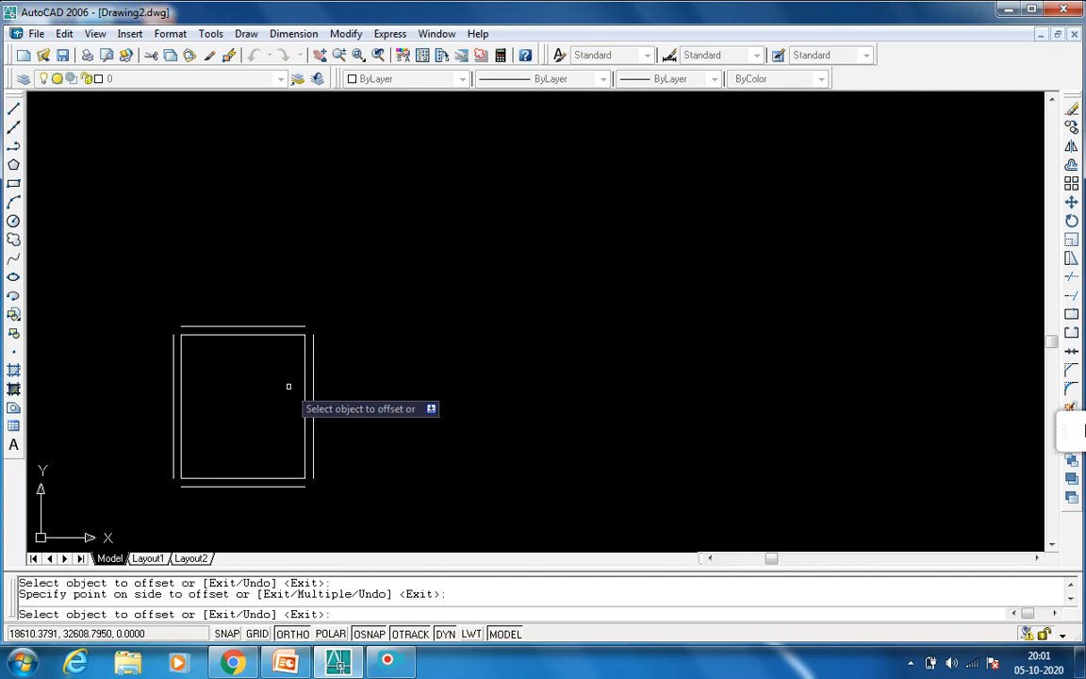
key(Escape)
- Extend the room outline's right side up to the outer top wall line with the Extend command
scroll(251, 376, up, 1)
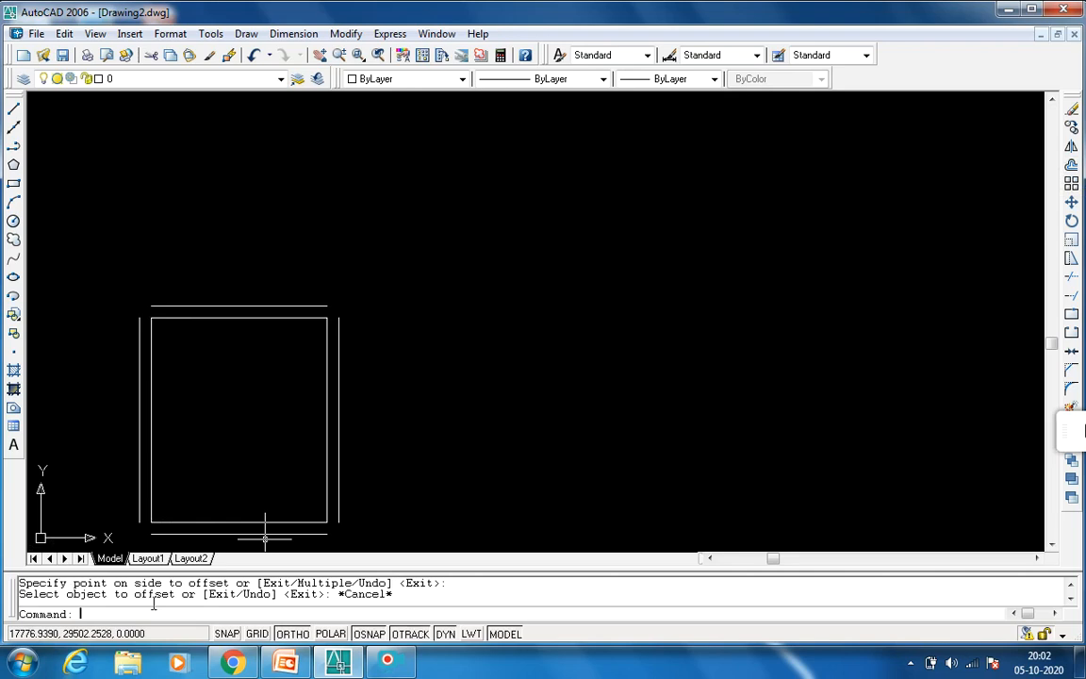
text(ex)
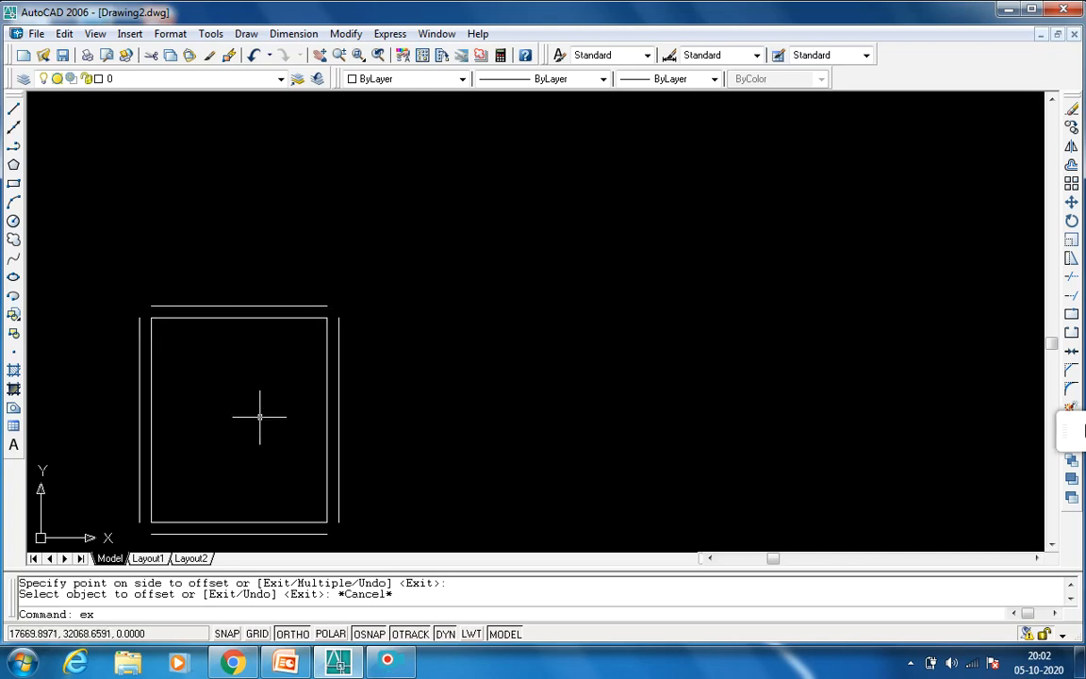
key(Return)
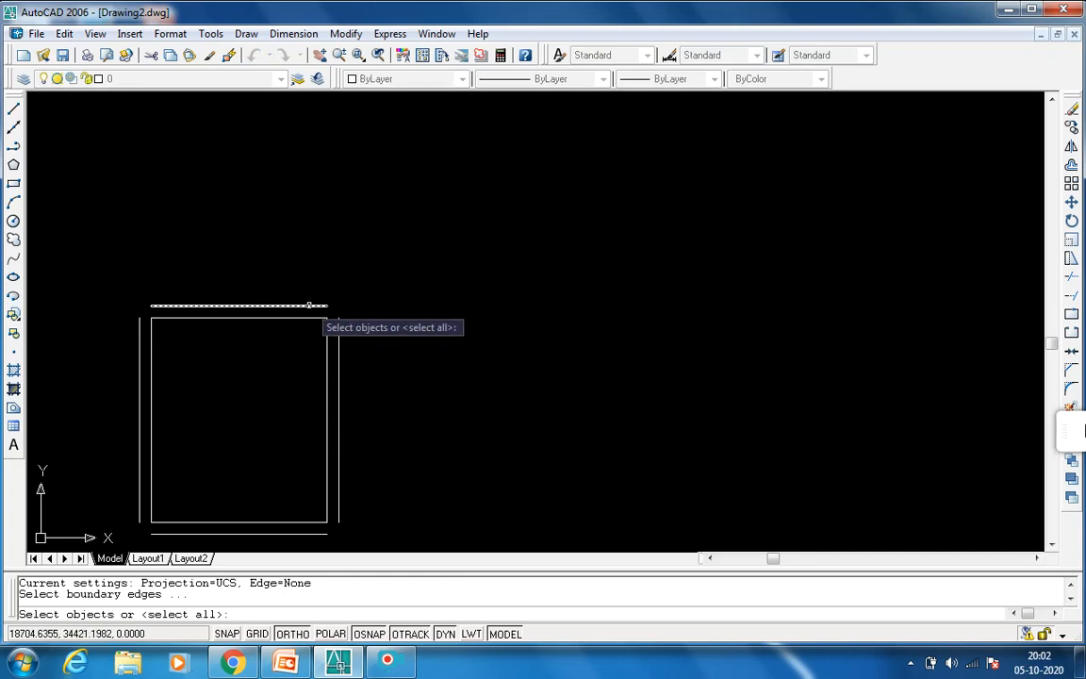
click(309, 304)
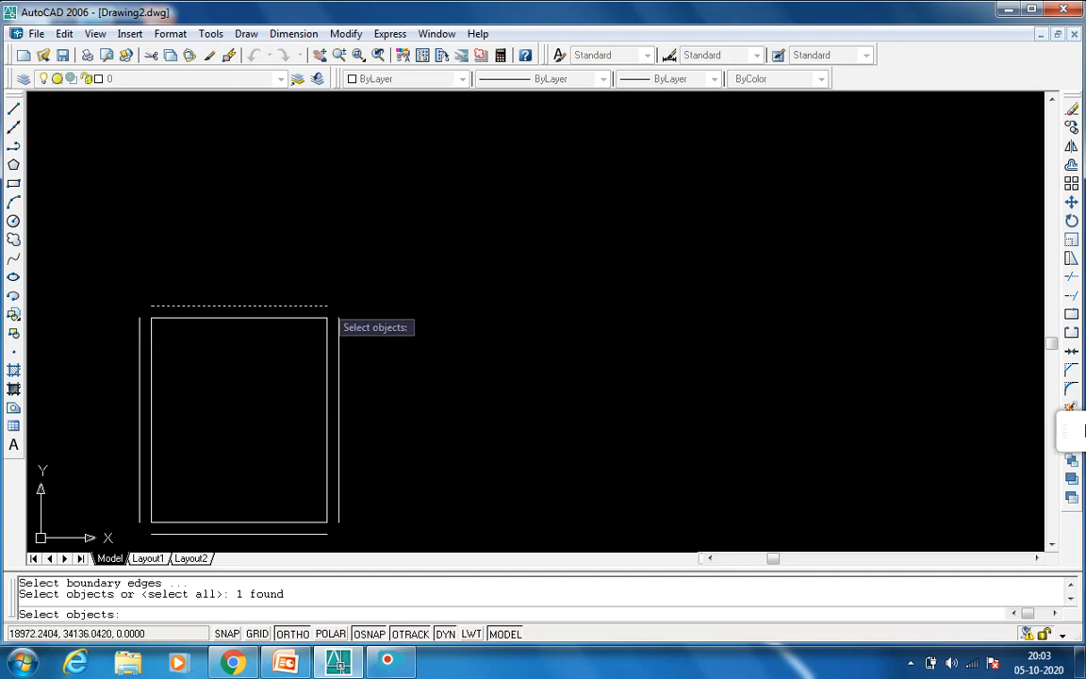
click(326, 367)
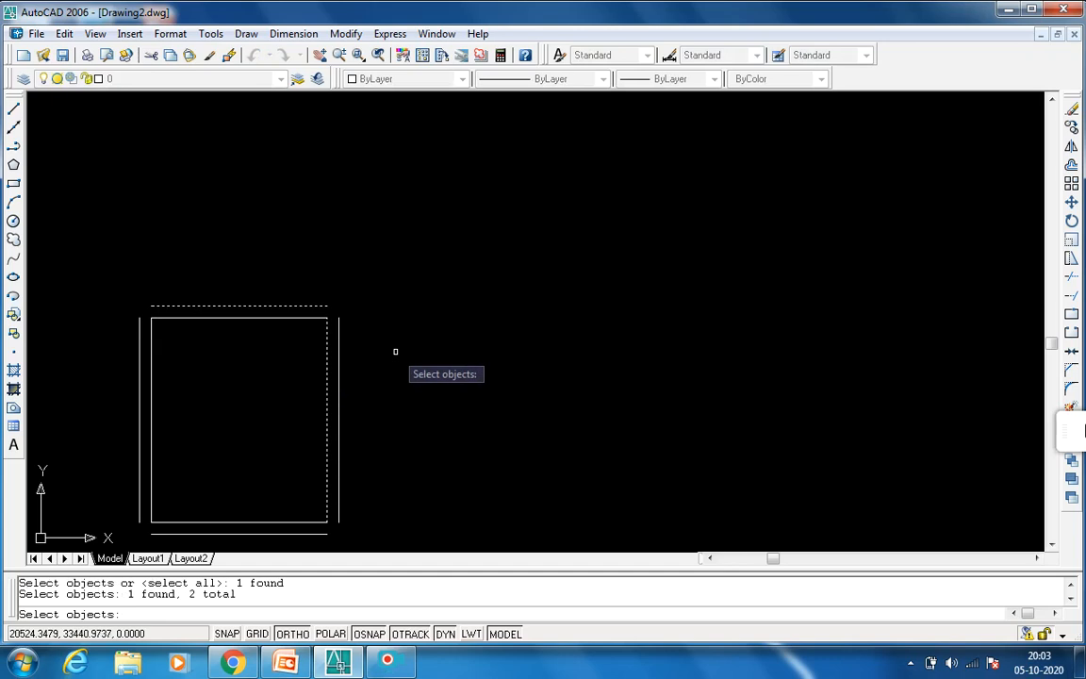
key(Return)
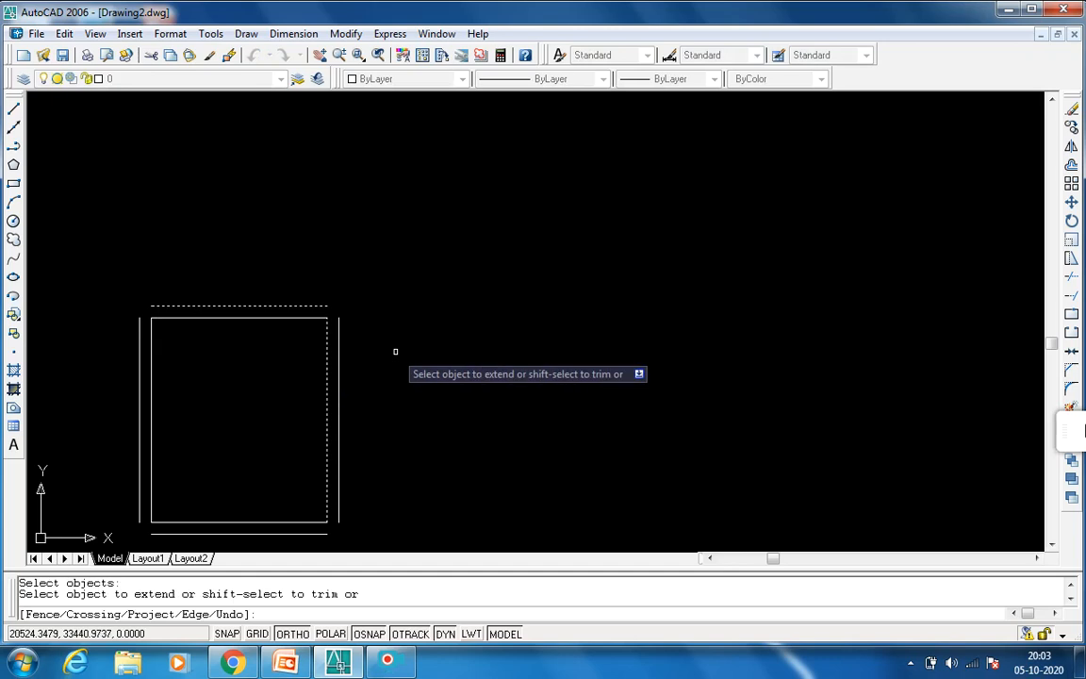
click(327, 334)
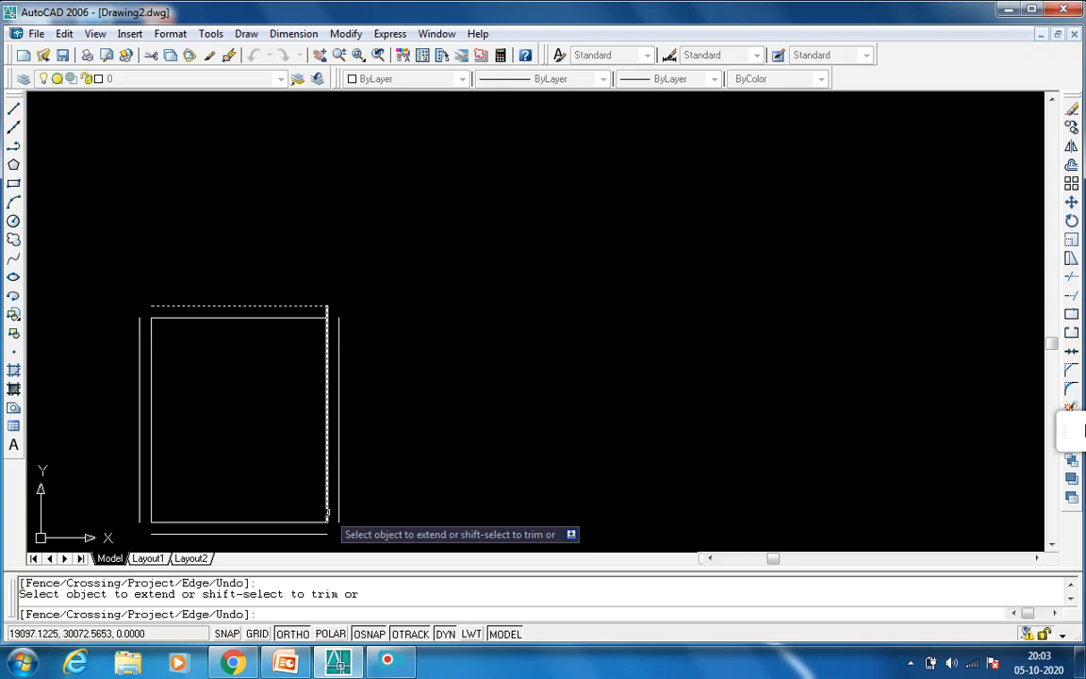
click(327, 514)
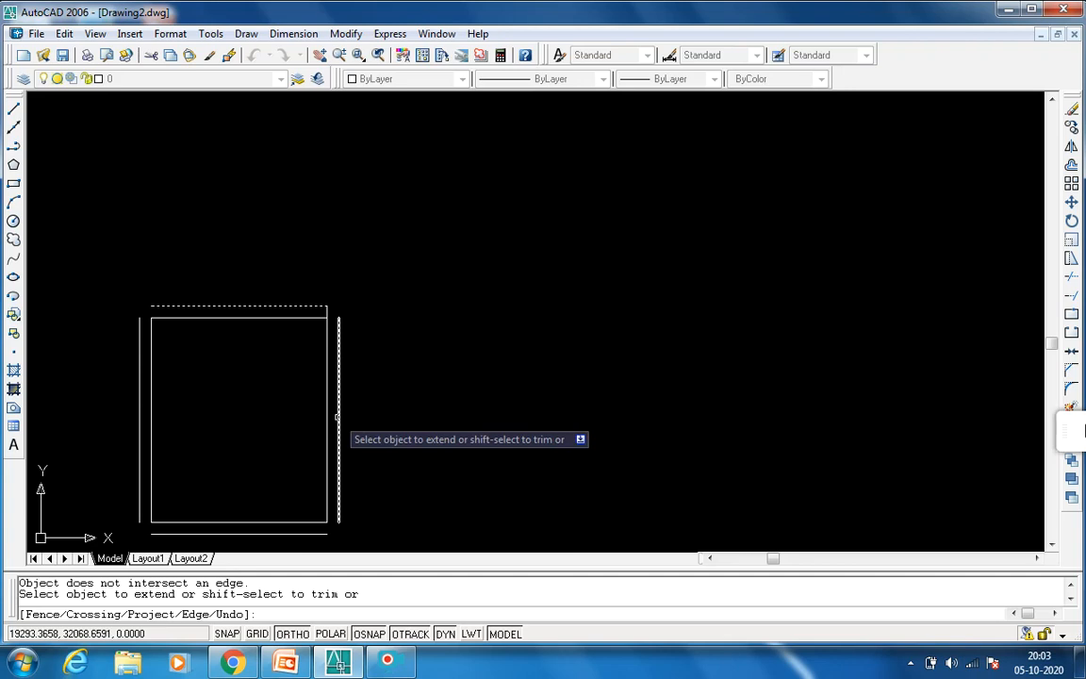
key(Return)
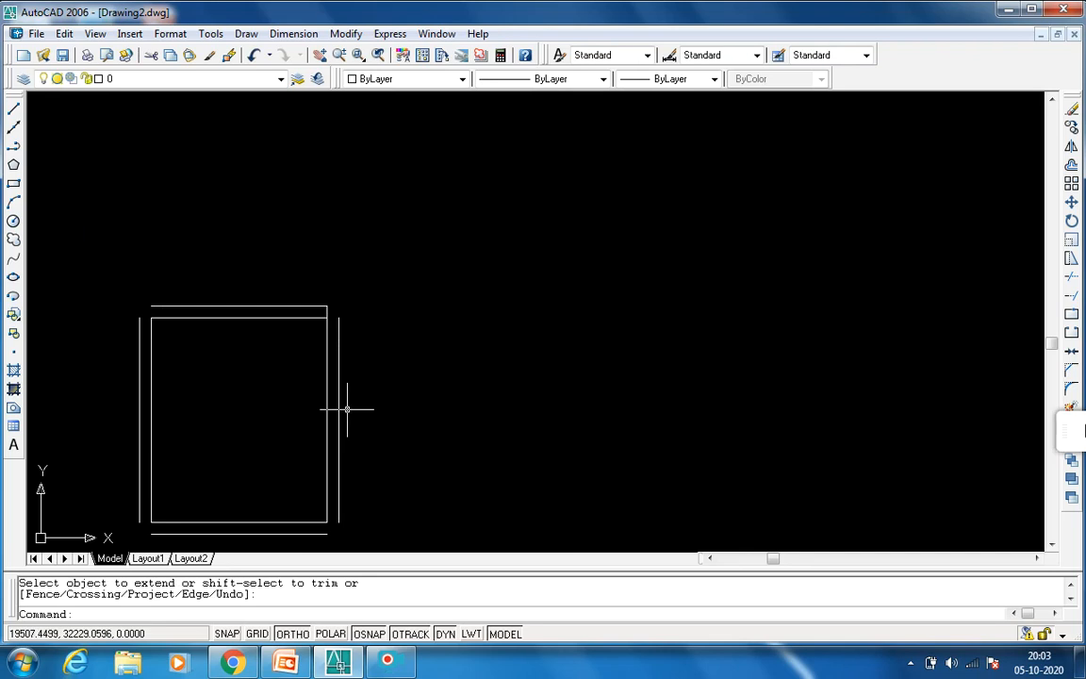
- Erase the two outer vertical wall lines beside the room outline
text(e)
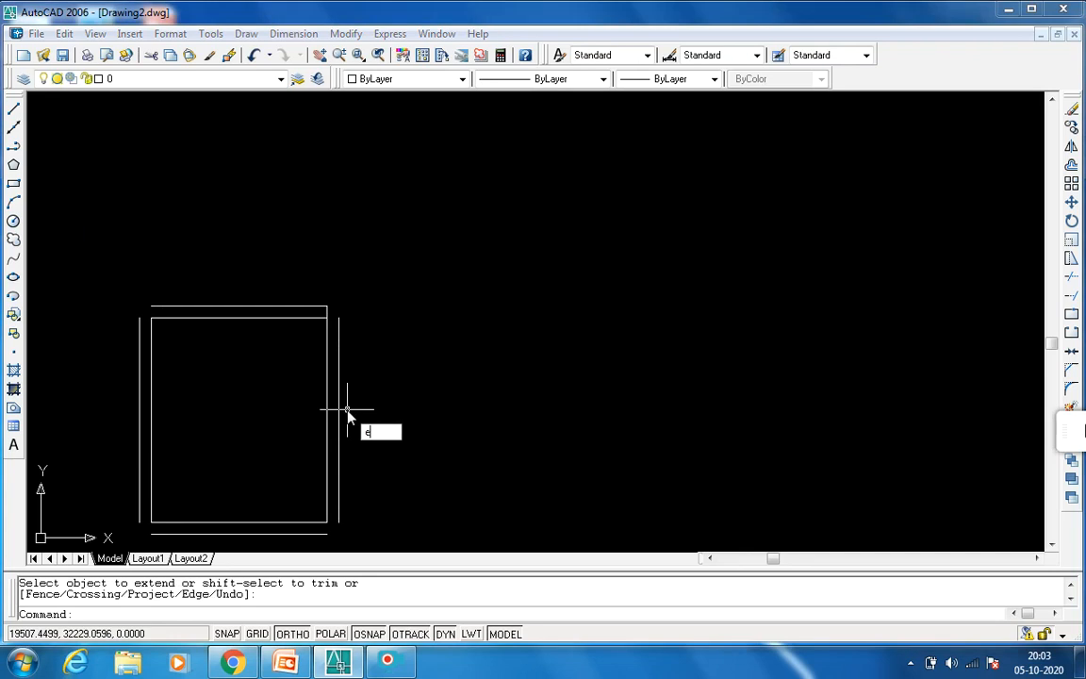
key(Return)
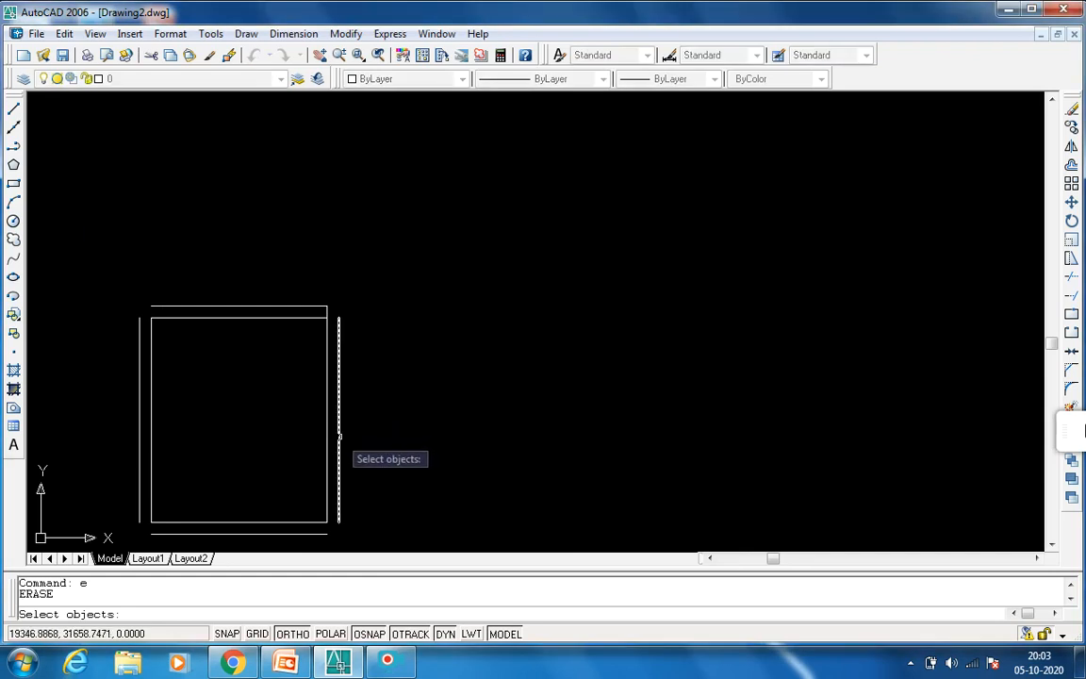
click(340, 431)
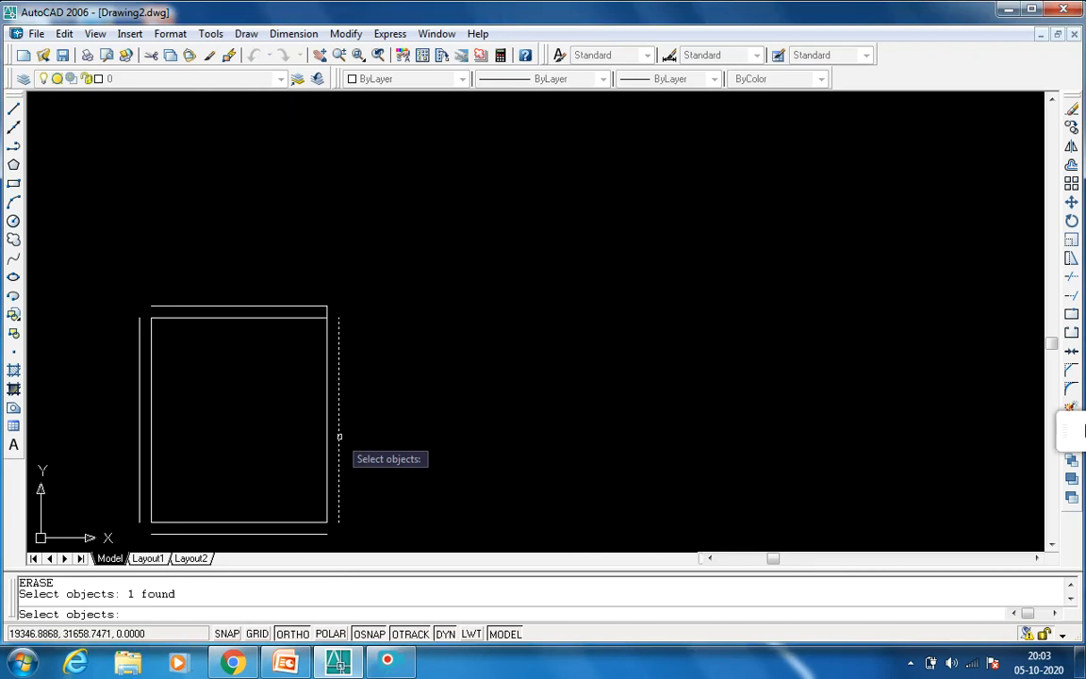
click(138, 441)
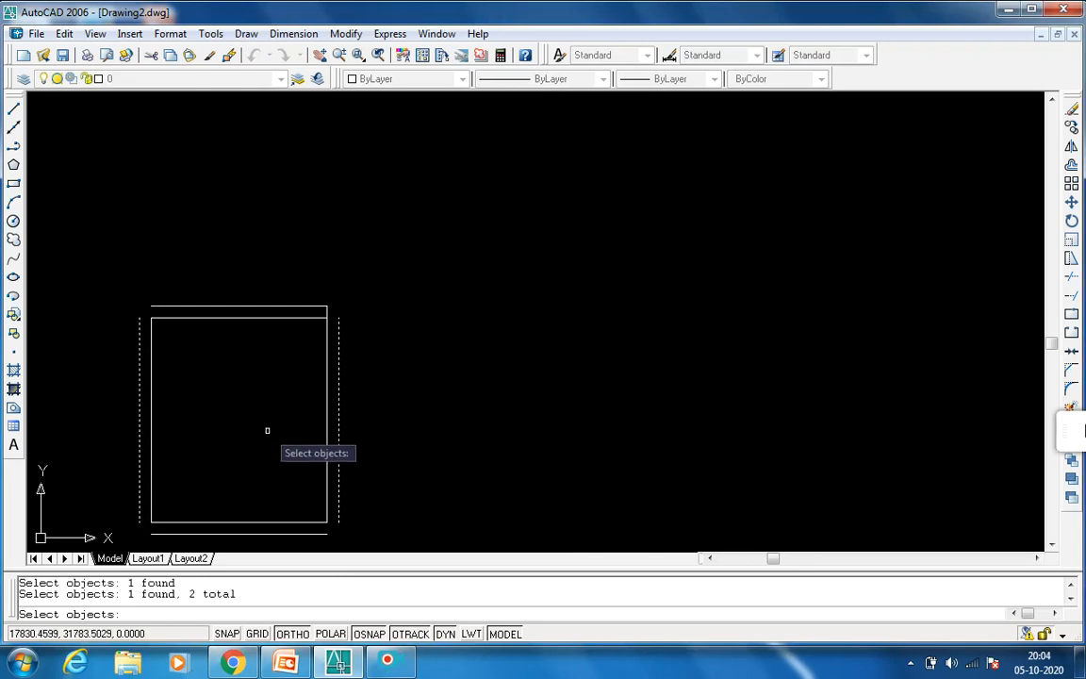
key(Return)
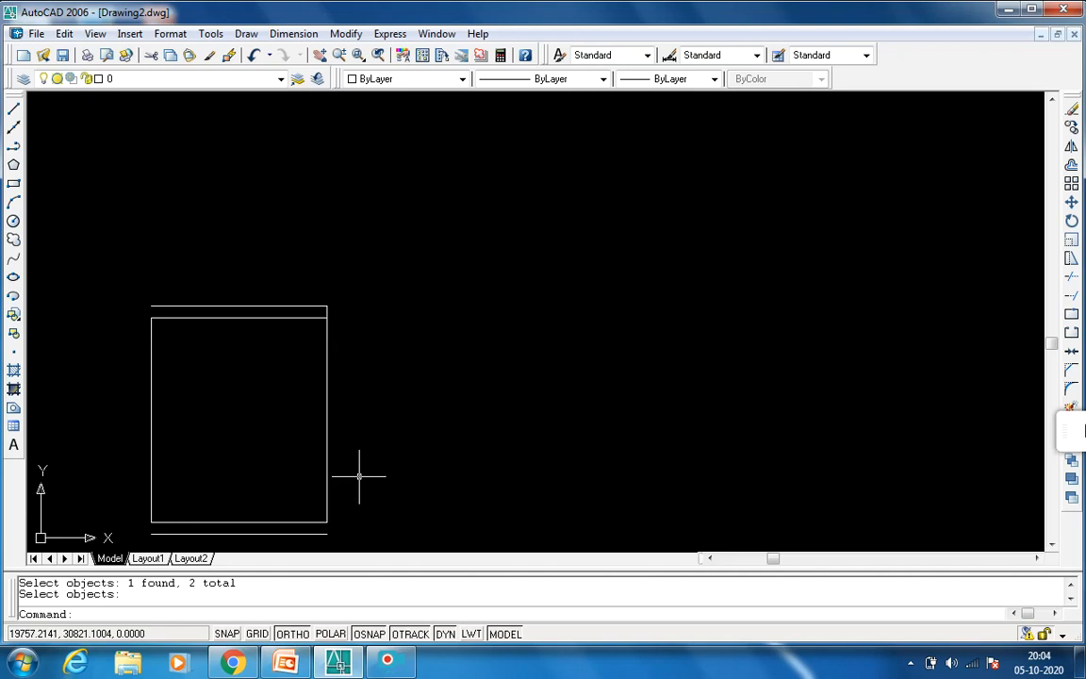
- Extend the room outline's right and left sides down to the outer bottom wall line
text(tr)
key(Return)
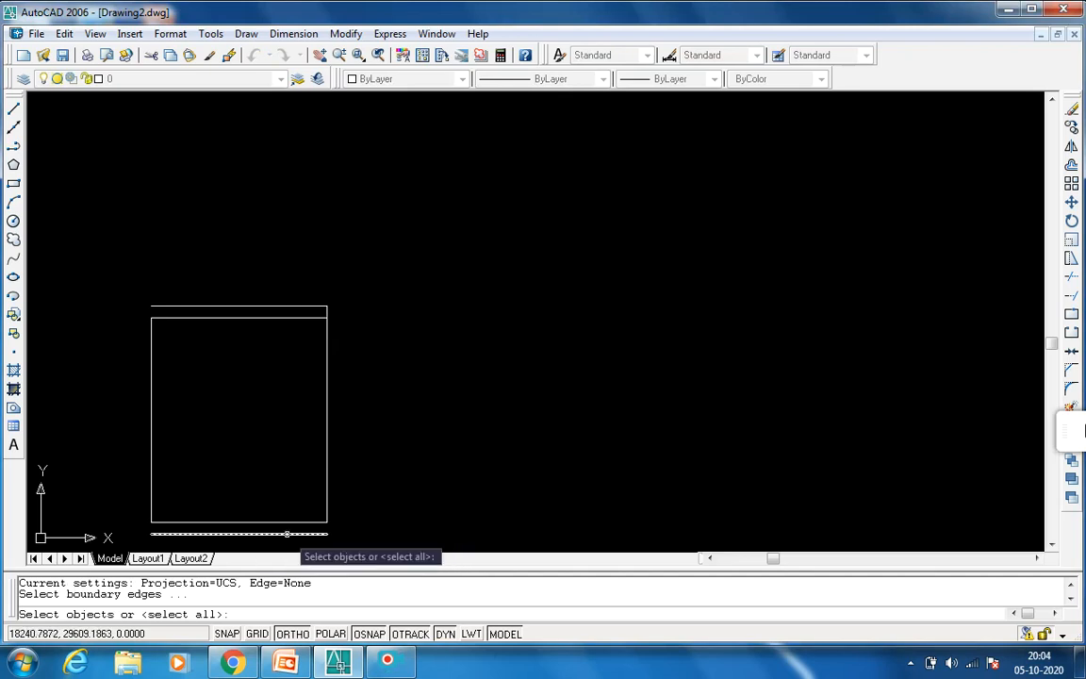
click(286, 533)
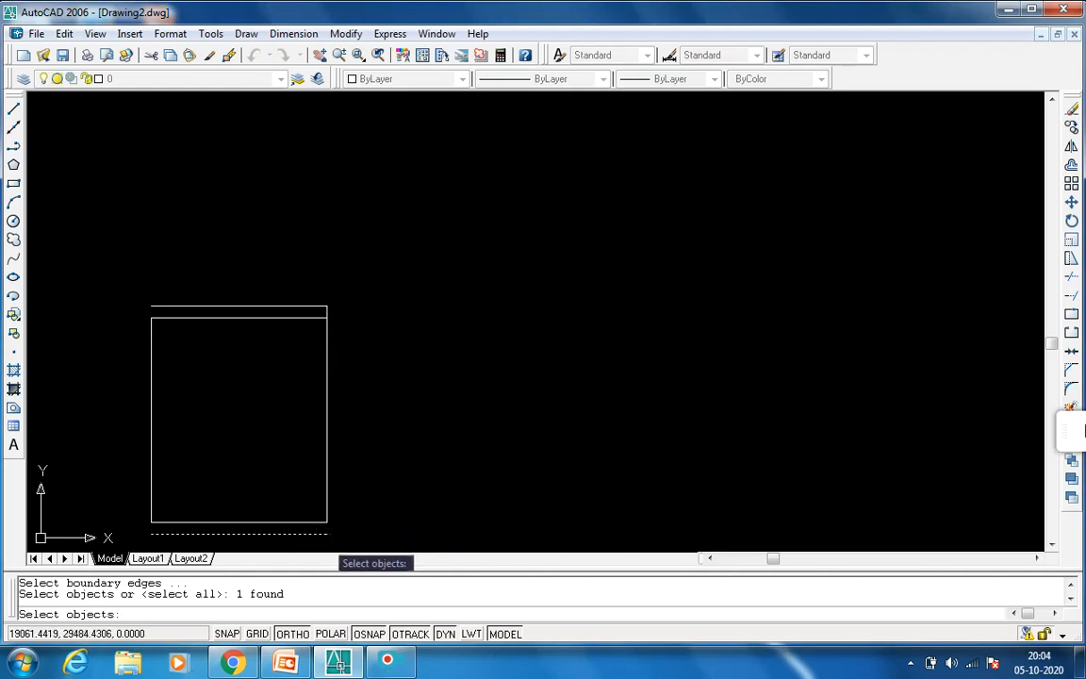
click(326, 490)
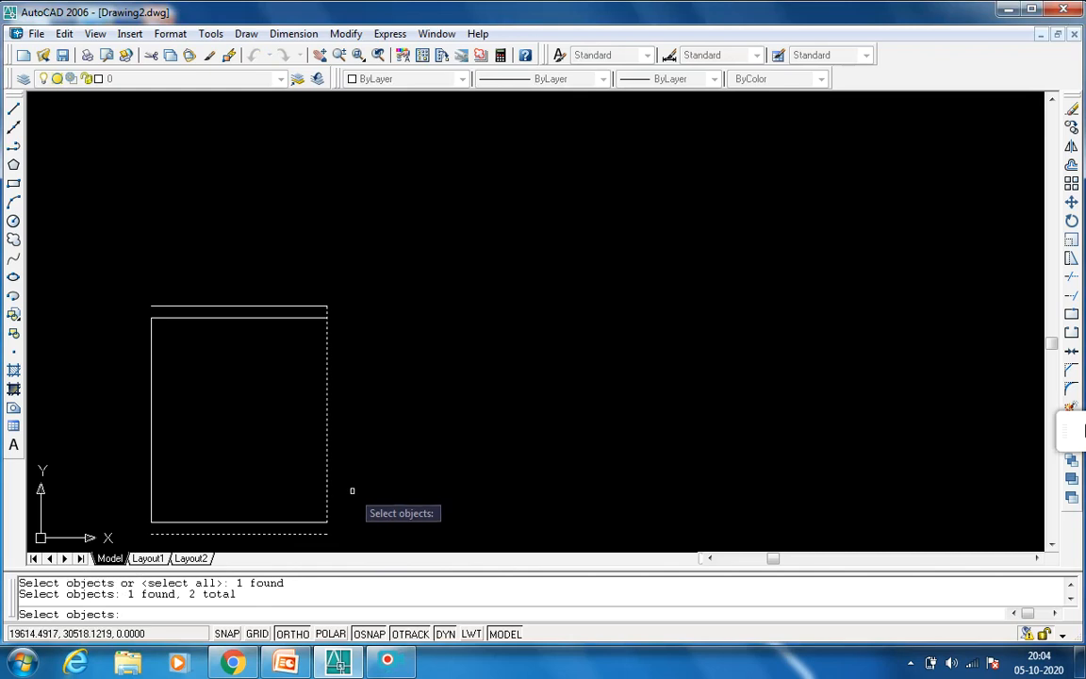
key(Return)
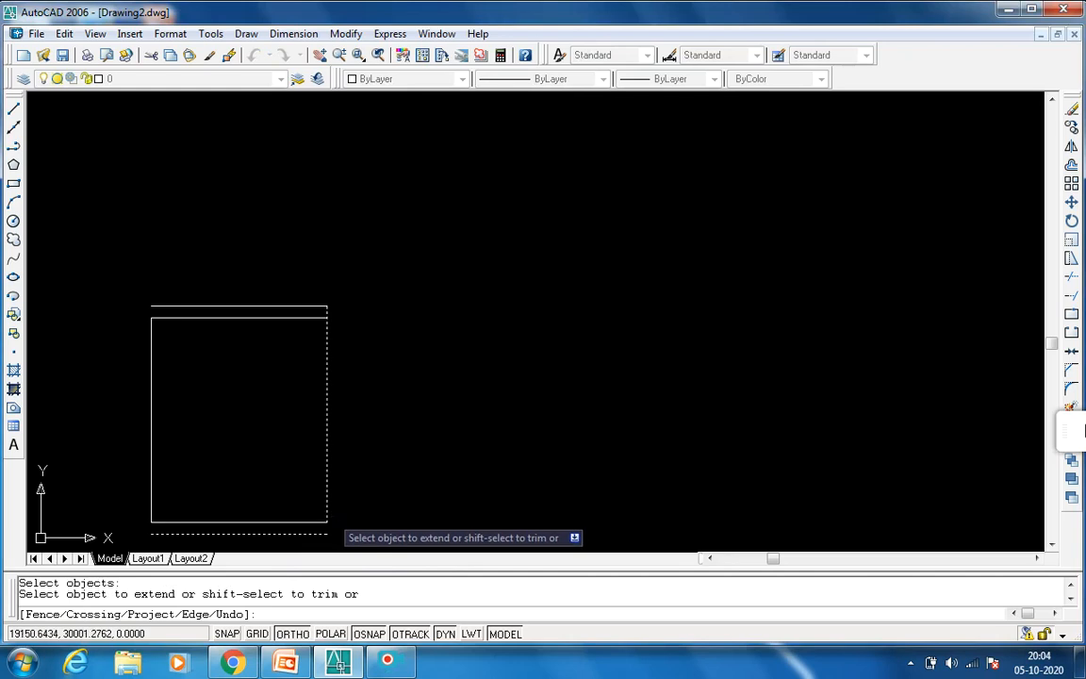
click(327, 509)
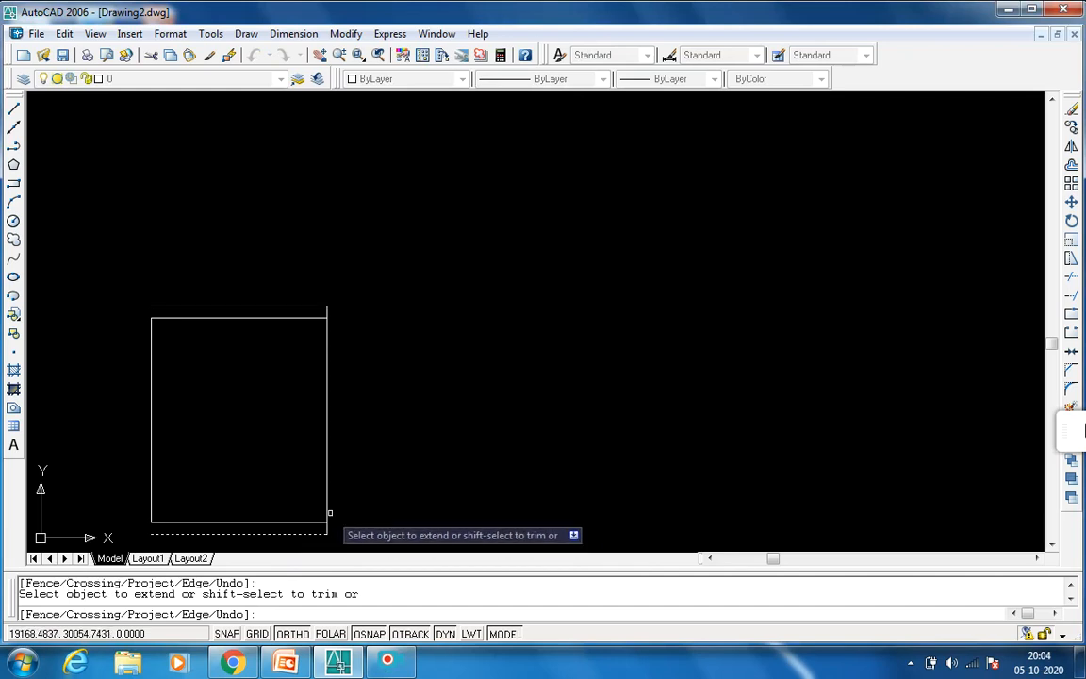
click(151, 514)
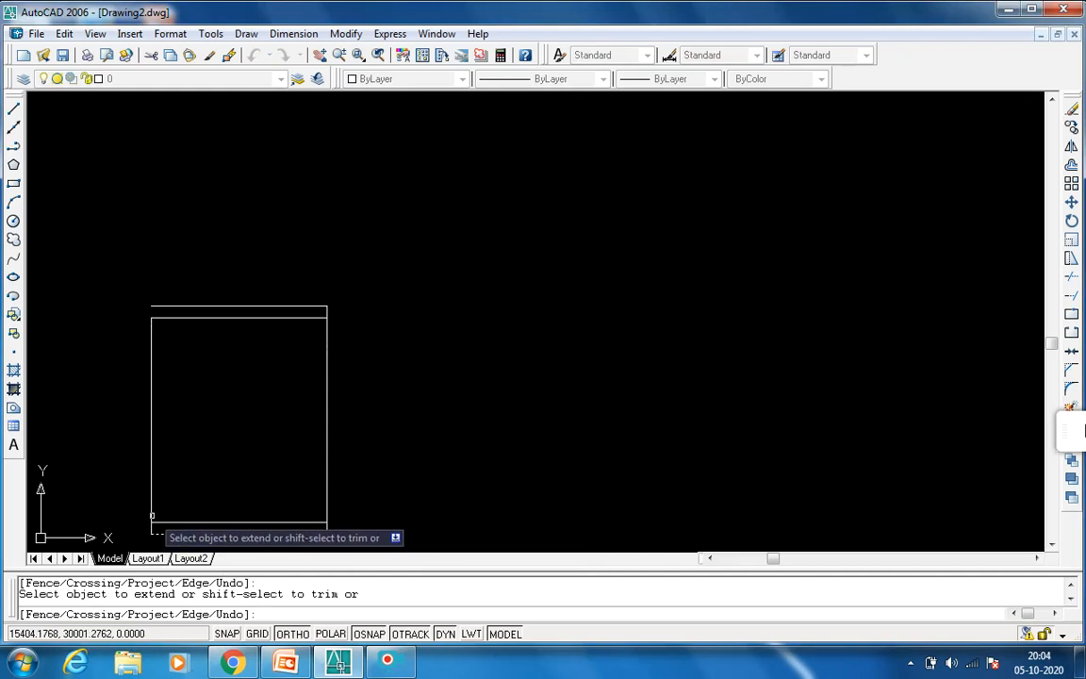
click(159, 306)
key(Escape)
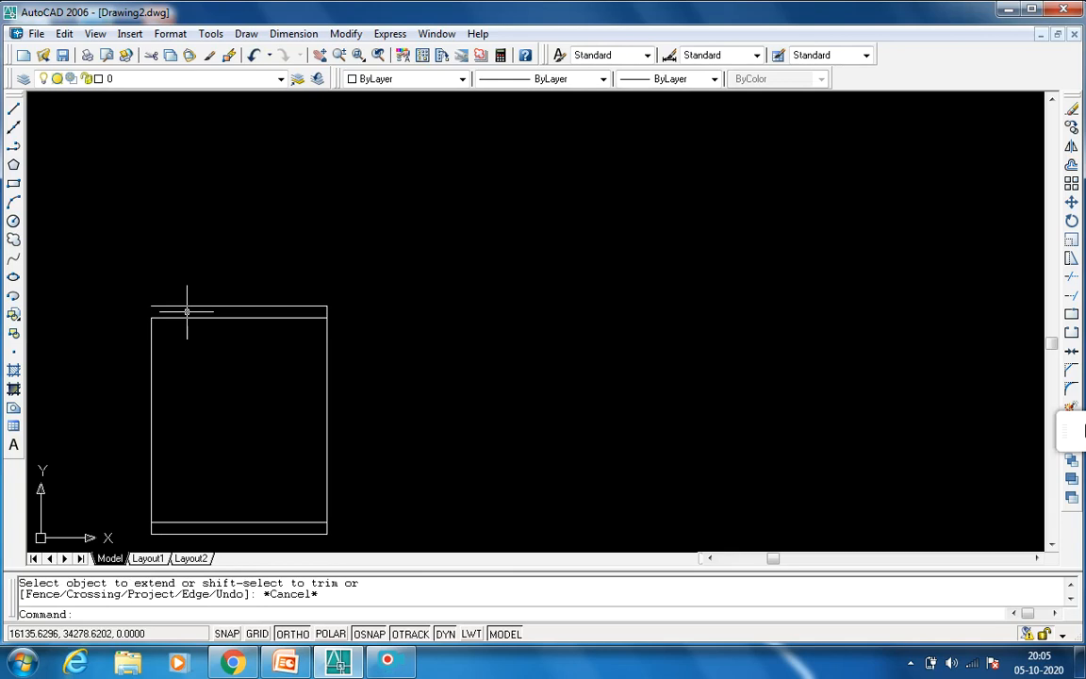
- Extend the room outline's left side up to the outer top wall line and end the Extend command
key(Return)
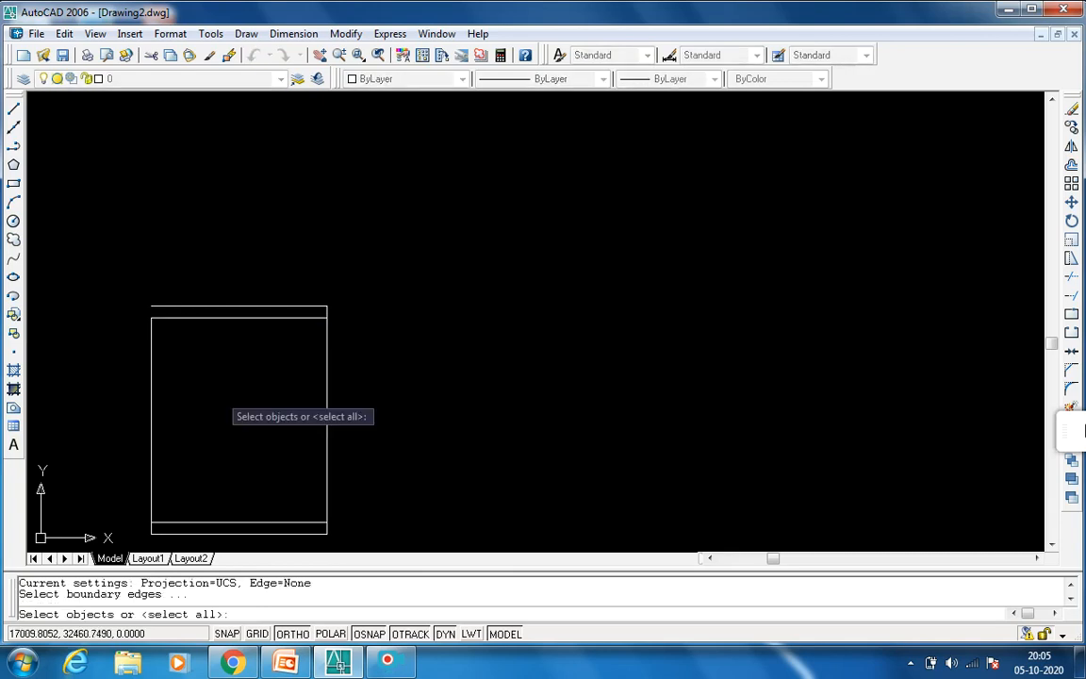
click(151, 348)
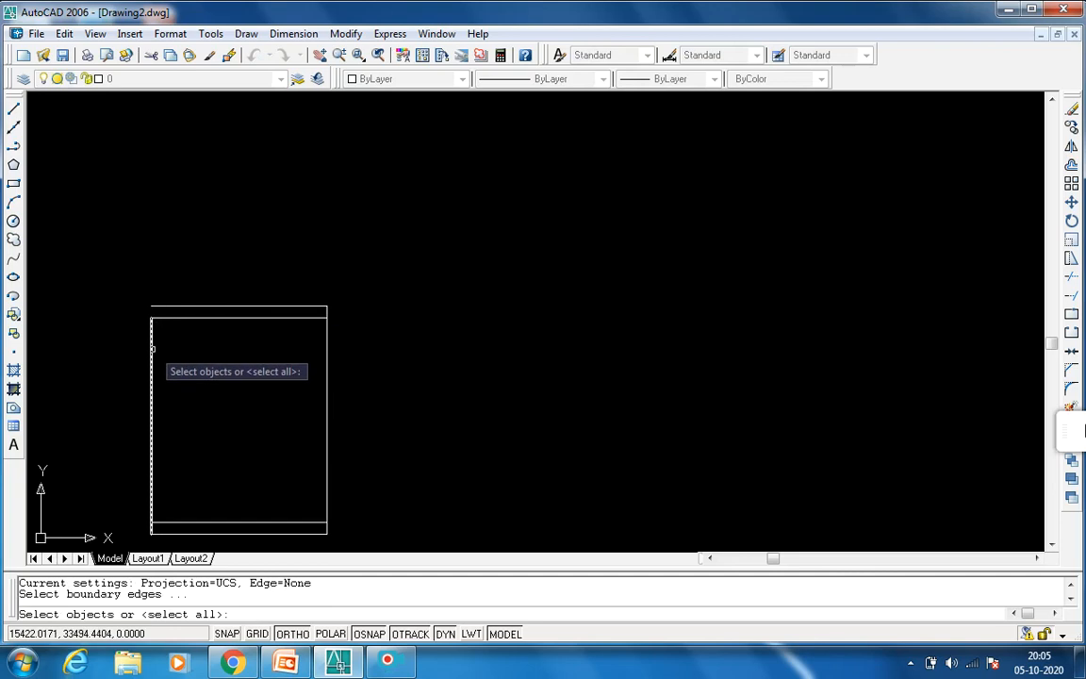
click(166, 305)
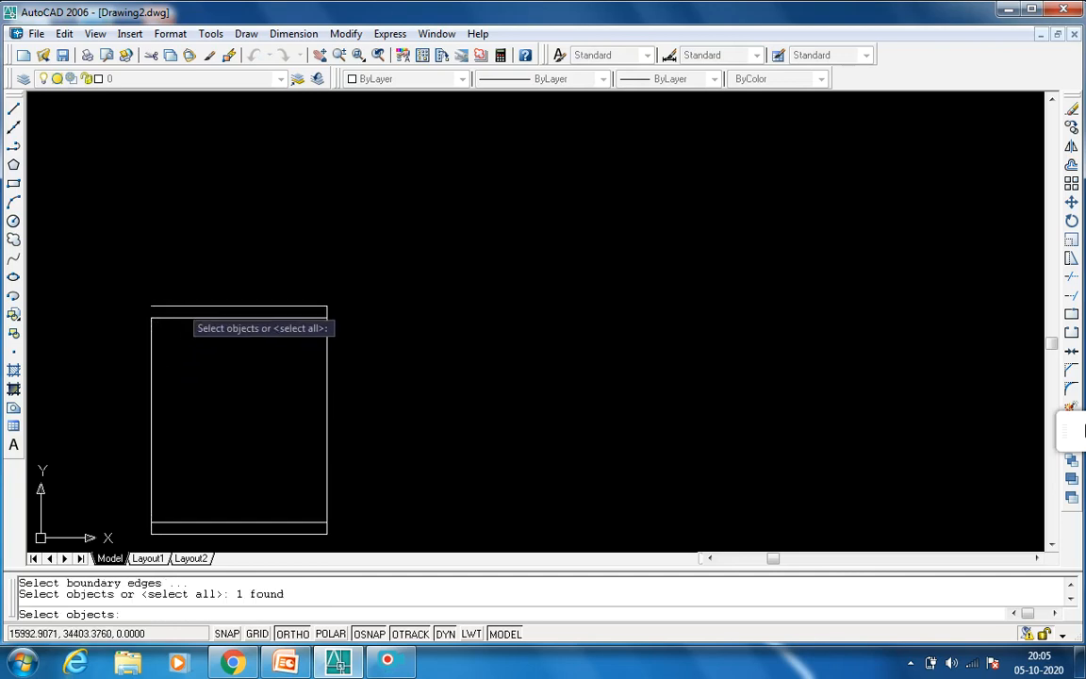
key(Return)
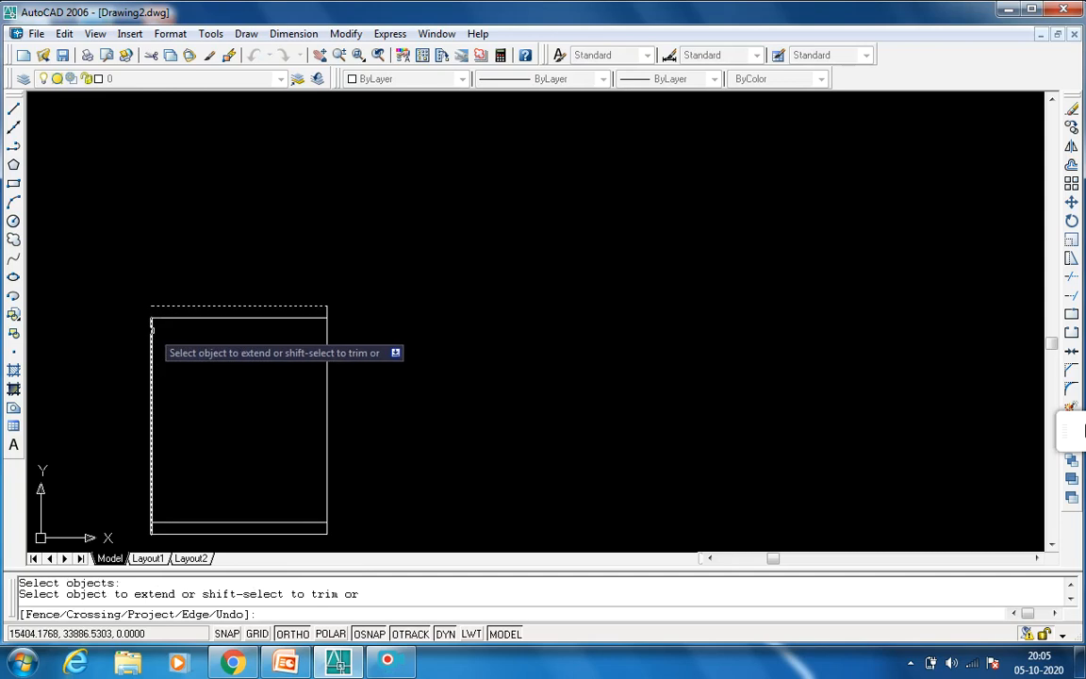
click(152, 329)
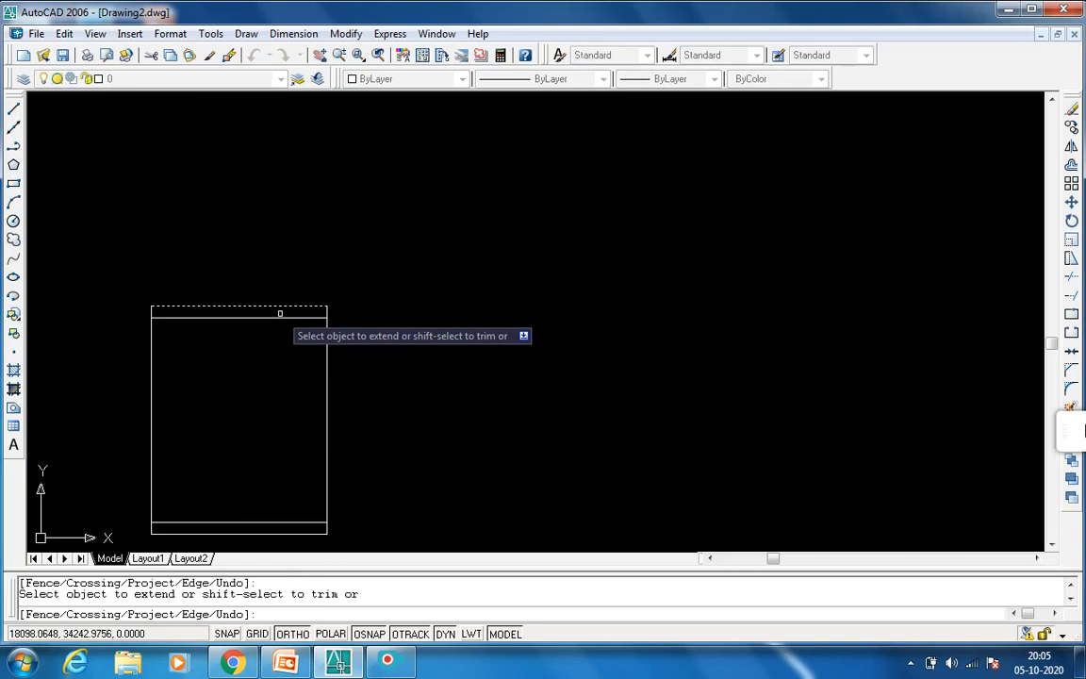
key(Return)
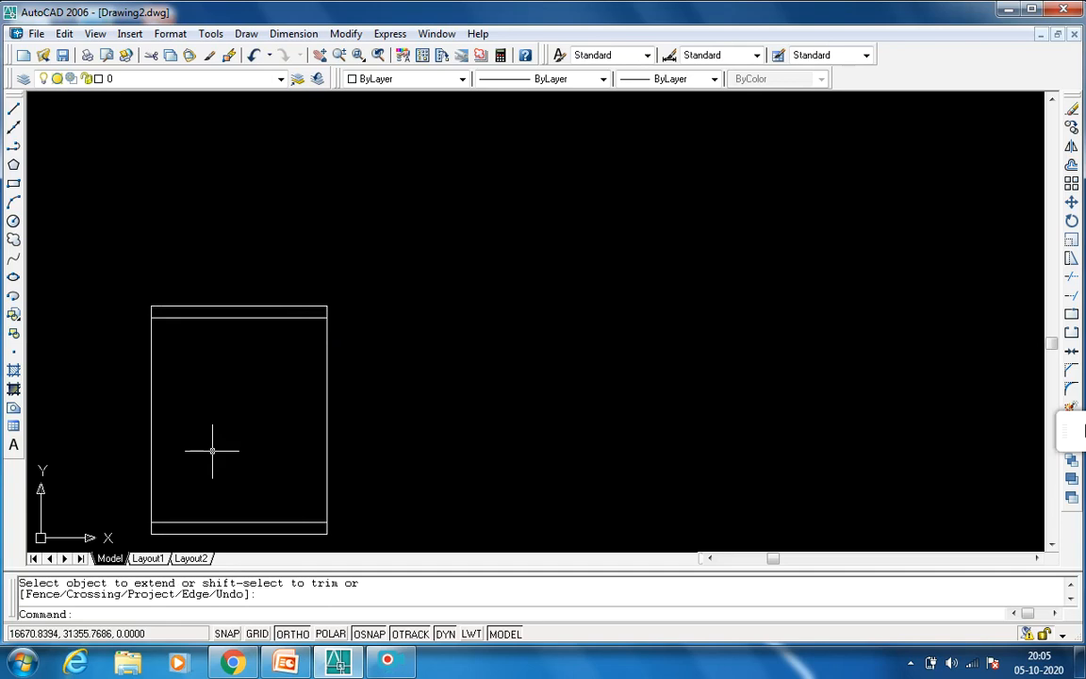
- Offset the extended right and left sides of the room 250 mm outward and leave the Offset command
key(Return)
text(o)
key(Return)
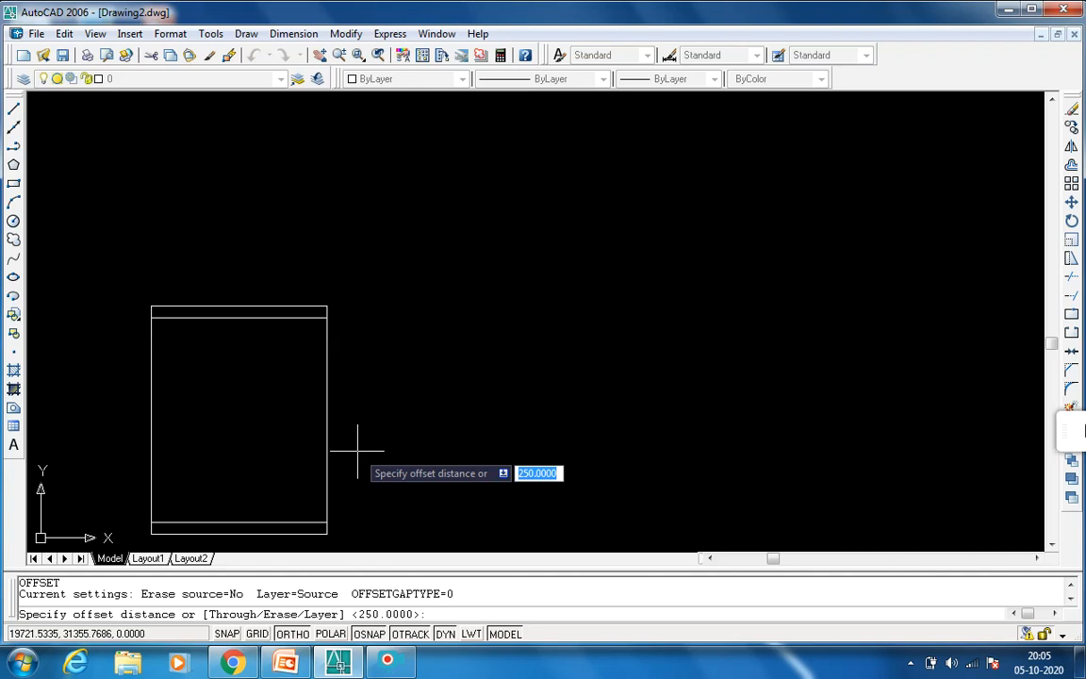
text(250)
key(Return)
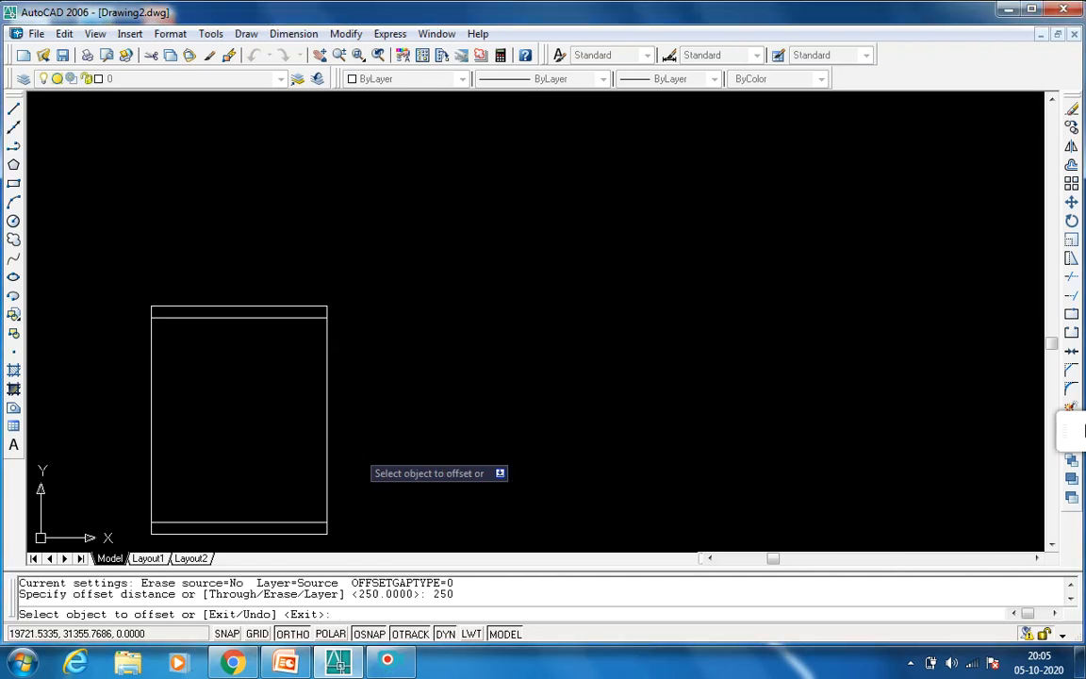
click(326, 457)
click(350, 453)
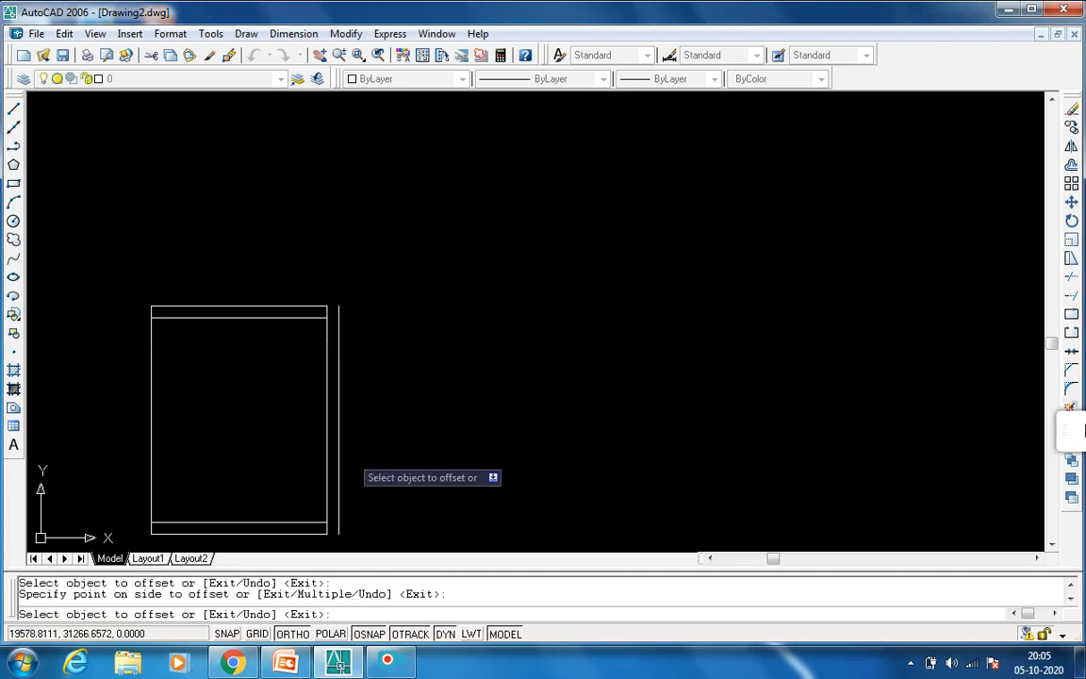
click(150, 440)
click(134, 440)
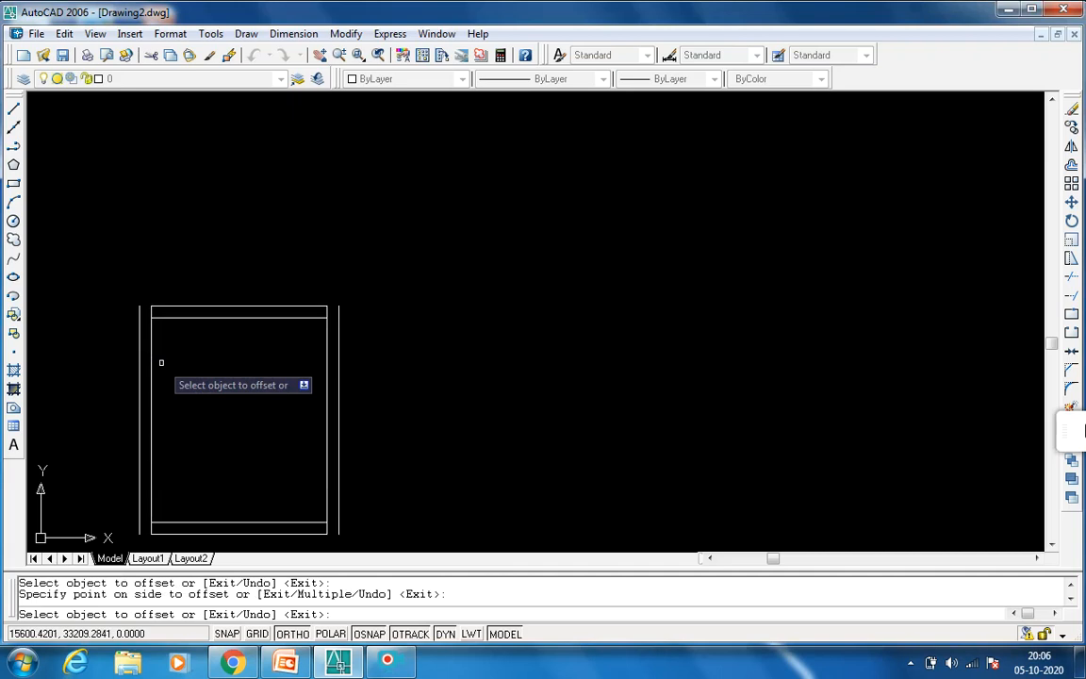
key(Escape)
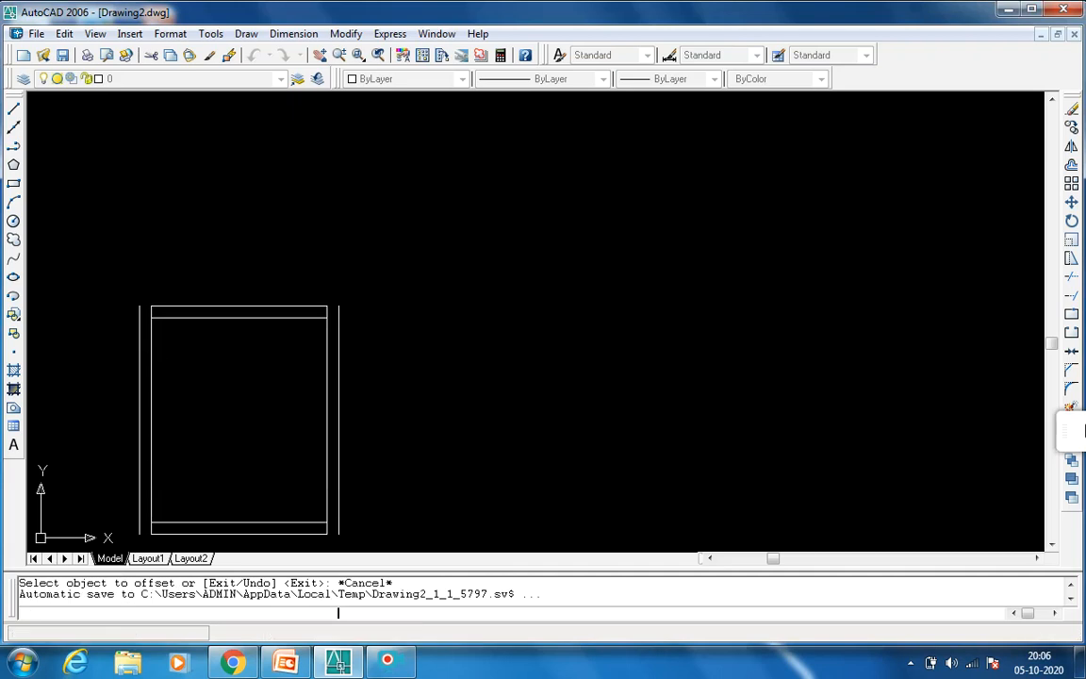
scroll(121, 304, up, 2)
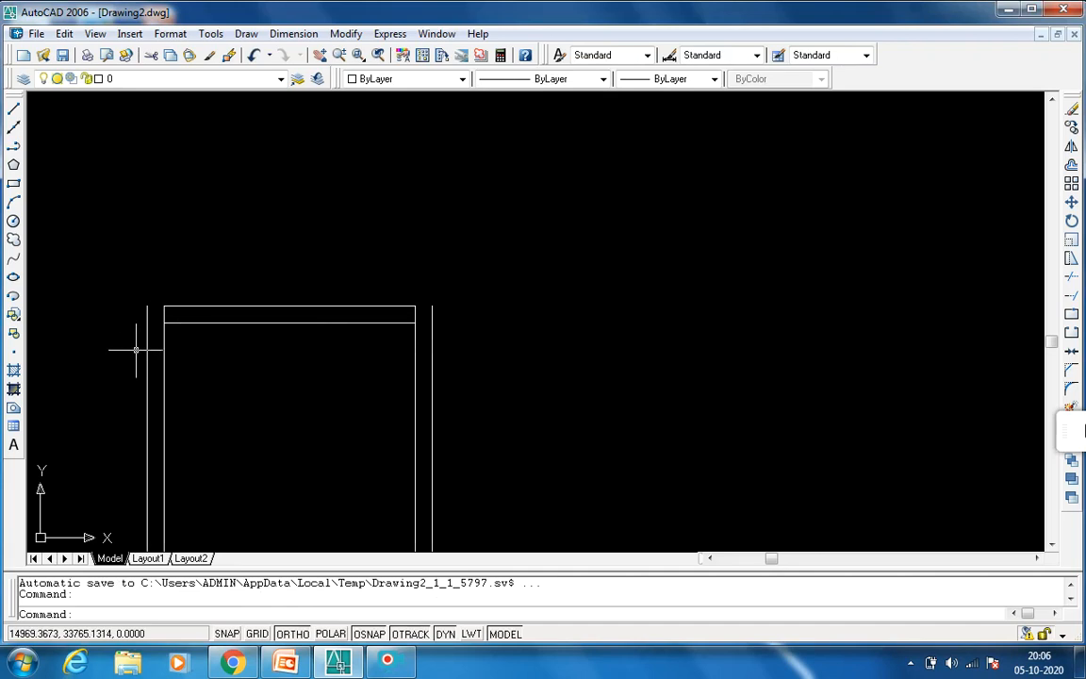
text(tr)
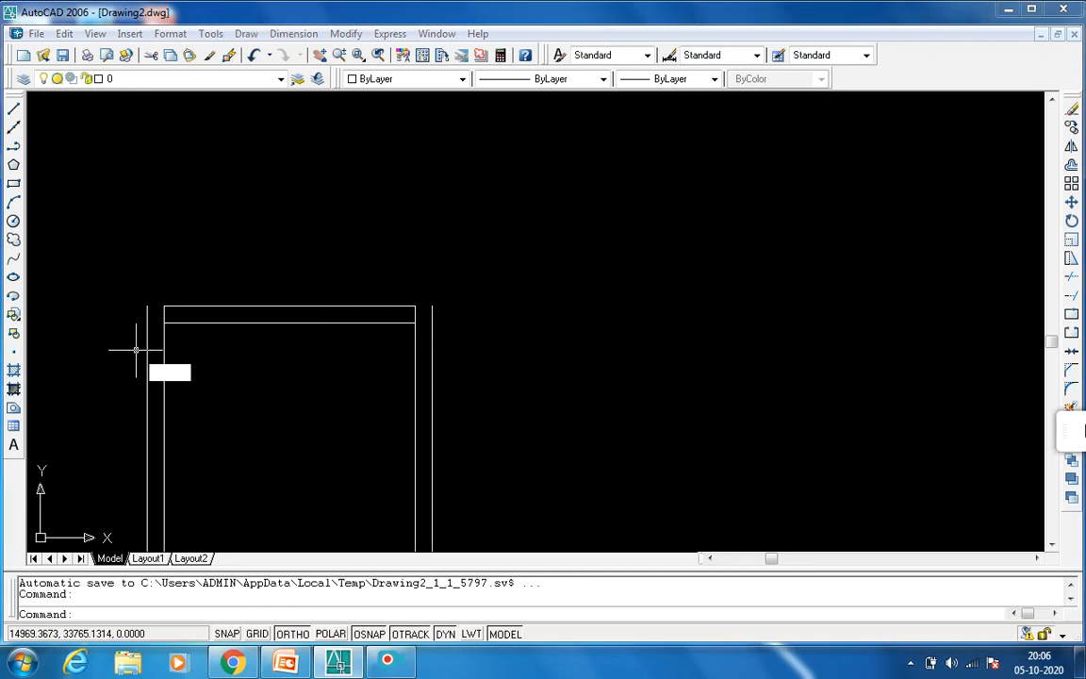
key(Return)
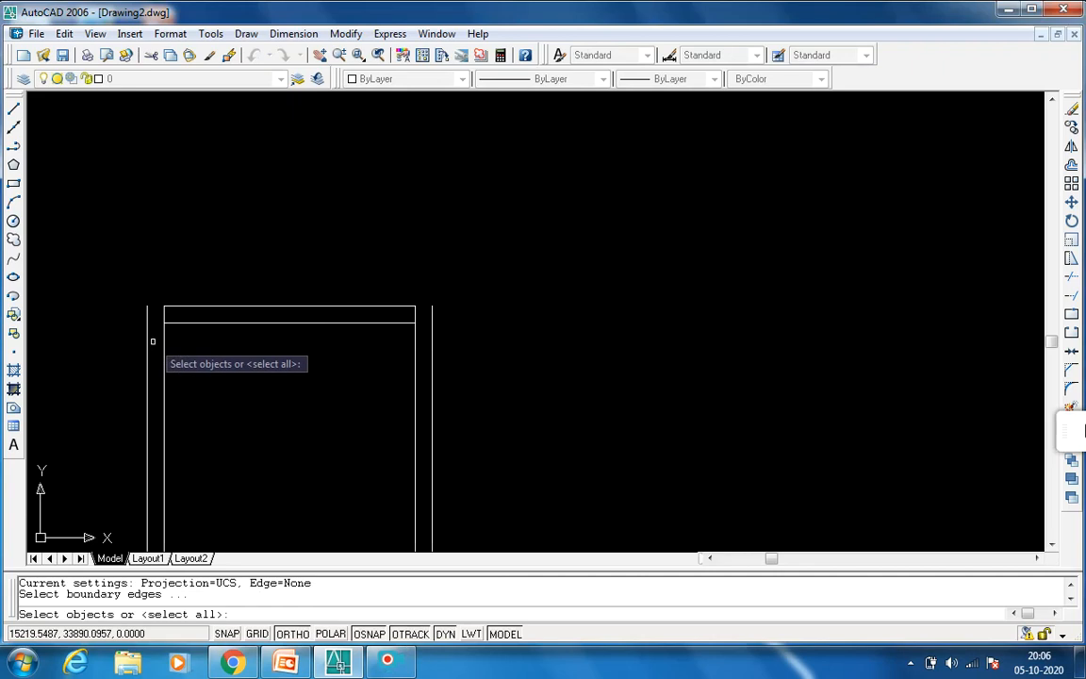
click(146, 344)
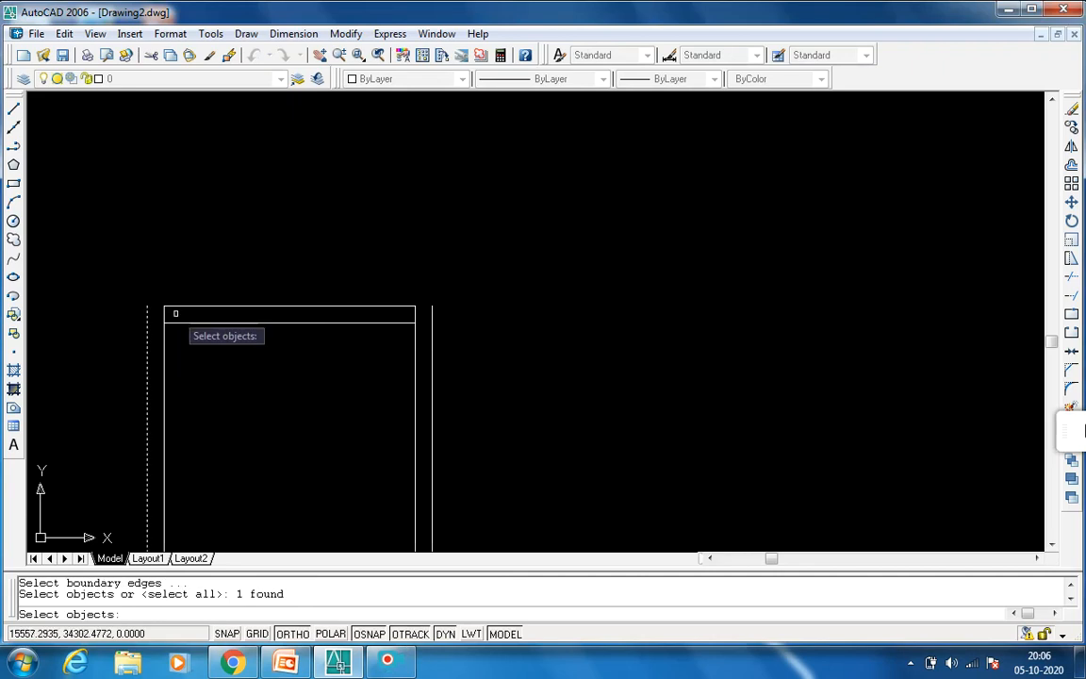
click(430, 427)
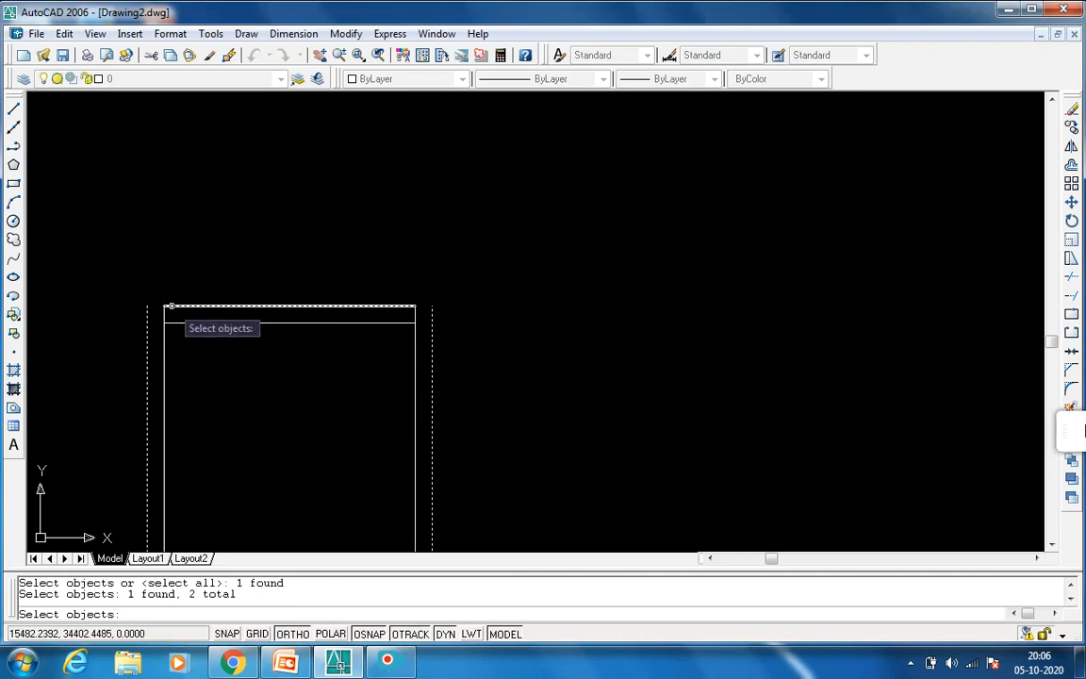
click(167, 308)
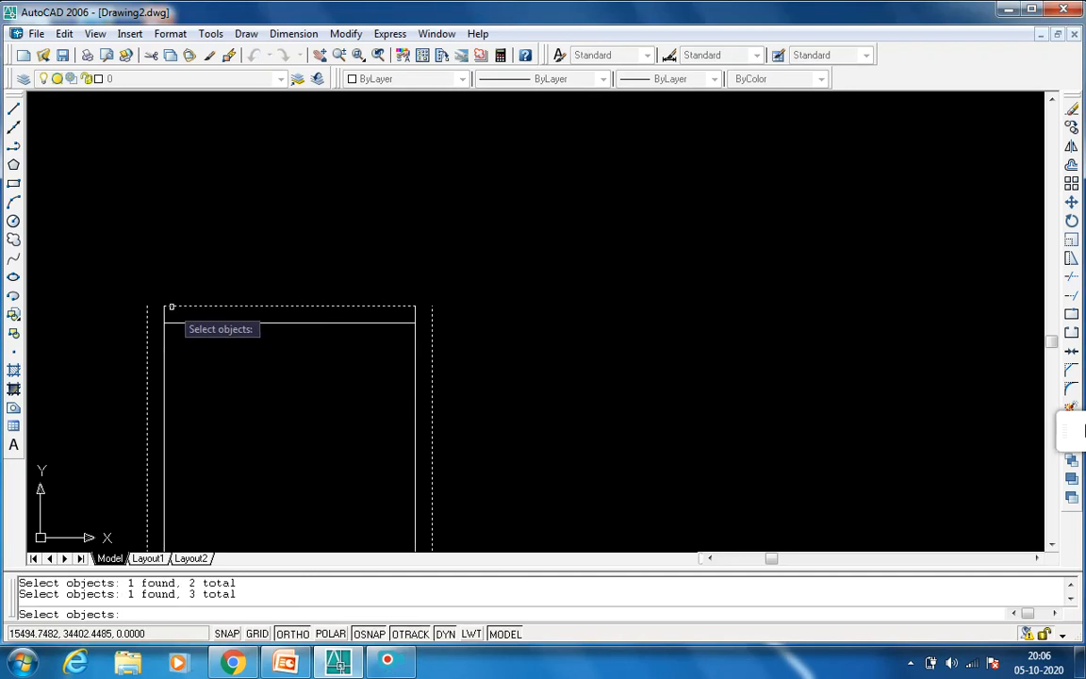
key(Escape)
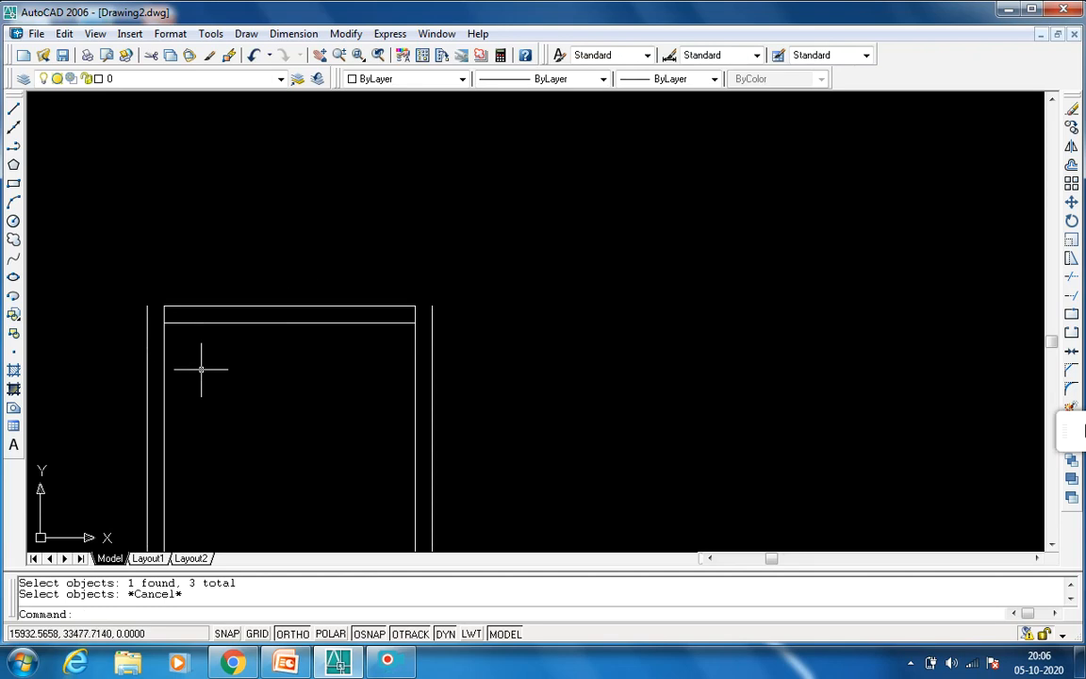
- Extend both ends of the outer top wall line to the outer left and right wall lines
text(tr)
key(Return)
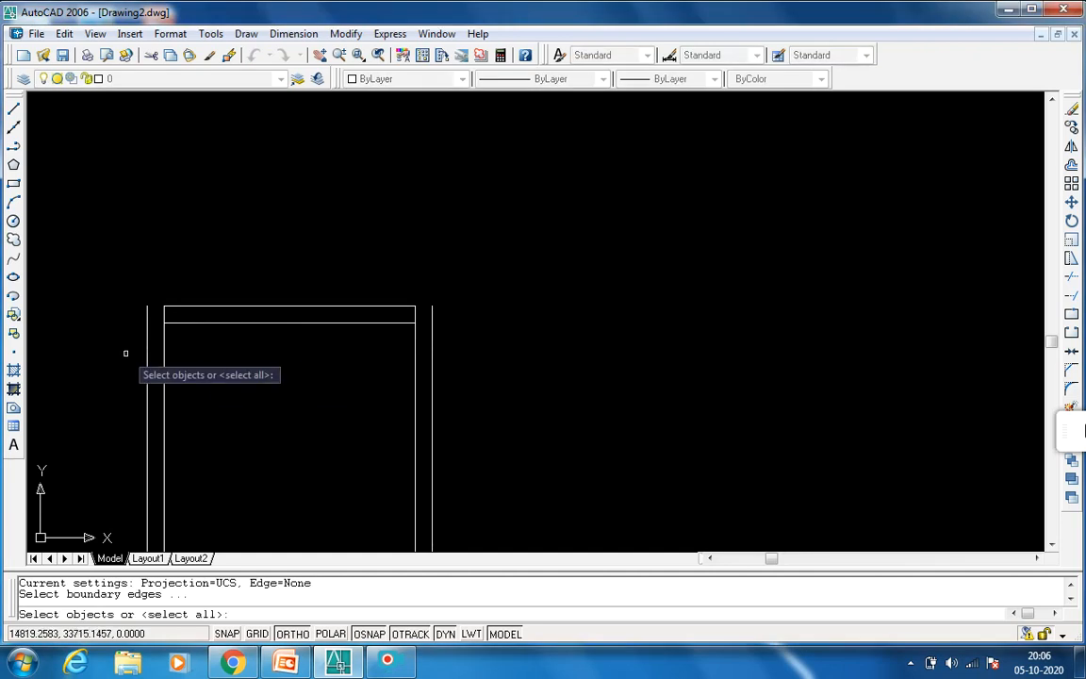
click(147, 355)
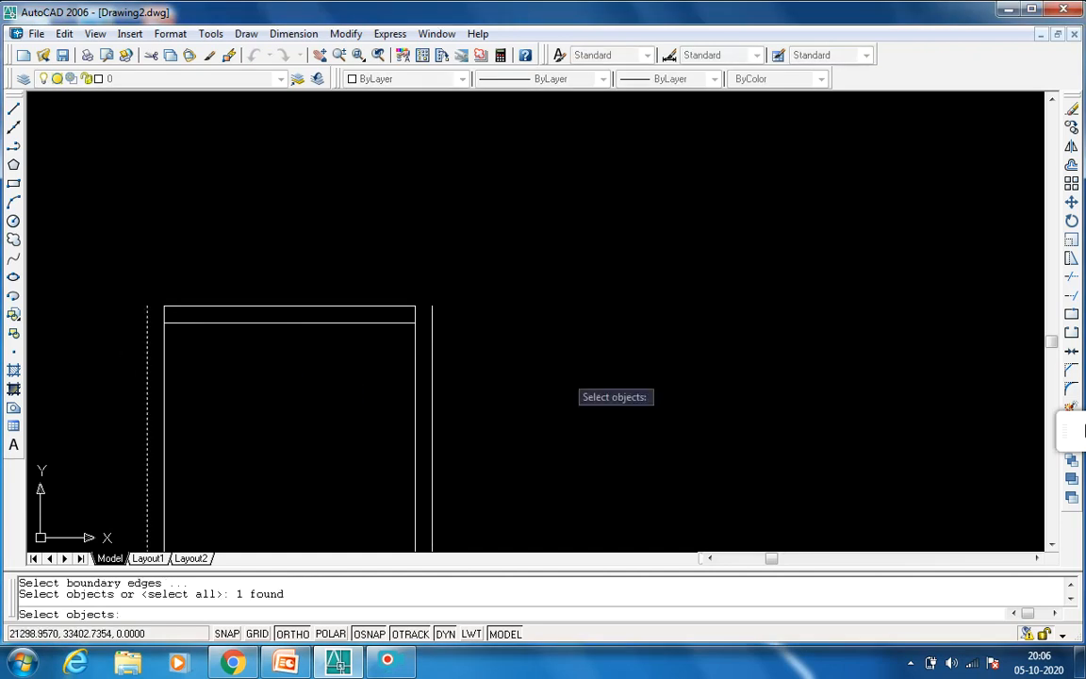
click(433, 421)
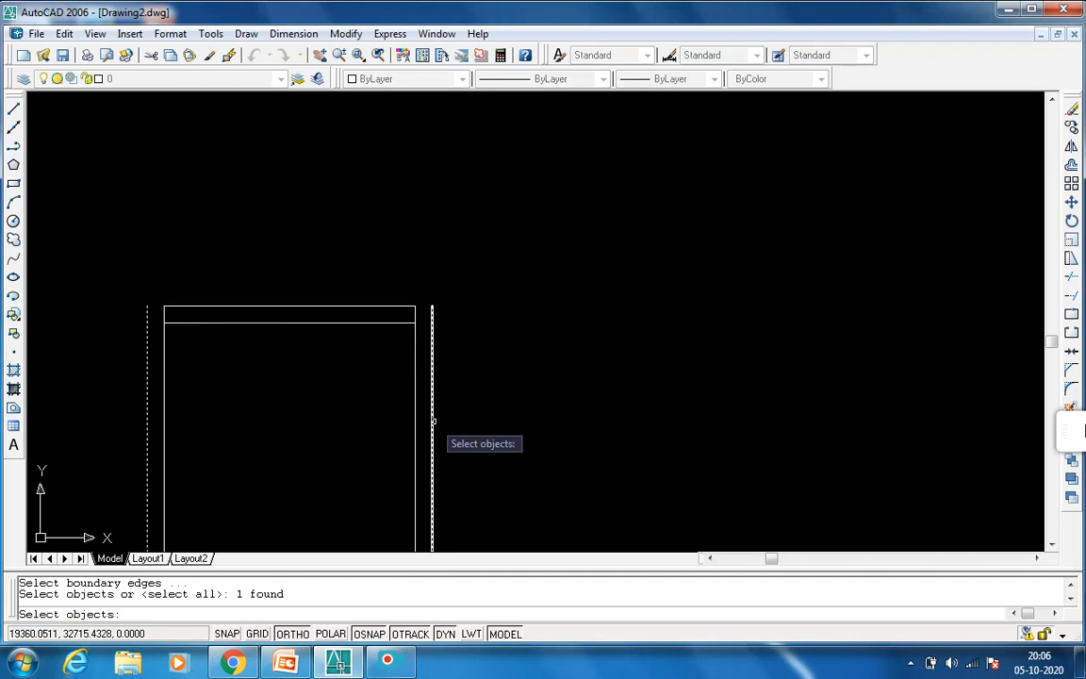
key(Return)
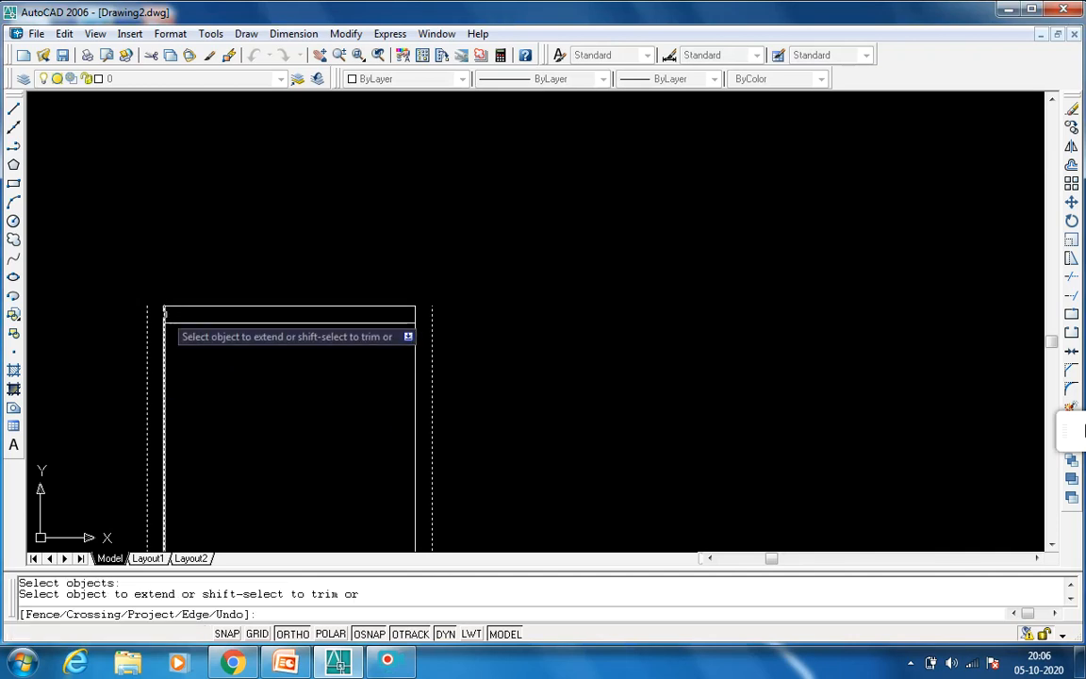
click(170, 308)
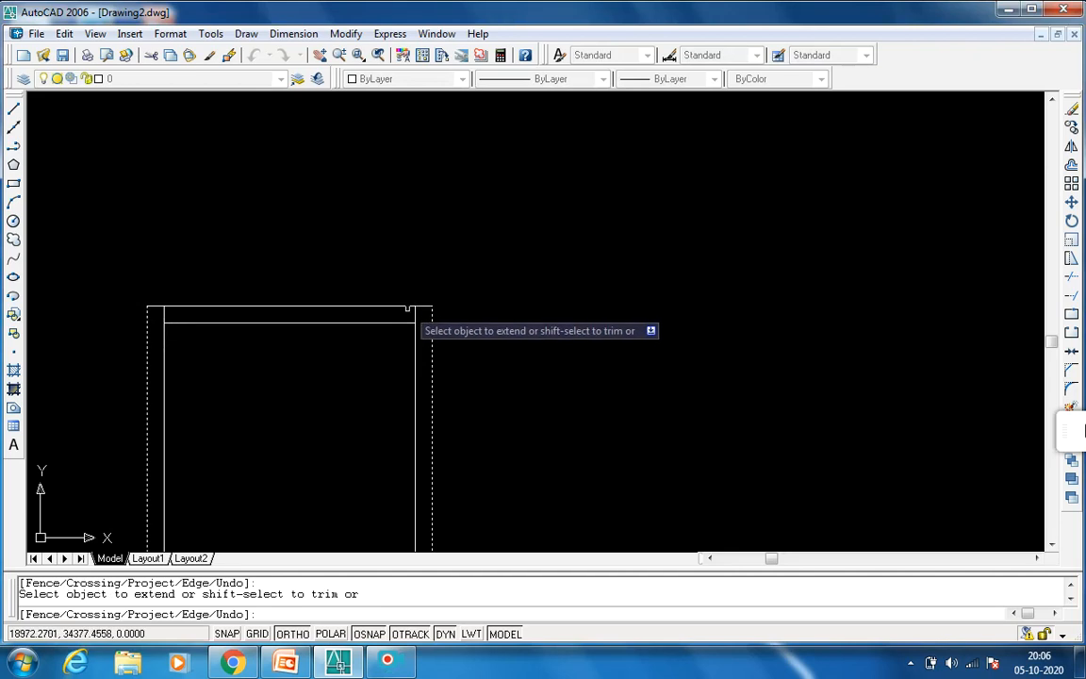
- Extend both ends of the outer bottom wall line to the outer side wall lines and end the Extend command
scroll(408, 309, down, 4)
scroll(339, 466, up, 2)
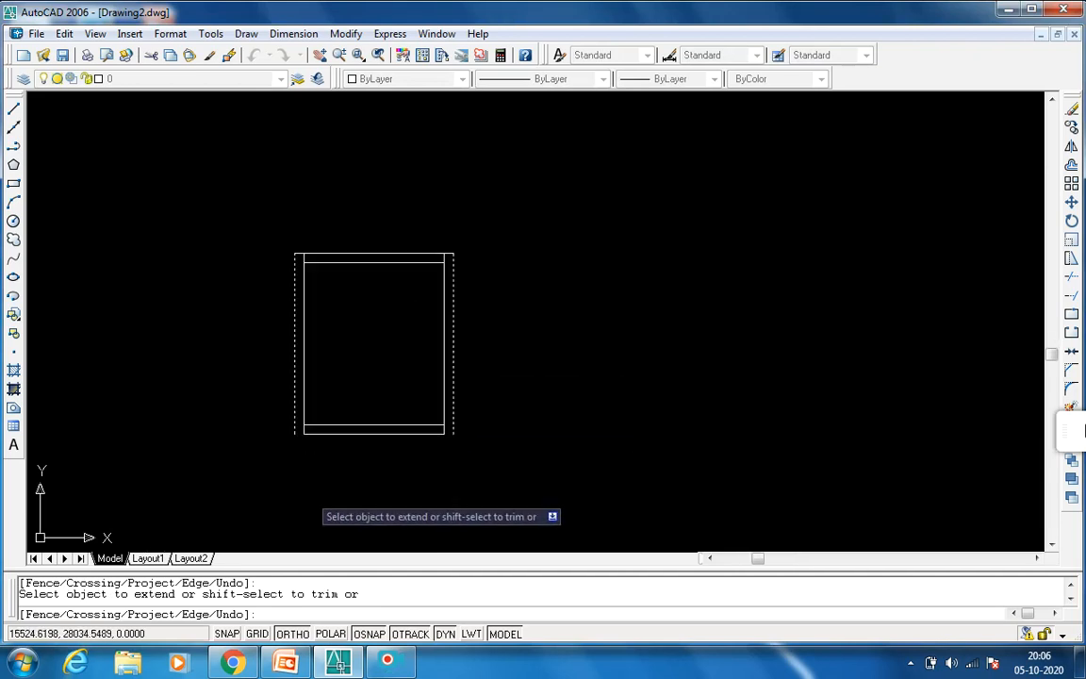
scroll(322, 468, up, 2)
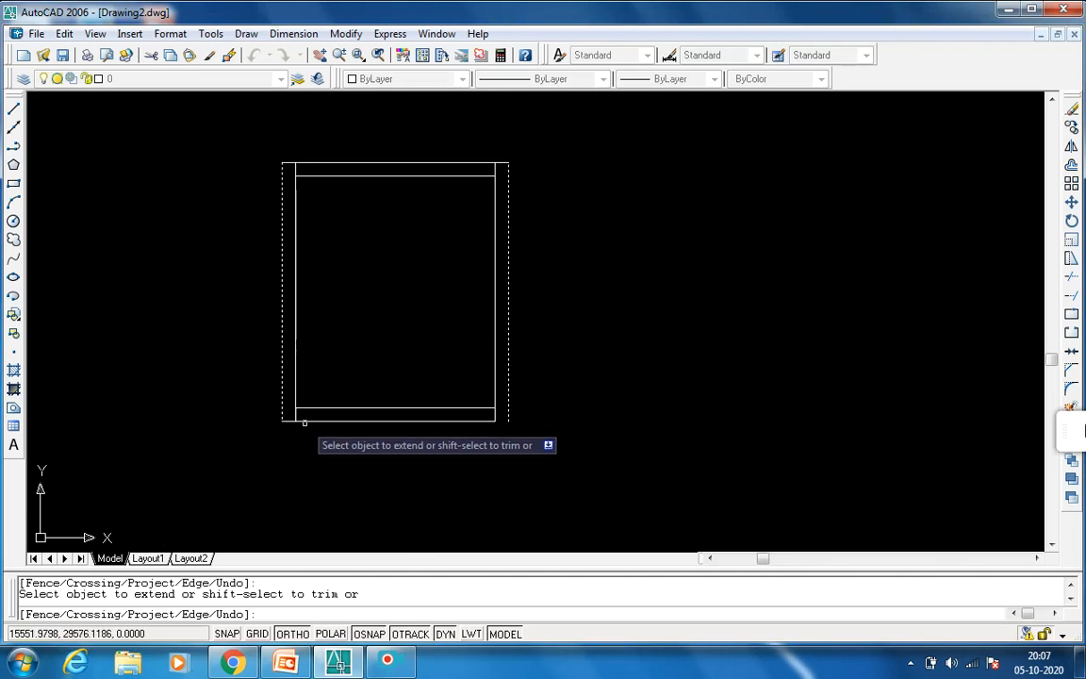
scroll(525, 420, up, 2)
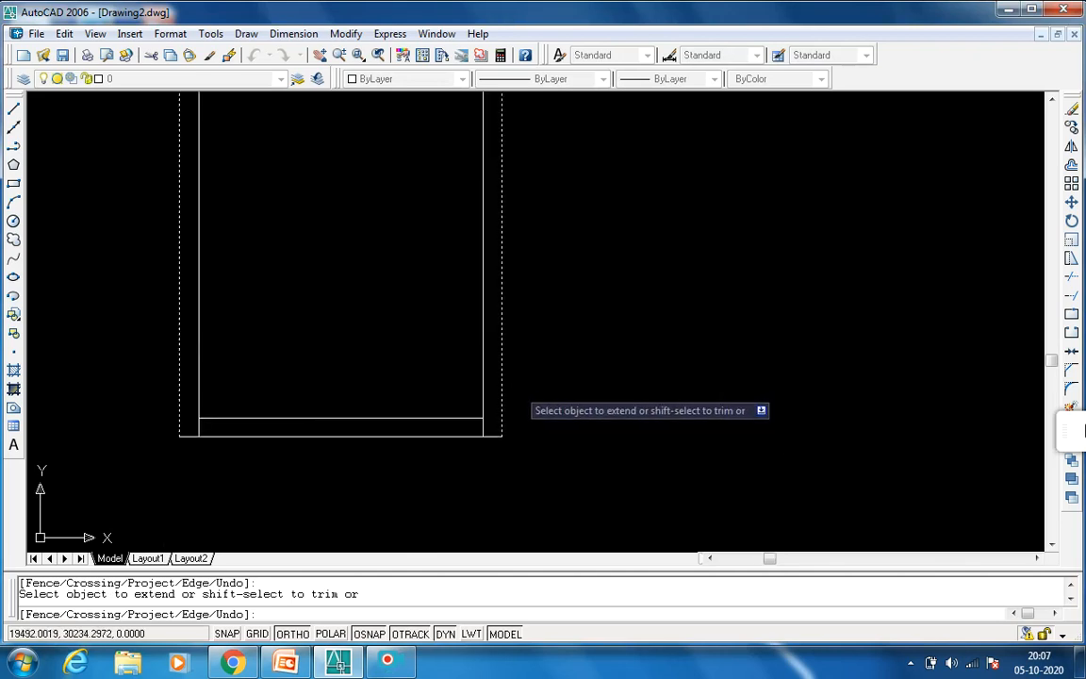
scroll(409, 302, down, 3)
scroll(394, 277, up, 2)
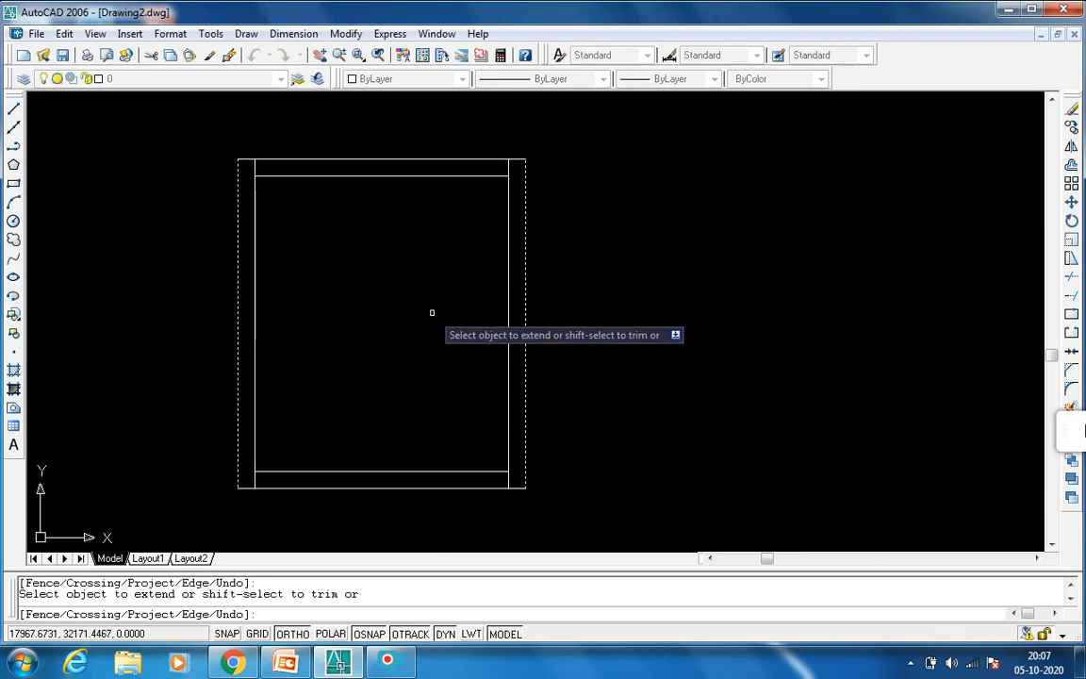
key(Escape)
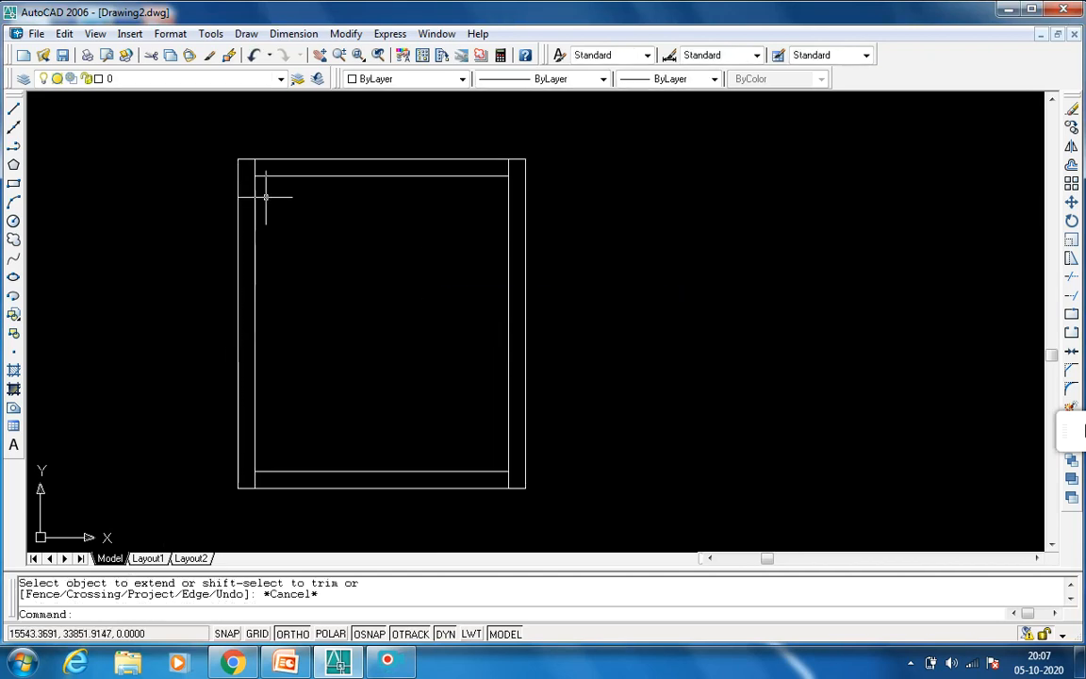
- Using the four inner room lines as cutting edges, trim the inner side lines above the inner top wall line at both corners
scroll(256, 192, up, 2)
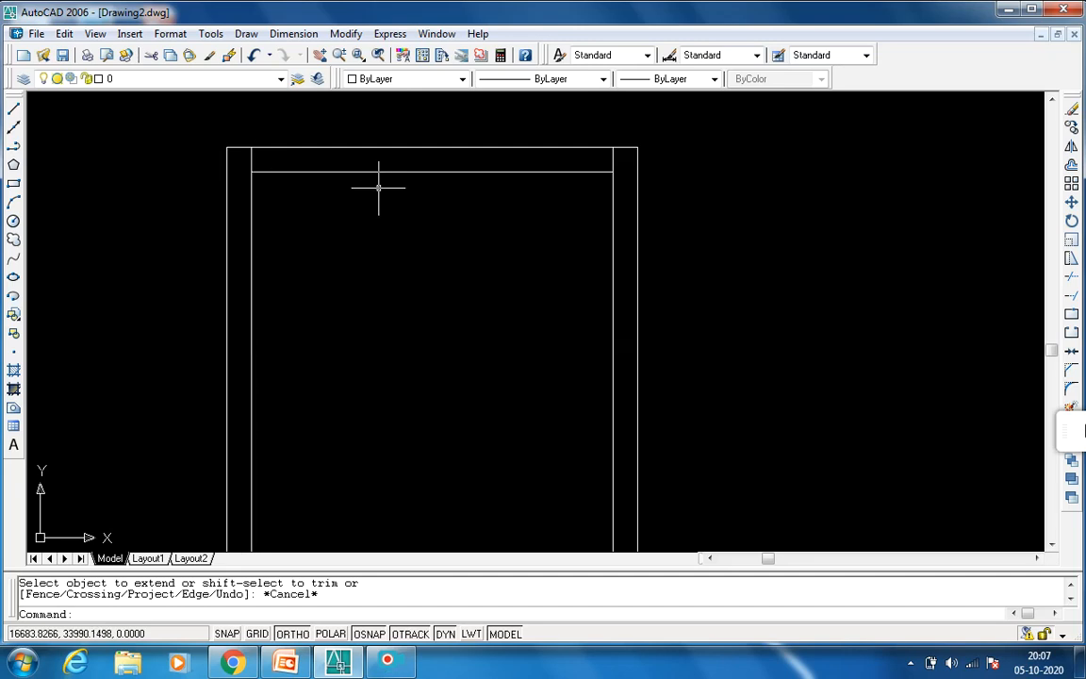
text(tr)
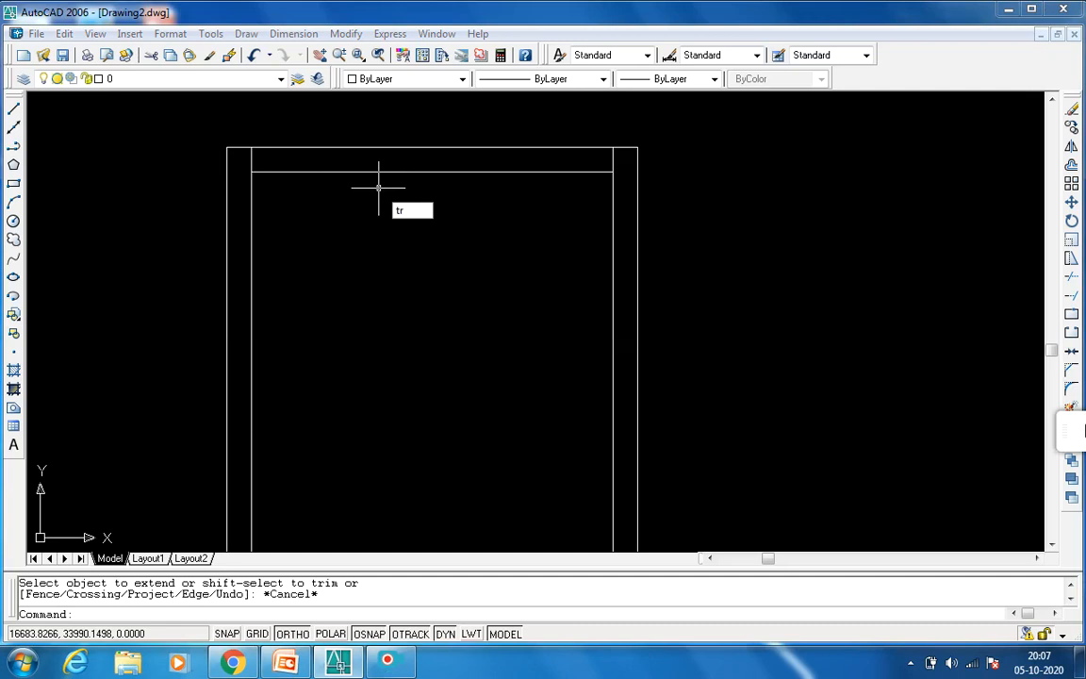
key(Return)
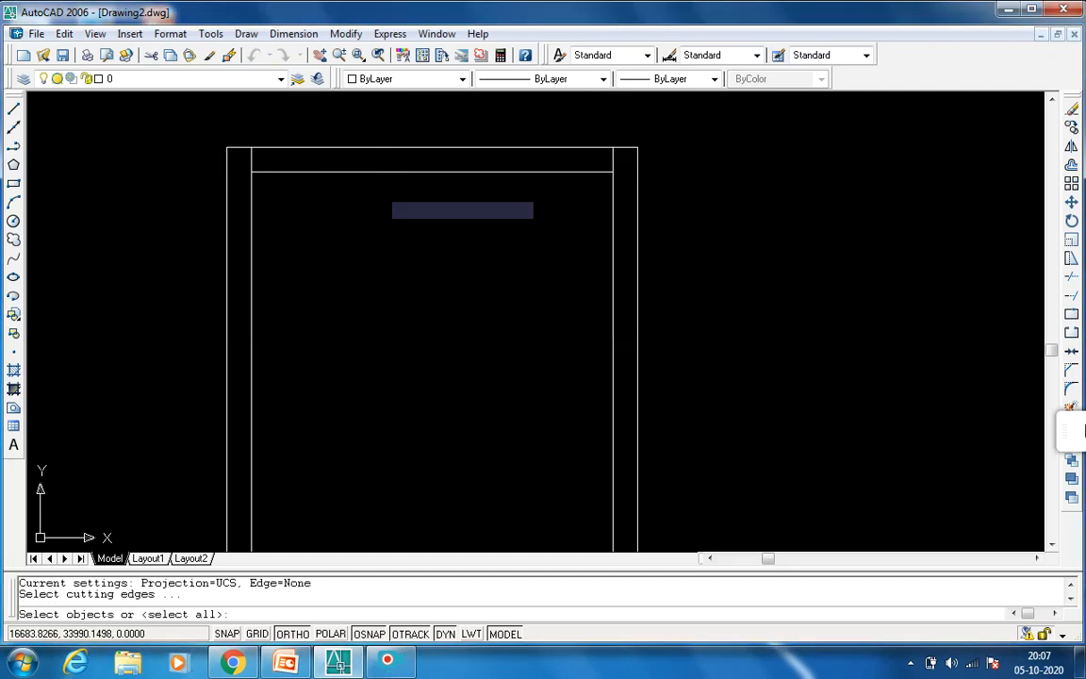
click(251, 234)
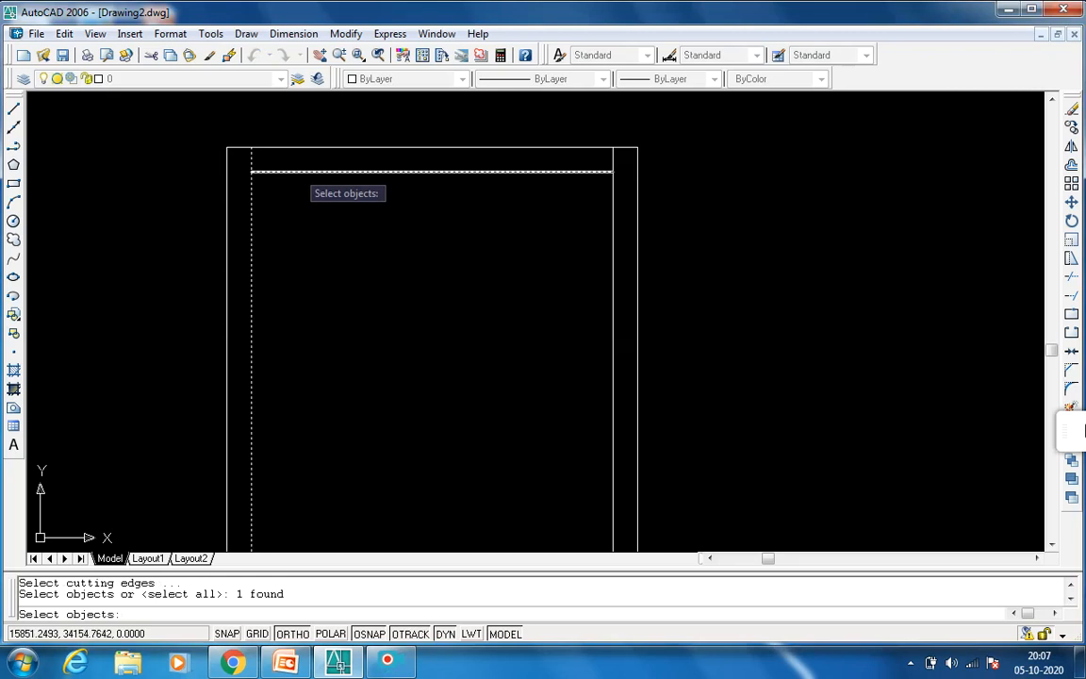
click(296, 180)
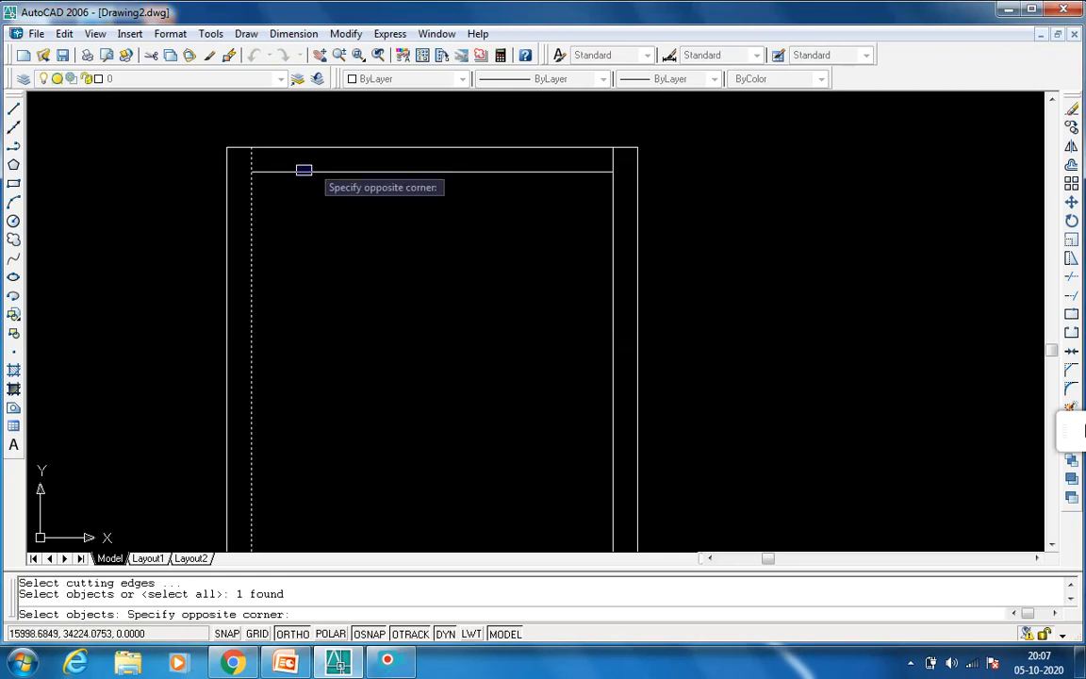
click(334, 174)
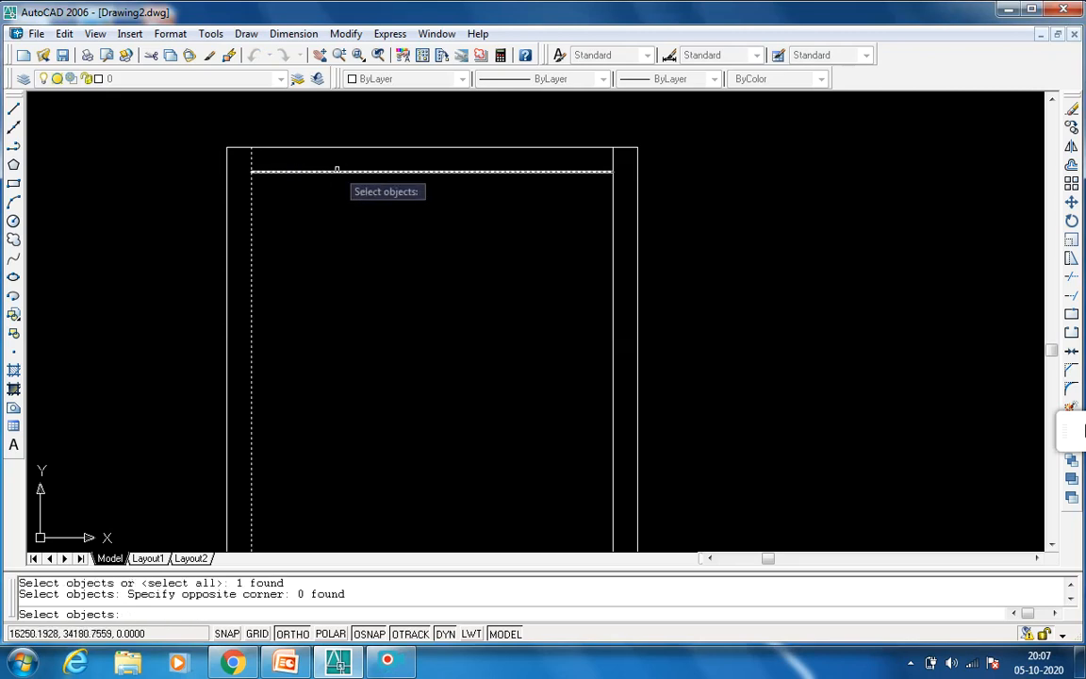
click(341, 172)
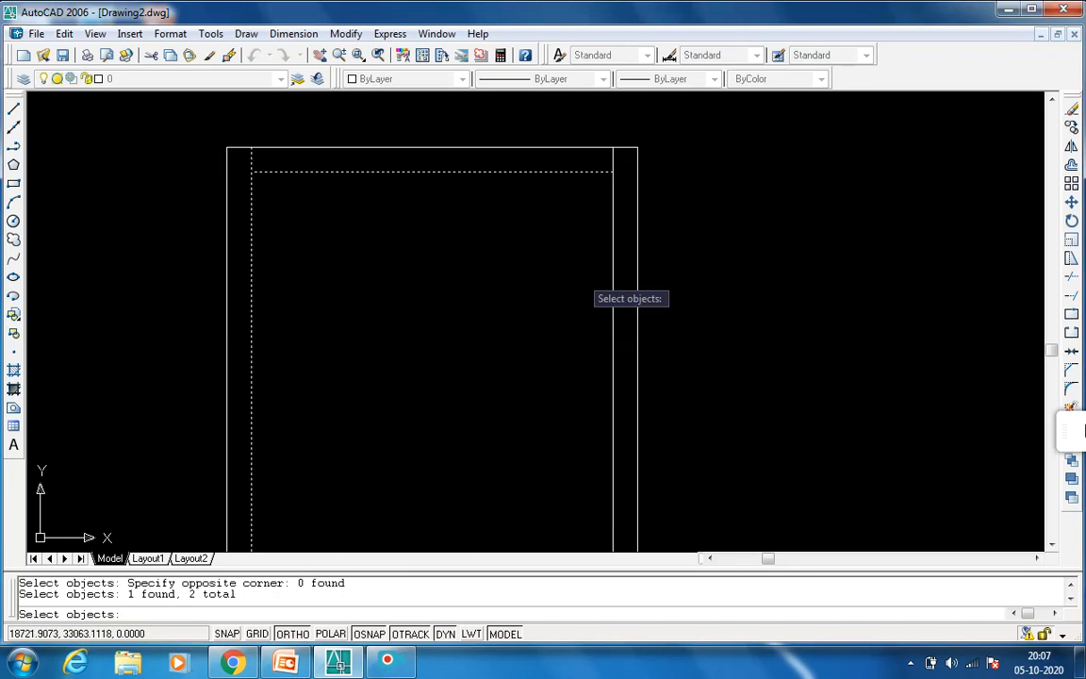
click(615, 328)
click(608, 337)
scroll(608, 337, down, 3)
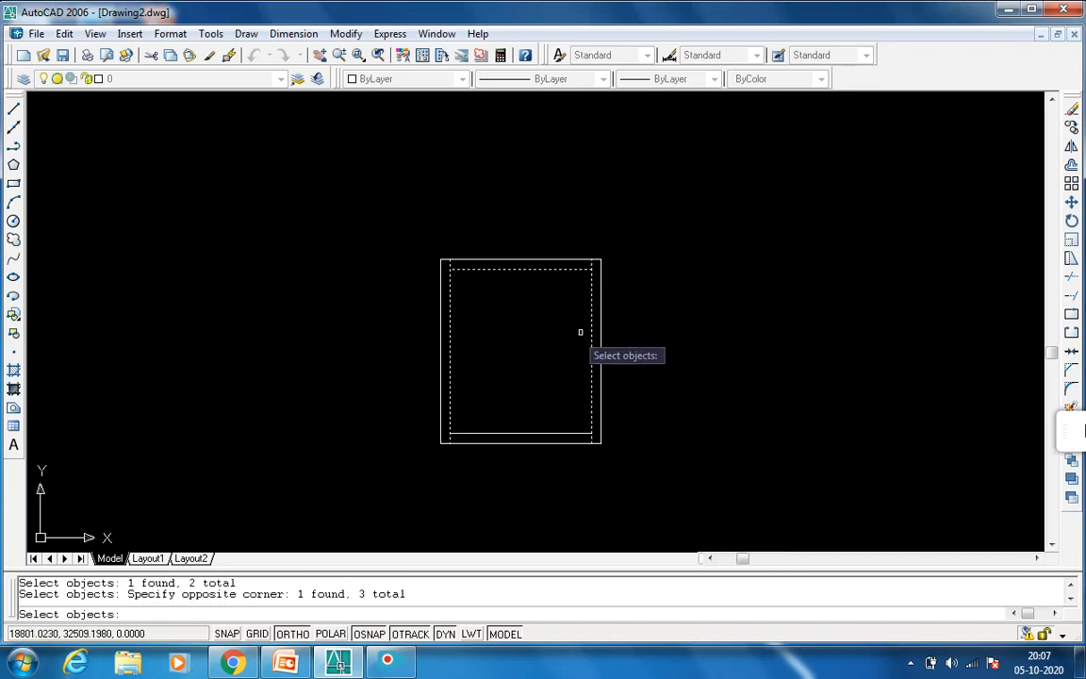
scroll(520, 467, up, 1)
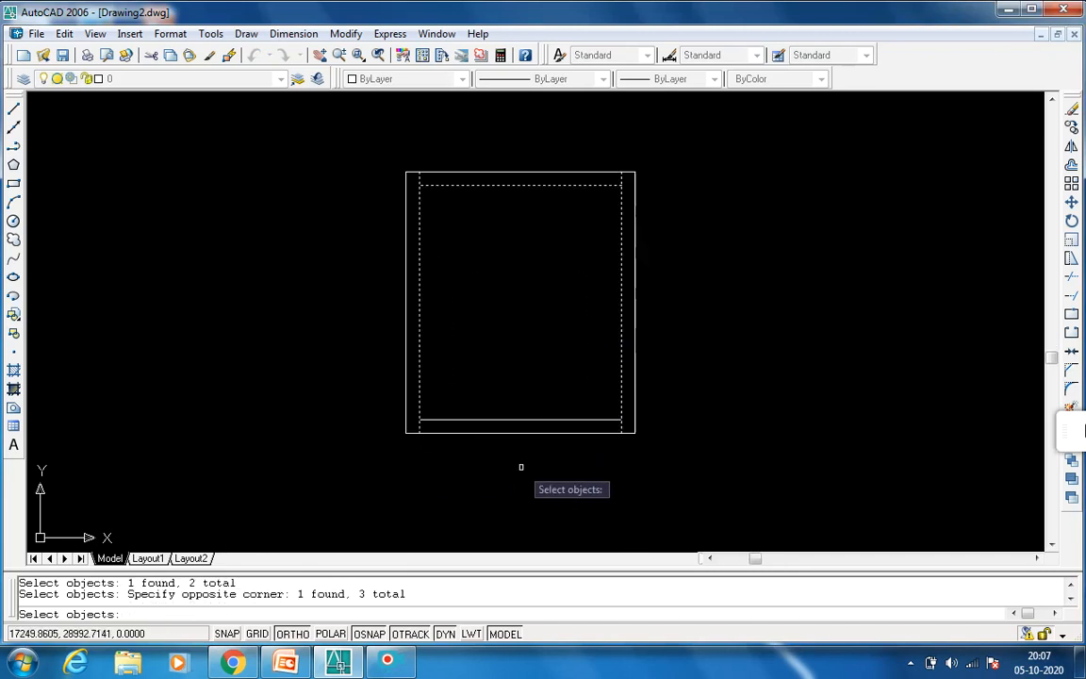
click(520, 419)
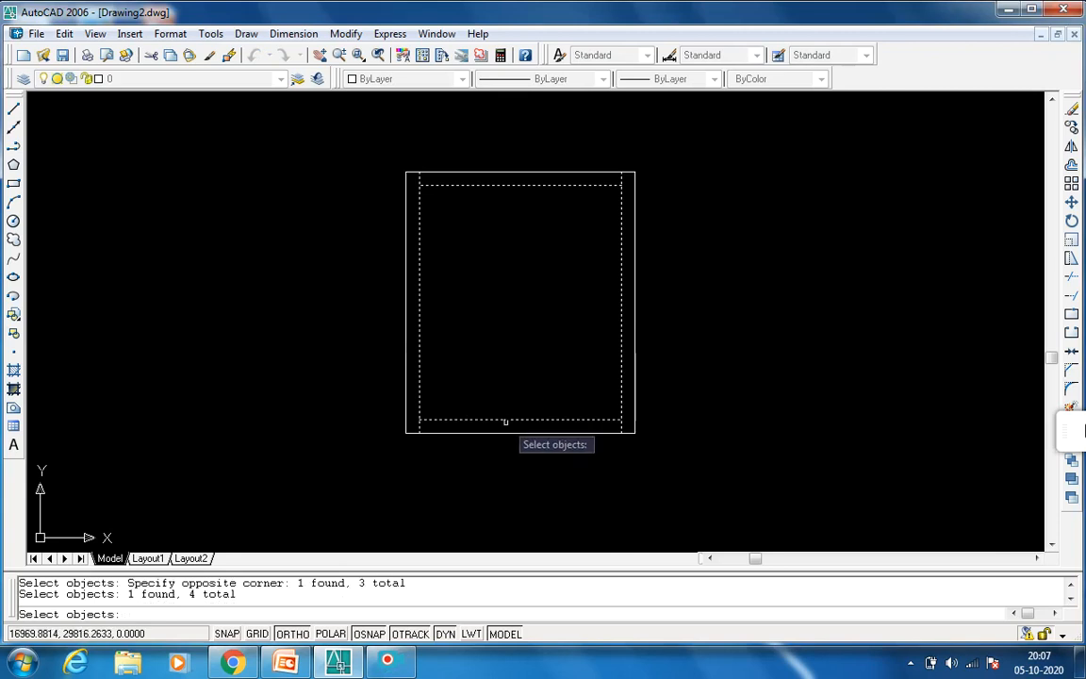
key(Return)
scroll(415, 188, up, 2)
scroll(448, 268, up, 2)
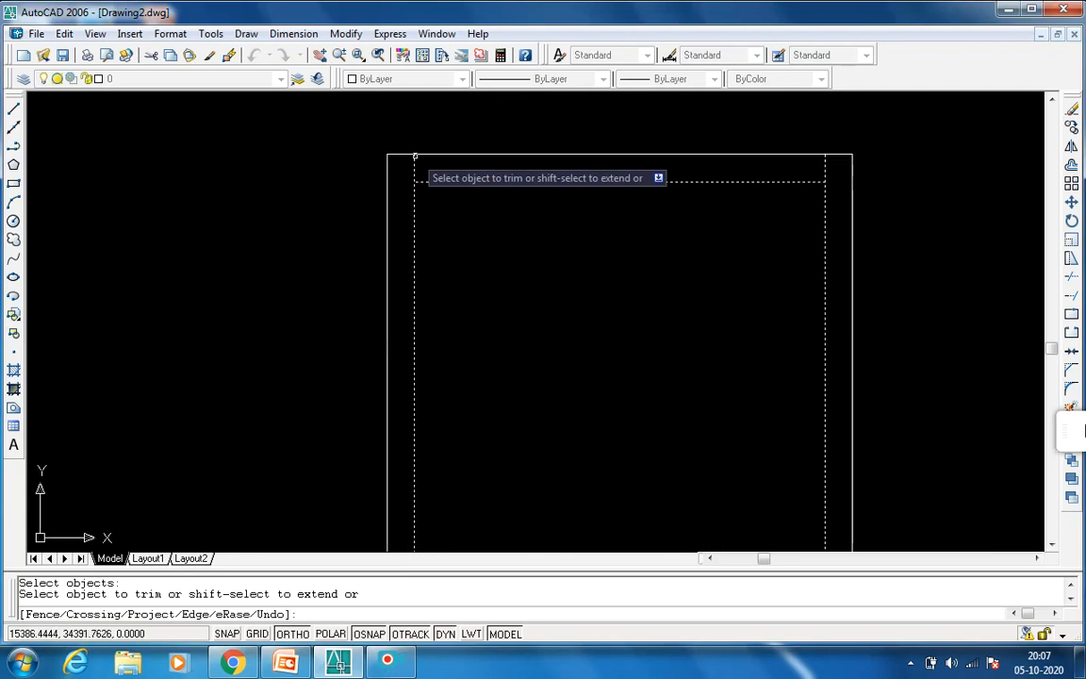
click(416, 162)
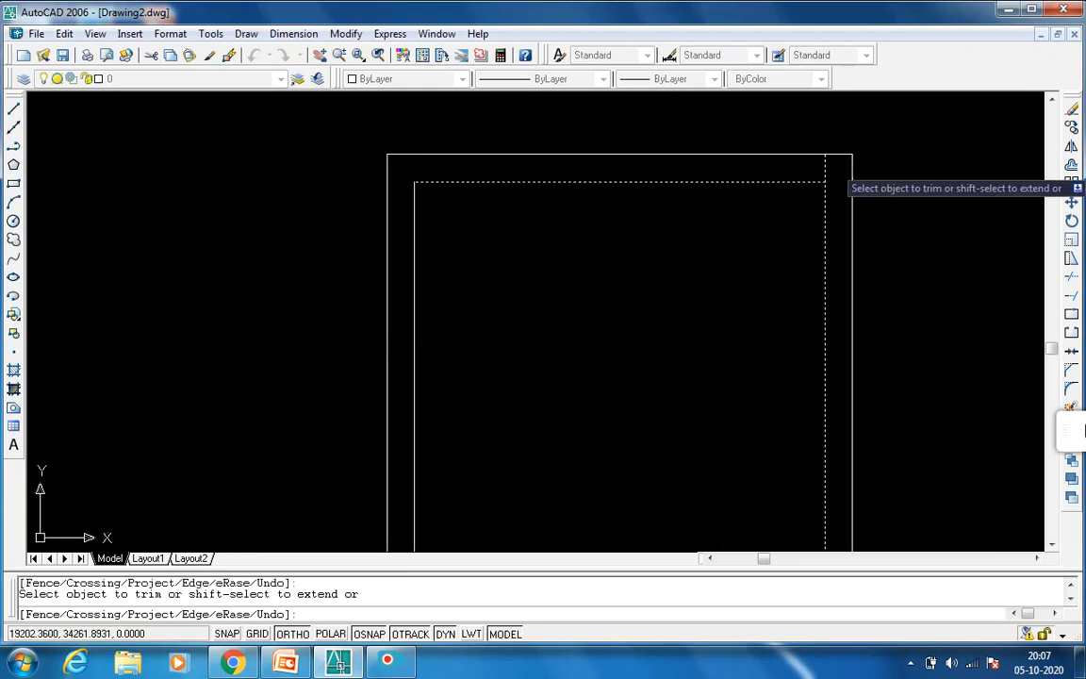
click(825, 169)
- Trim the inner side lines below the inner bottom wall line at both corners and end the Trim command
scroll(705, 257, down, 2)
scroll(589, 401, up, 2)
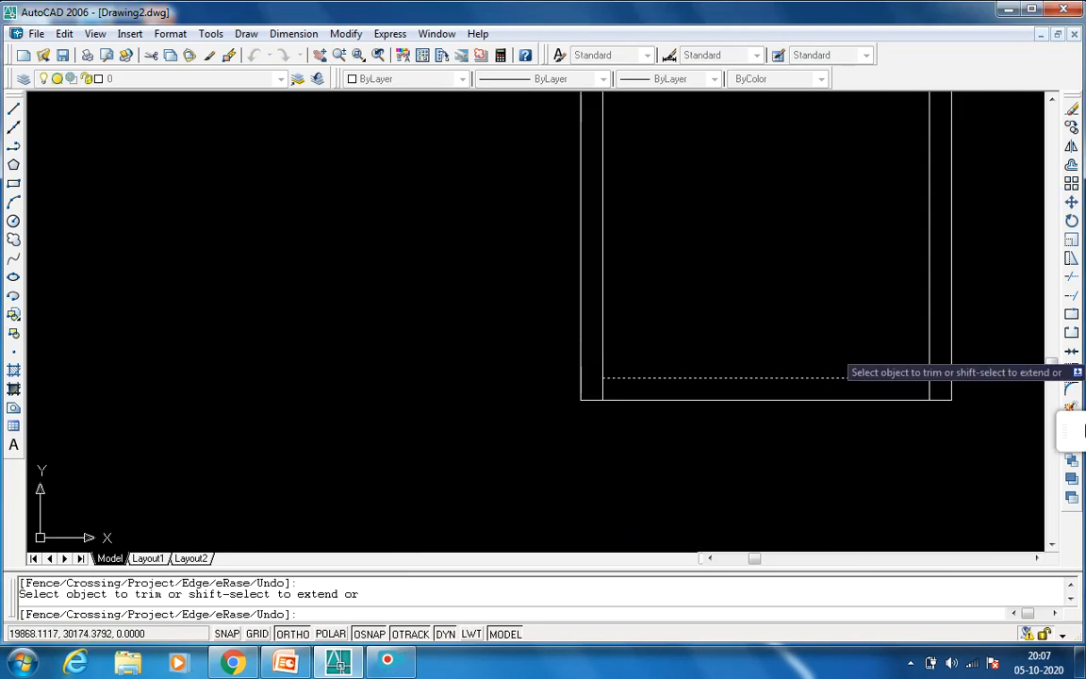
click(929, 390)
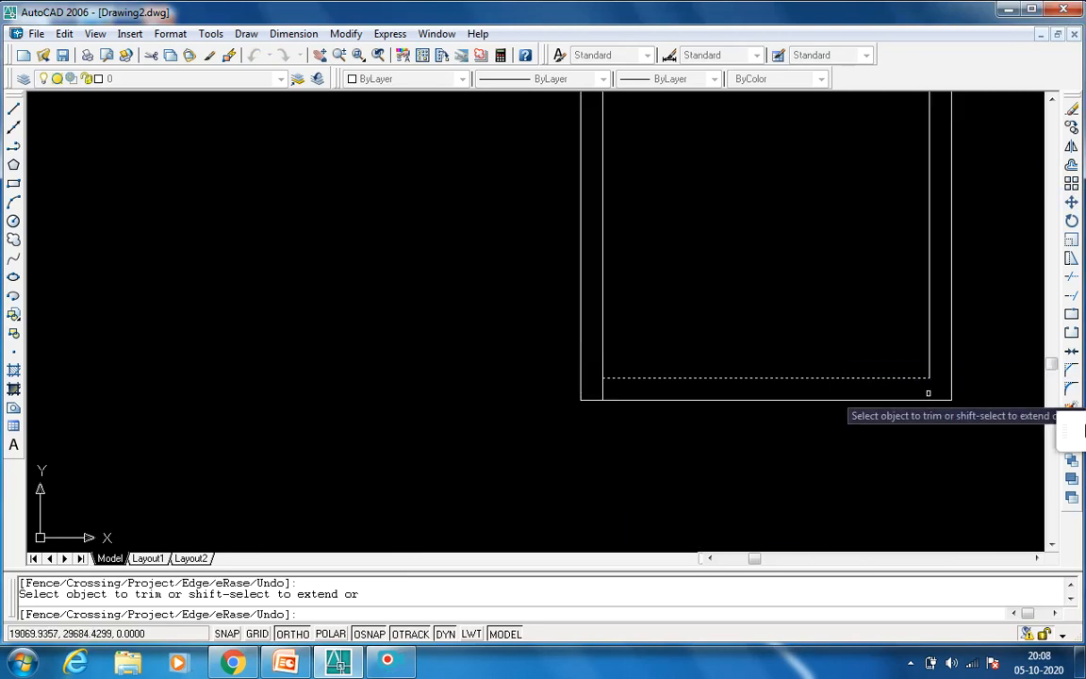
click(602, 390)
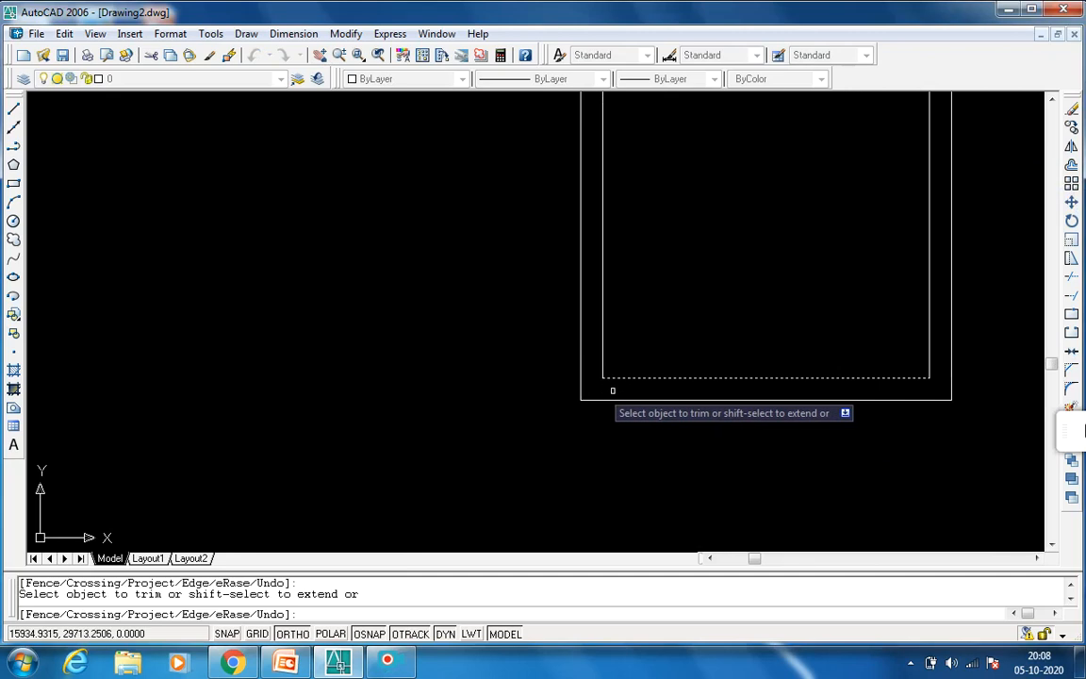
scroll(644, 303, down, 3)
scroll(700, 248, up, 2)
scroll(671, 171, up, 1)
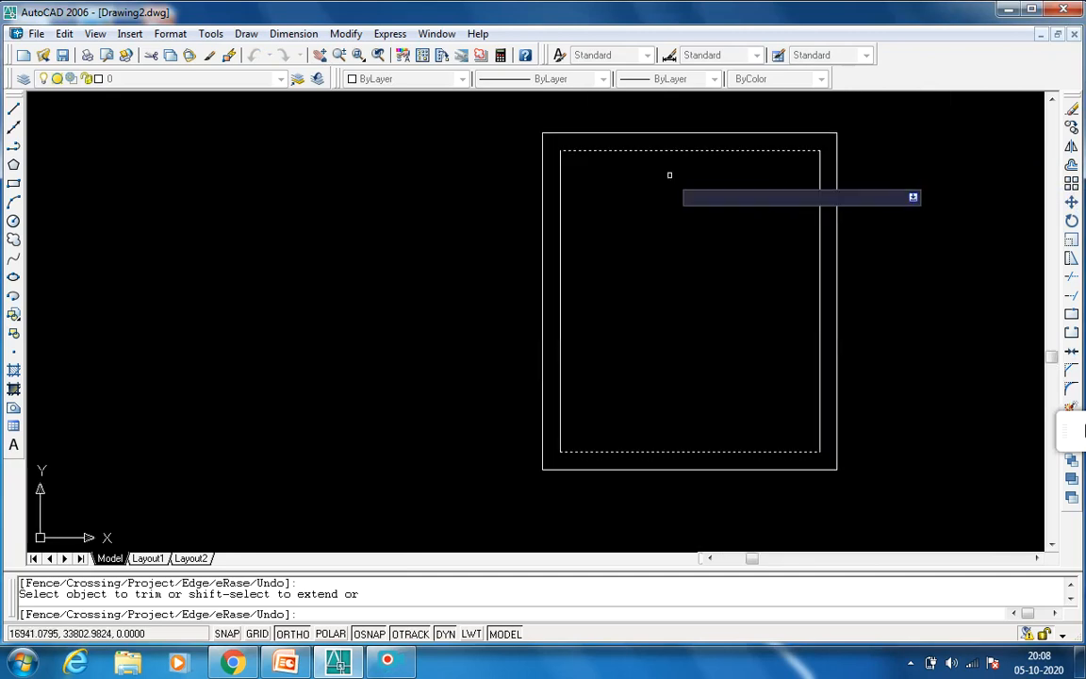
key(Escape)
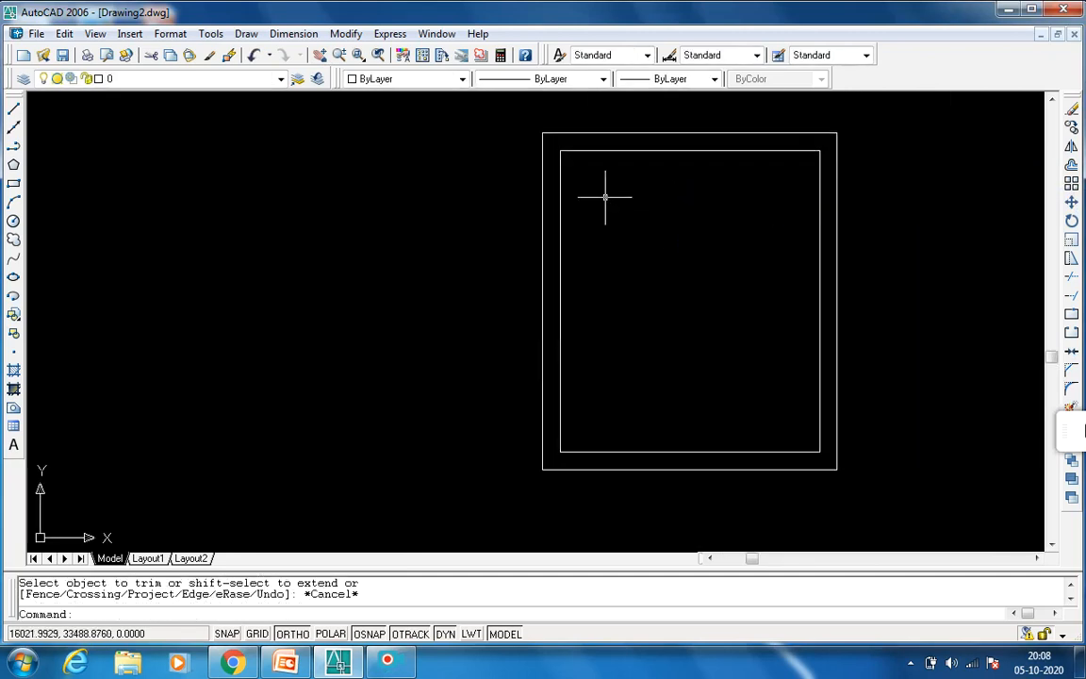
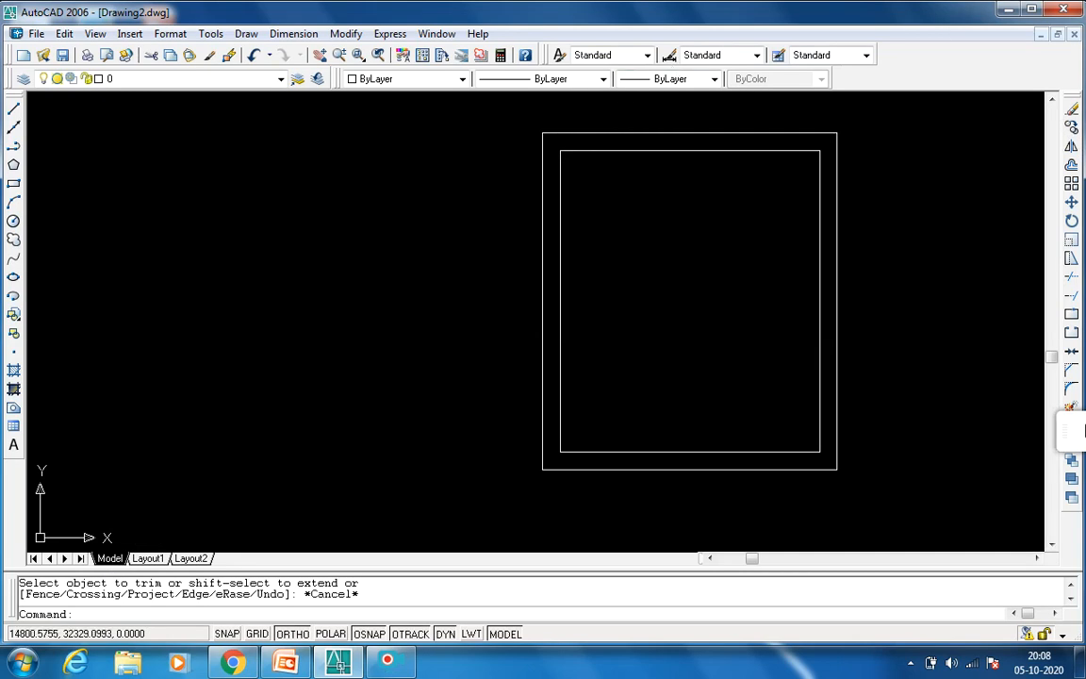
- Switch to PowerPoint to check door D1's position in the bedroom plan on slide 28, and return to AutoCAD
click(560, 310)
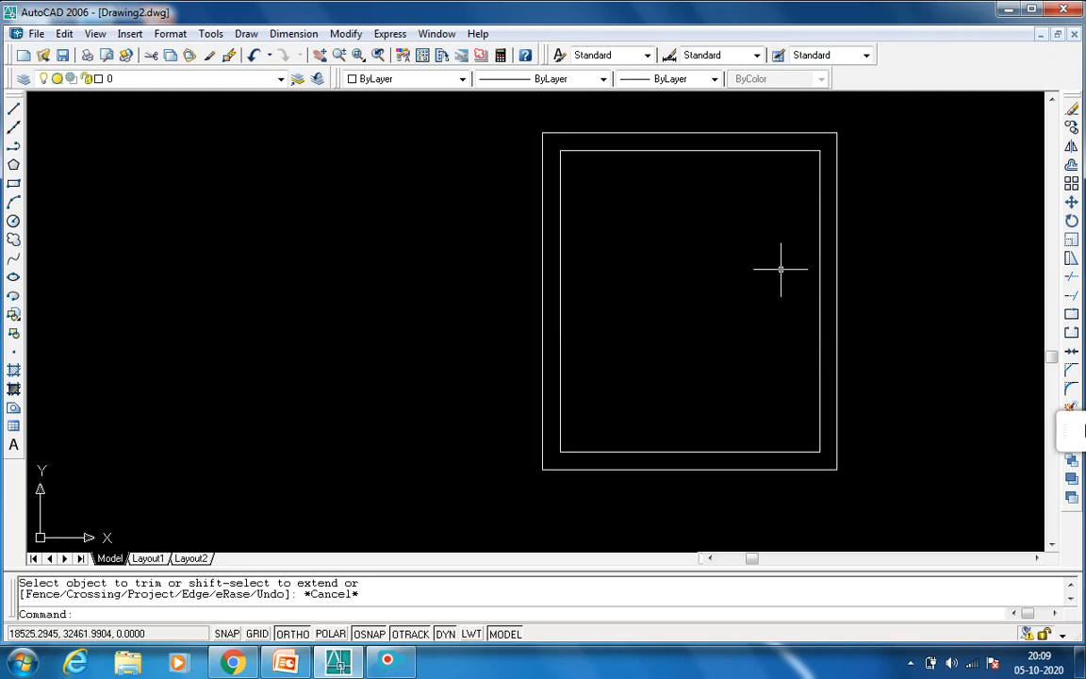
click(544, 383)
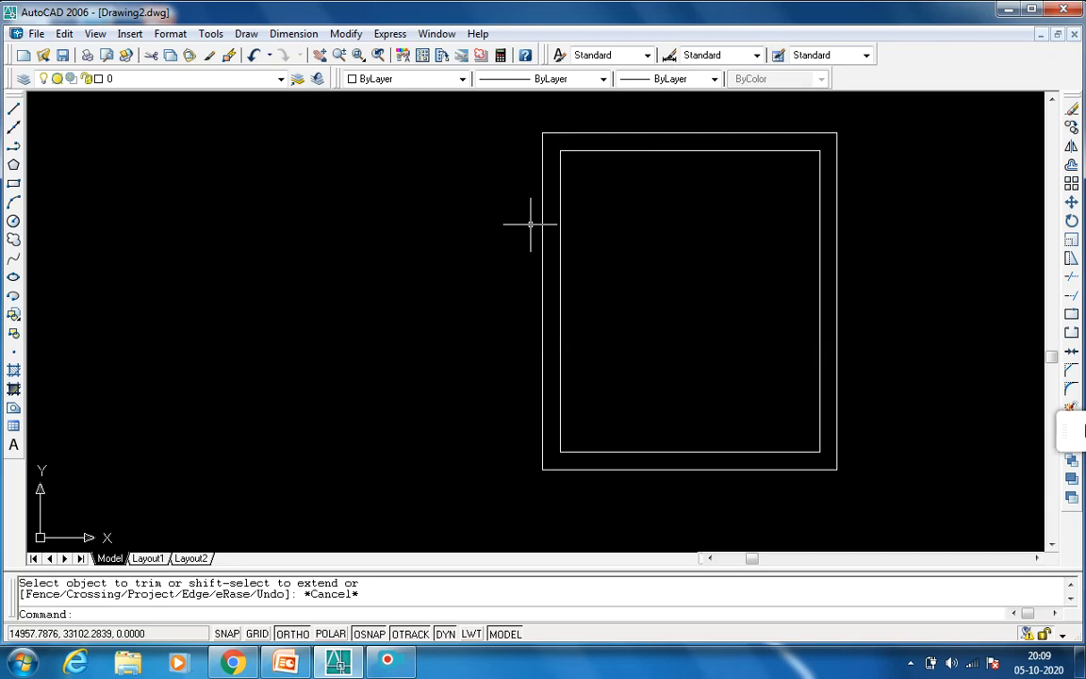
click(286, 664)
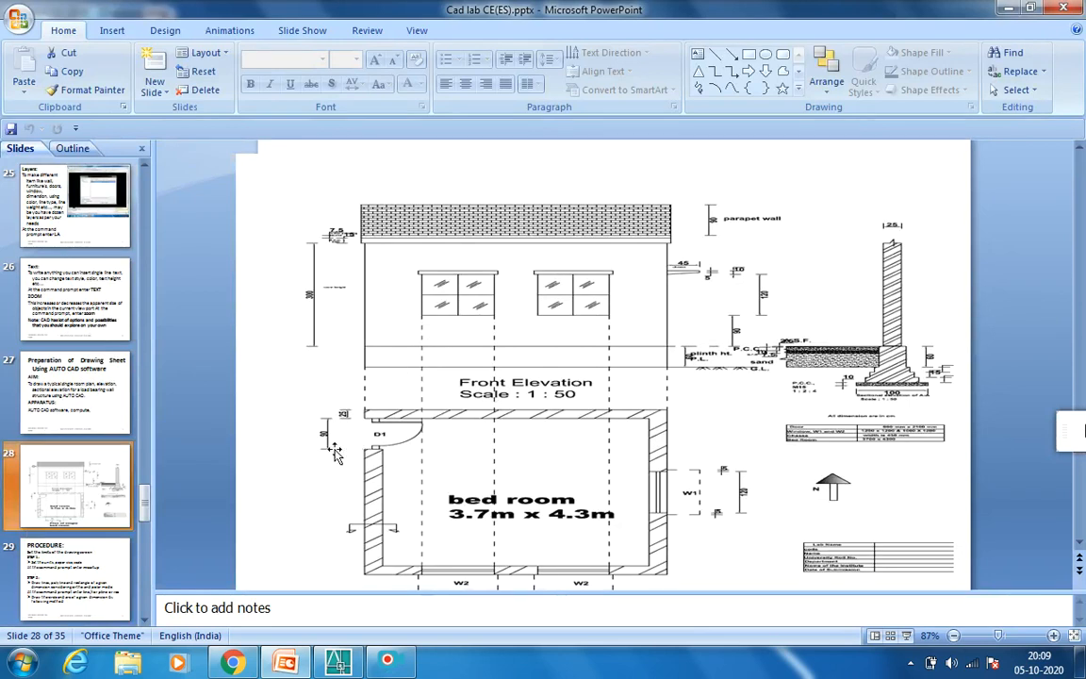
click(1011, 8)
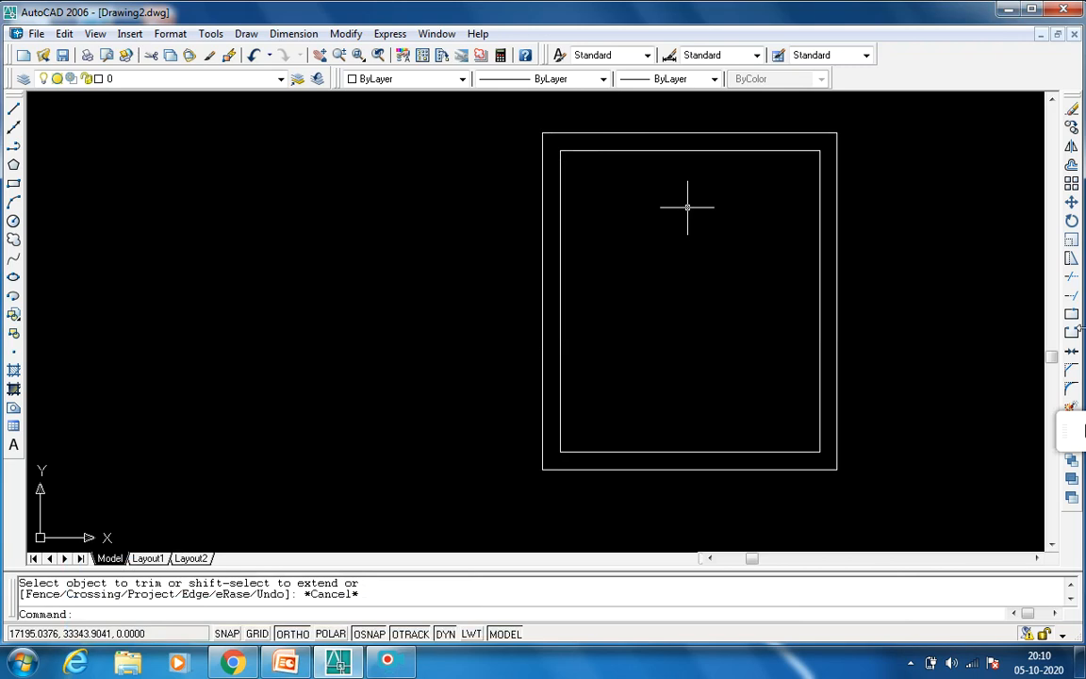
- Offset the inner top wall line 900 mm down into the room and end the Offset command
text(o)
key(Return)
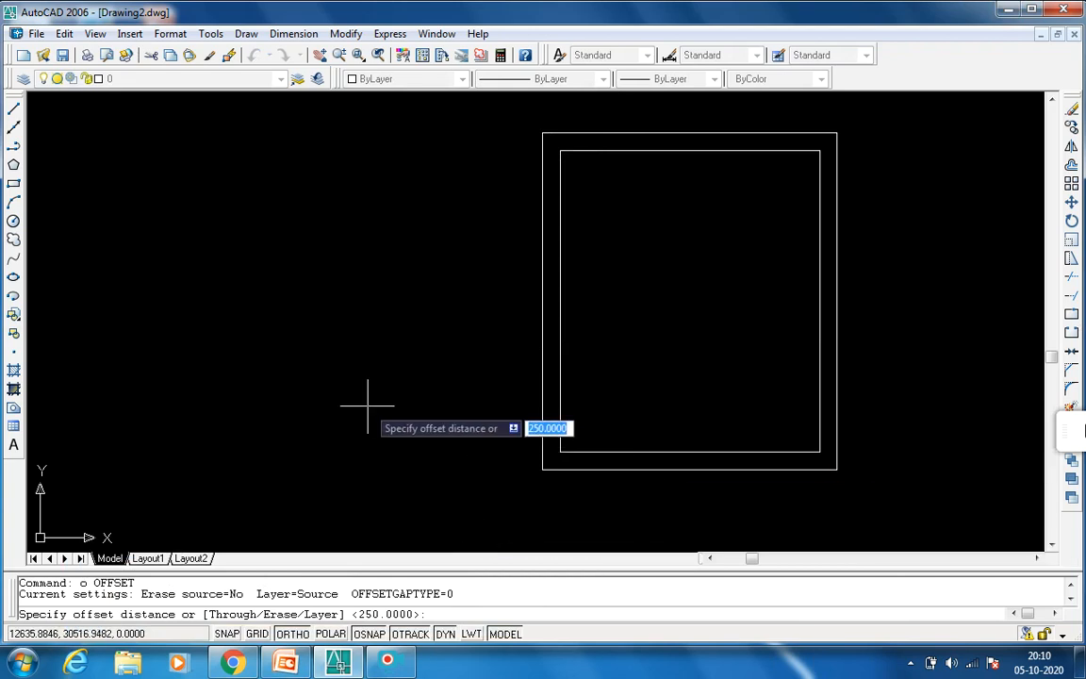
text(900)
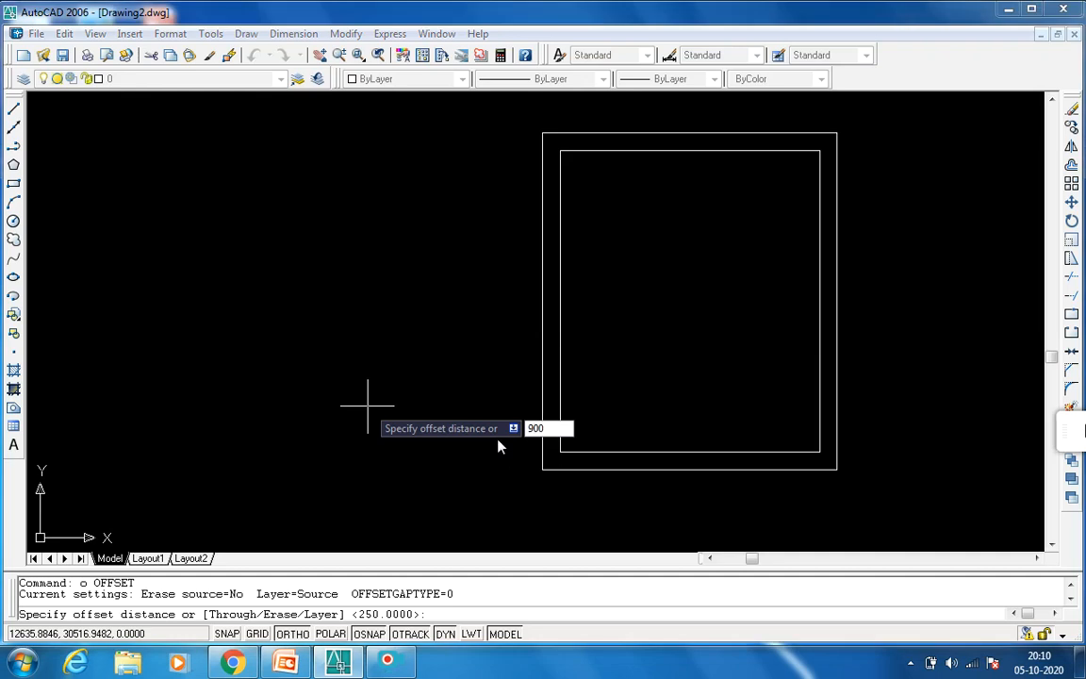
key(Return)
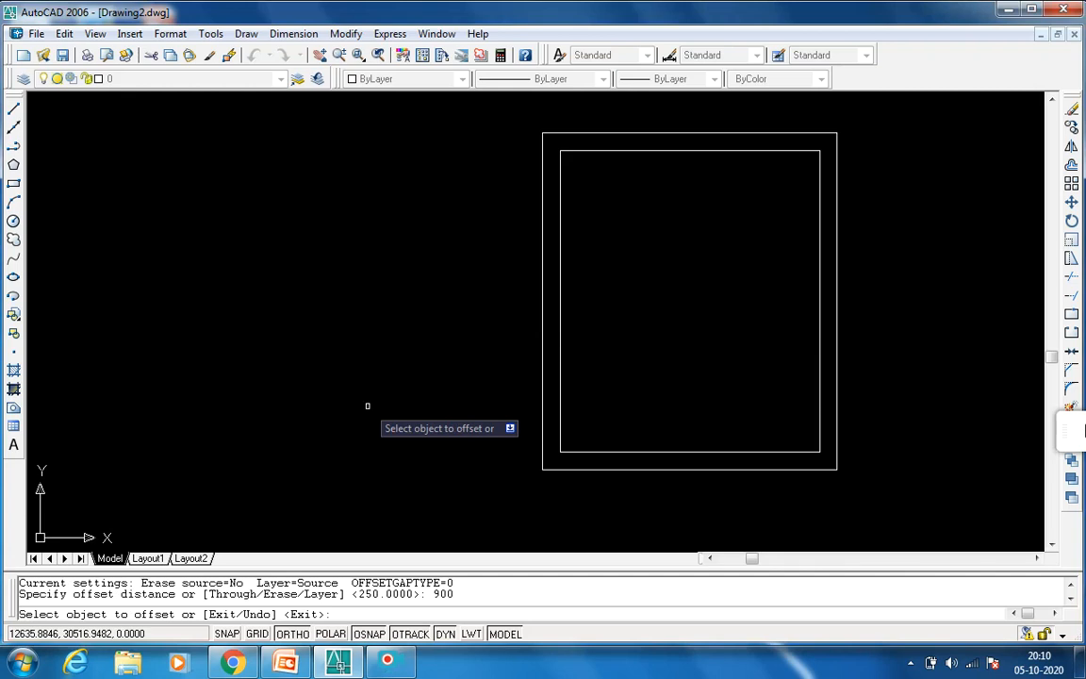
click(646, 151)
click(614, 197)
scroll(607, 218, up, 2)
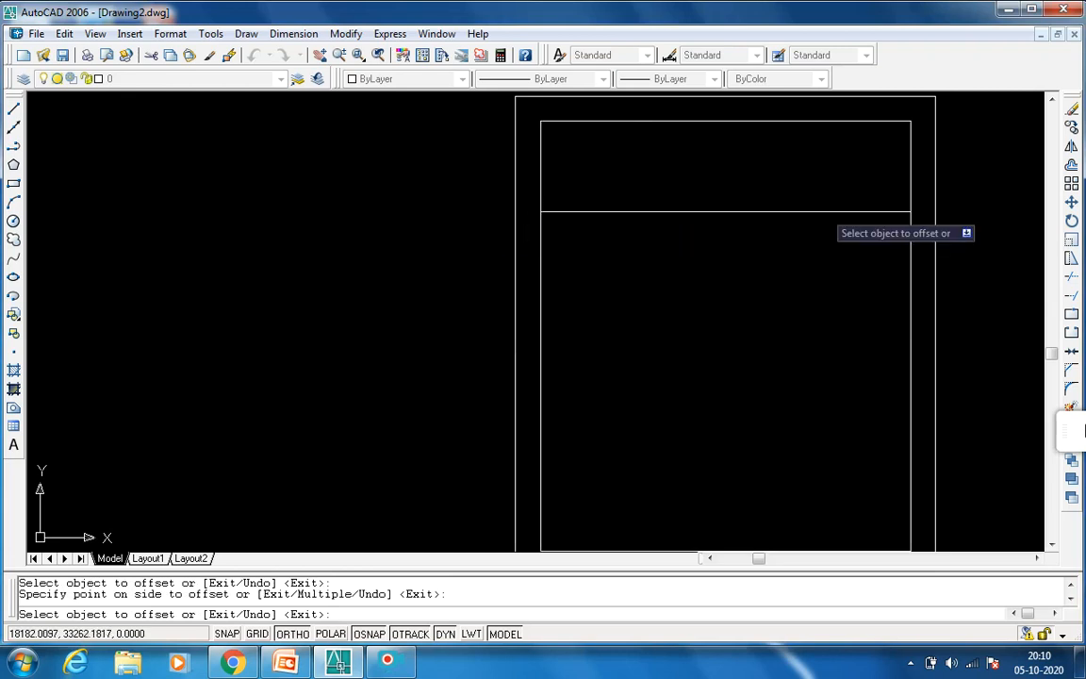
scroll(679, 241, down, 2)
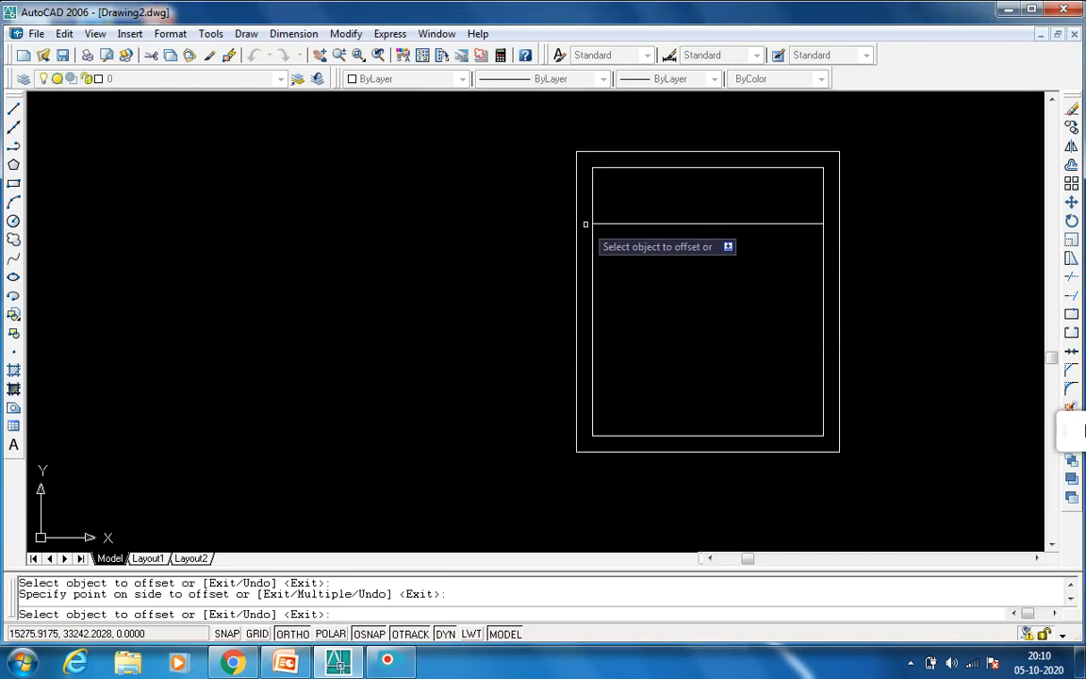
key(Escape)
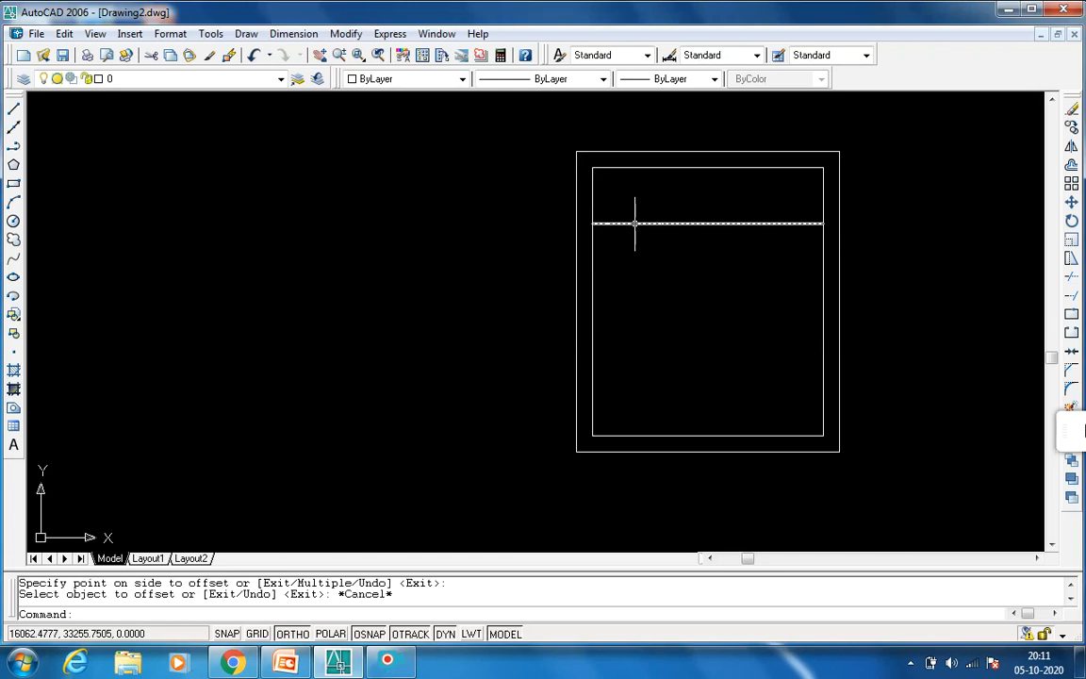
- Lengthen the offset line by a delta of 250 mm at both ends, across the side walls, and end the Lengthen command
text(len)
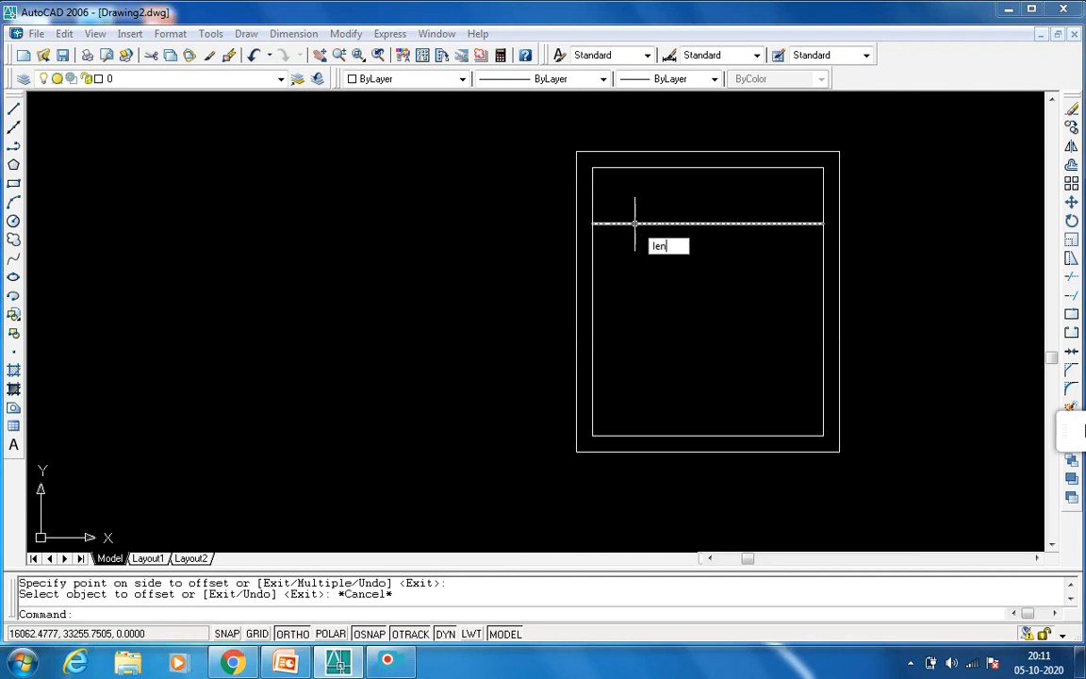
key(Return)
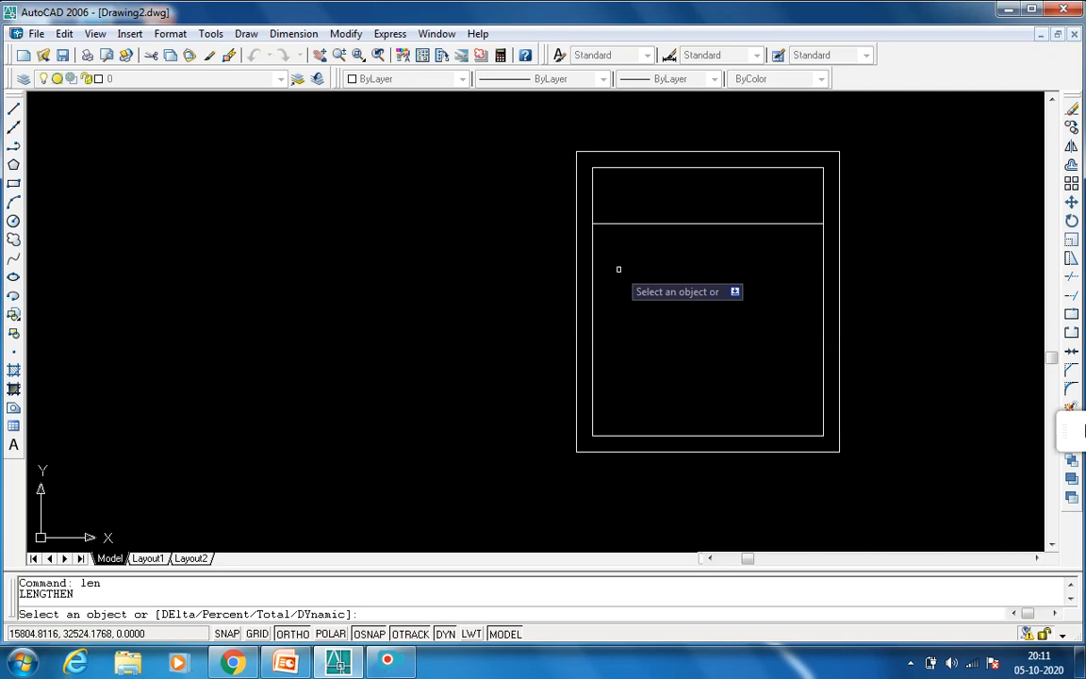
key(Down)
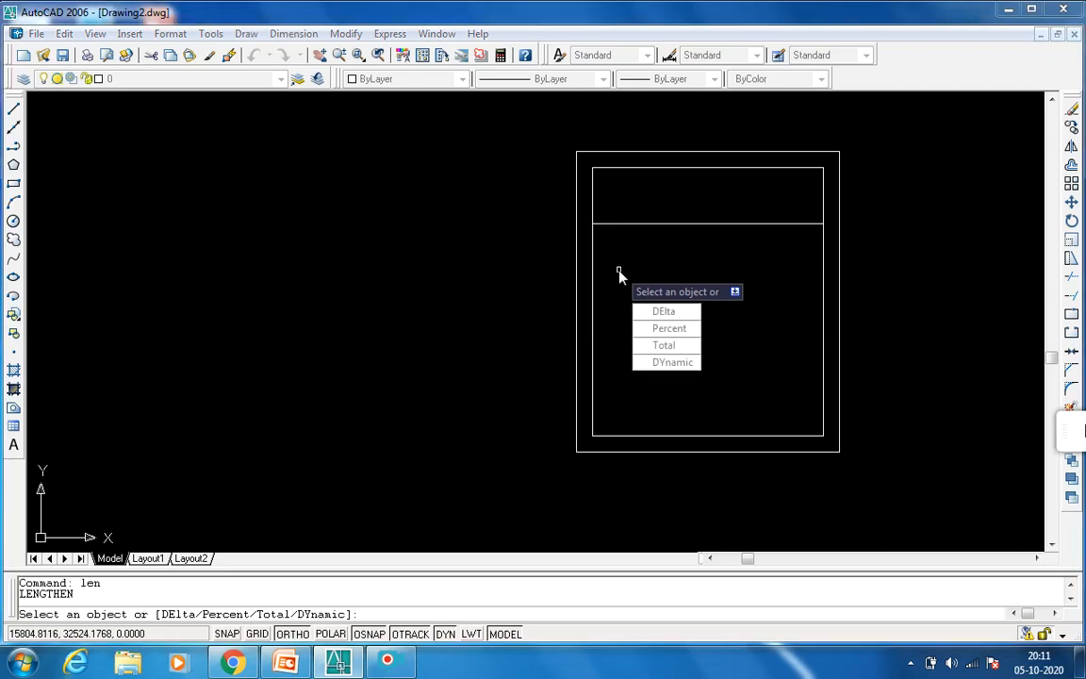
click(664, 312)
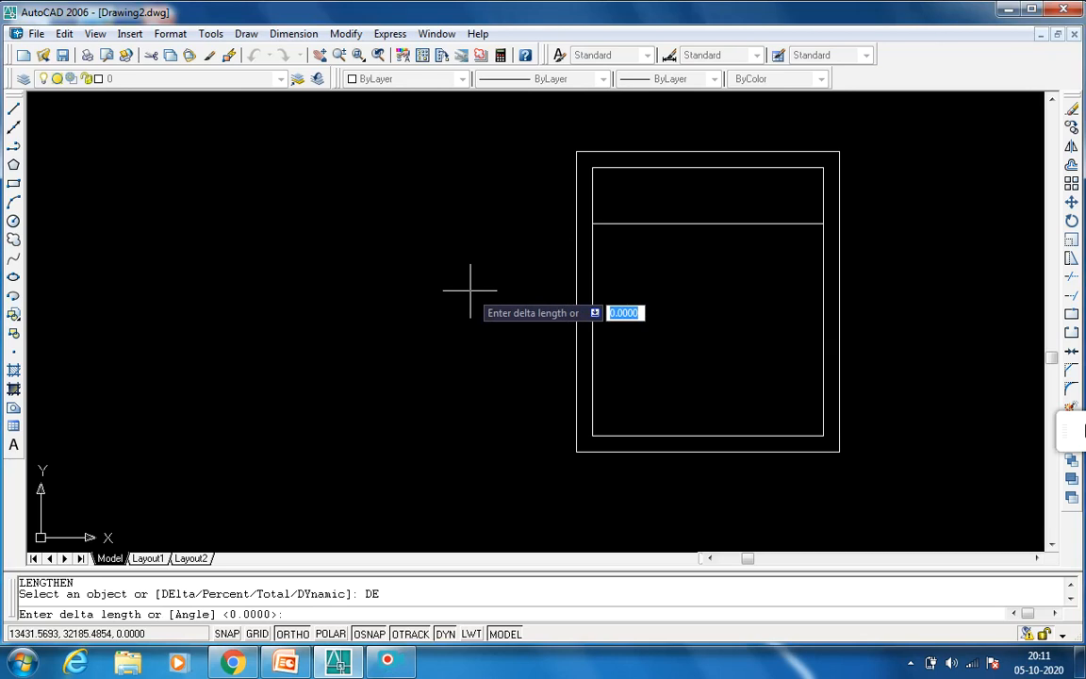
text(250)
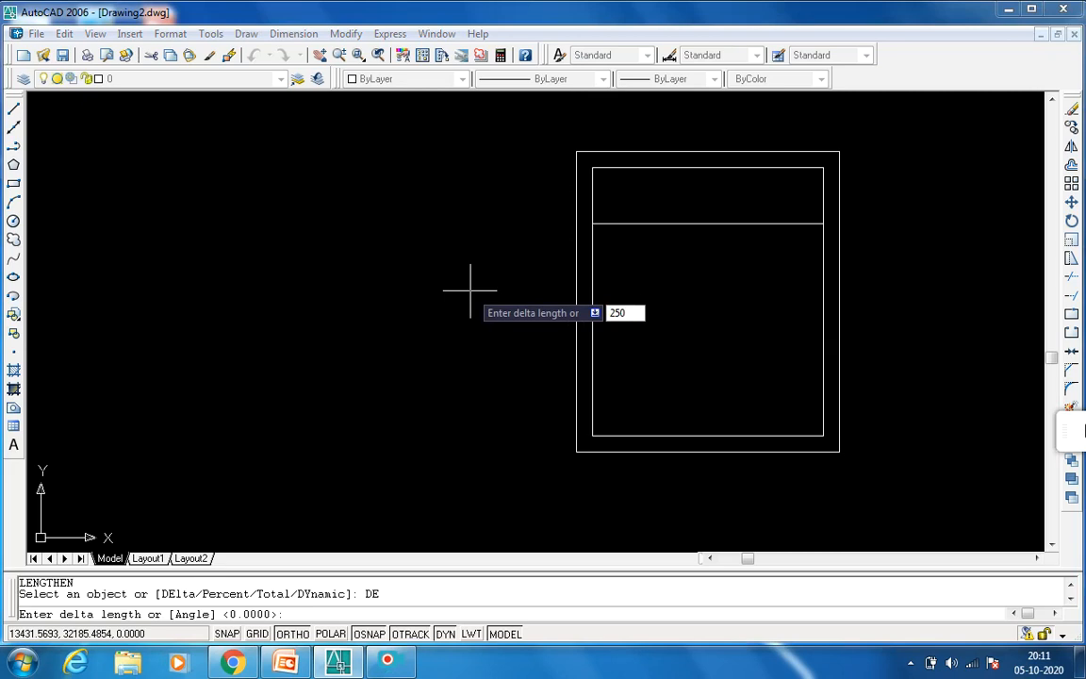
key(Return)
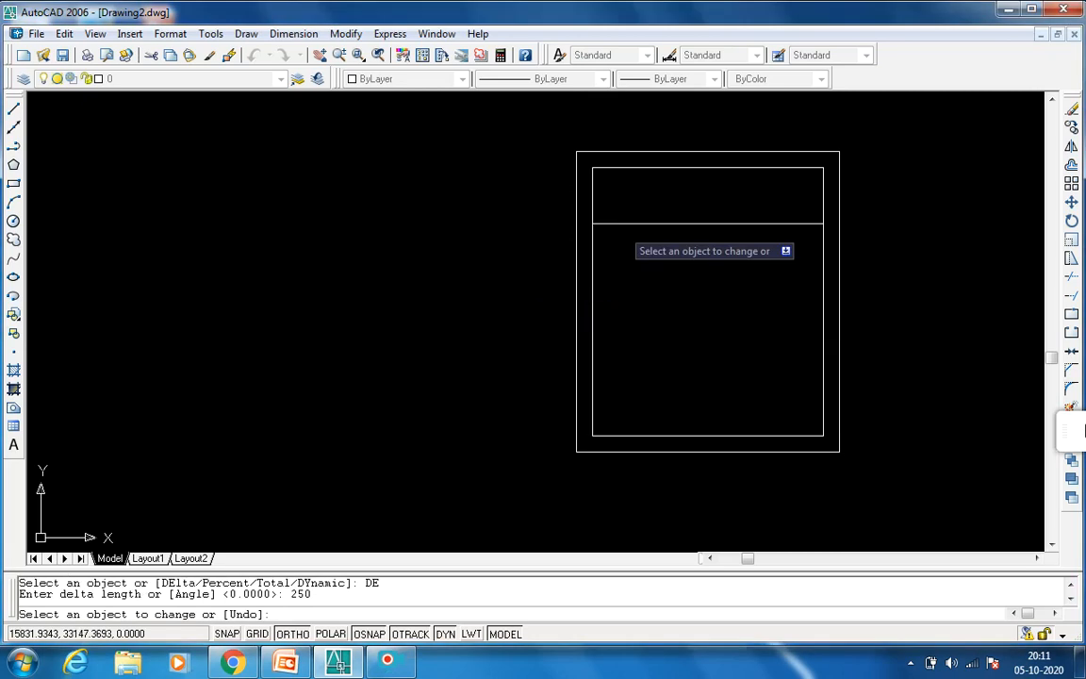
click(600, 225)
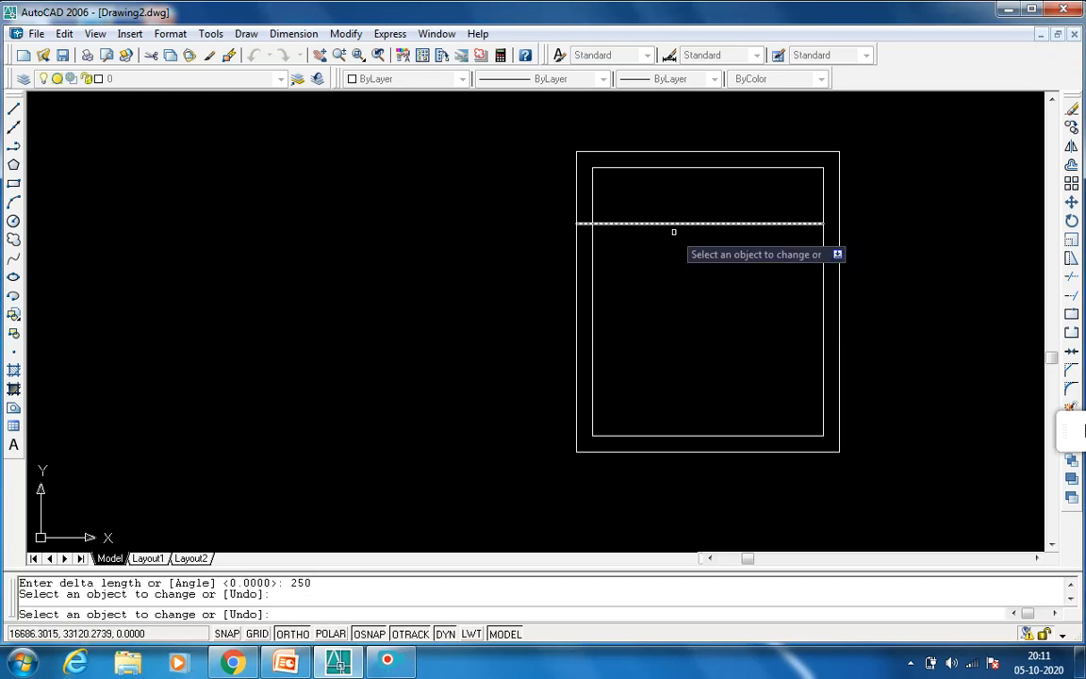
click(811, 224)
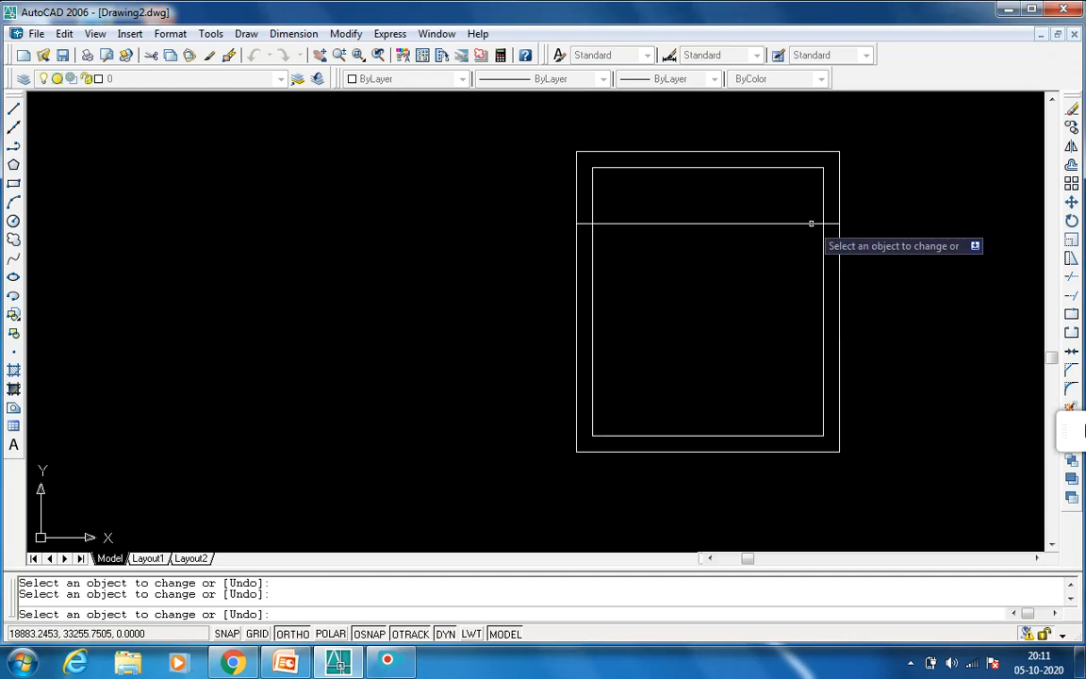
scroll(651, 179, up, 3)
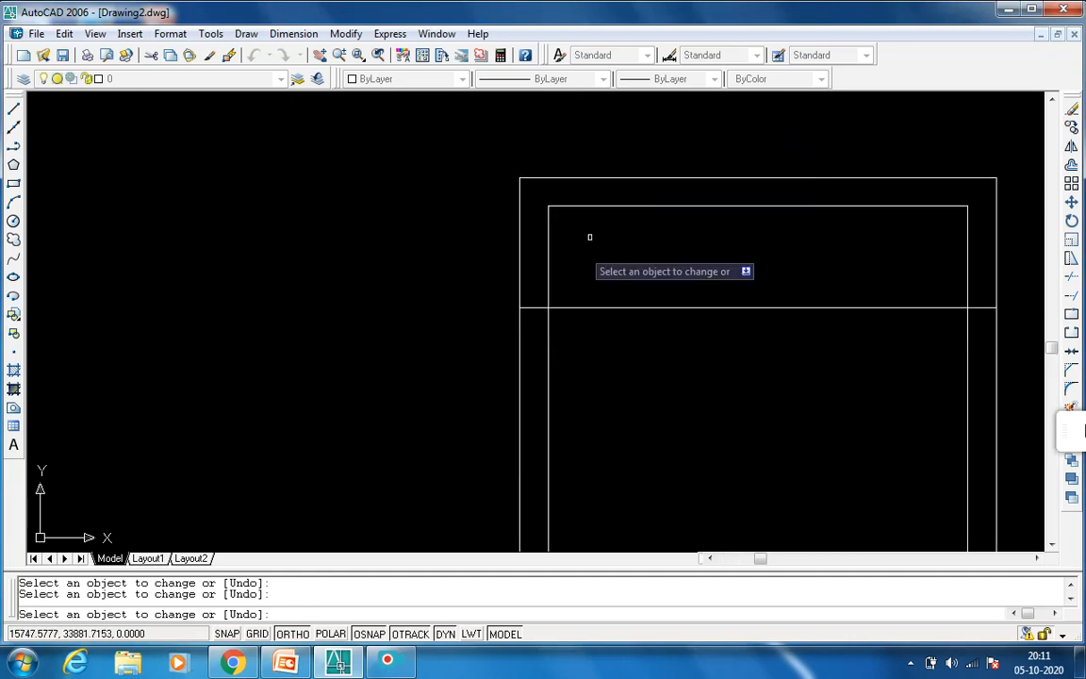
key(Escape)
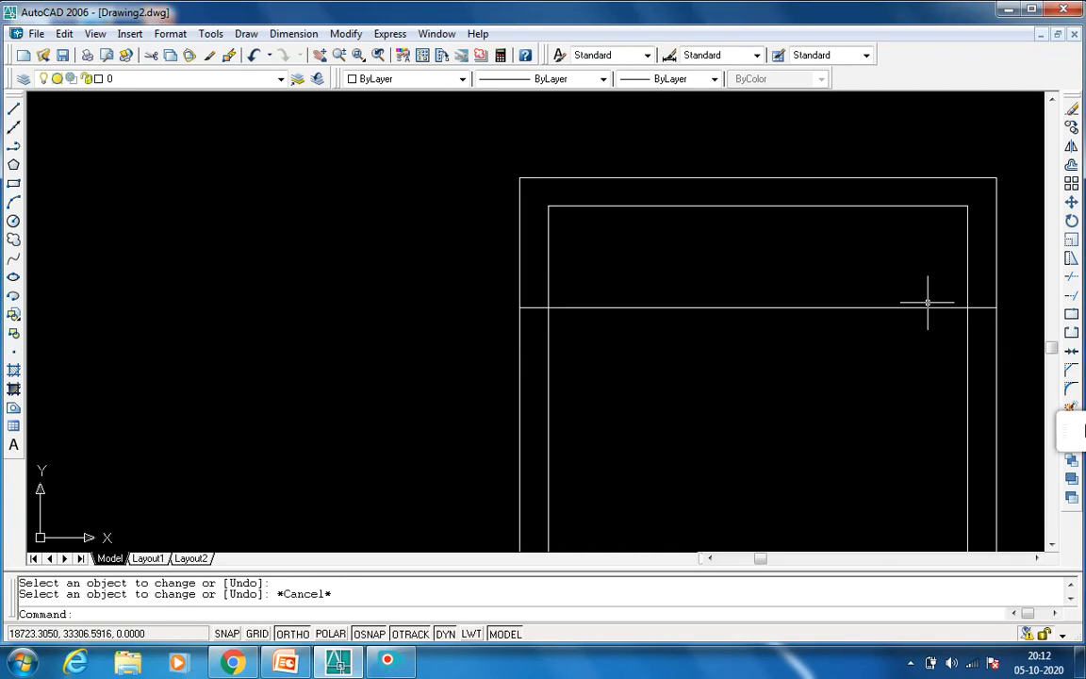
- Using the inner left wall line as cutting edge, trim the offset line inside the room, keeping only the piece across the left wall
text(tr)
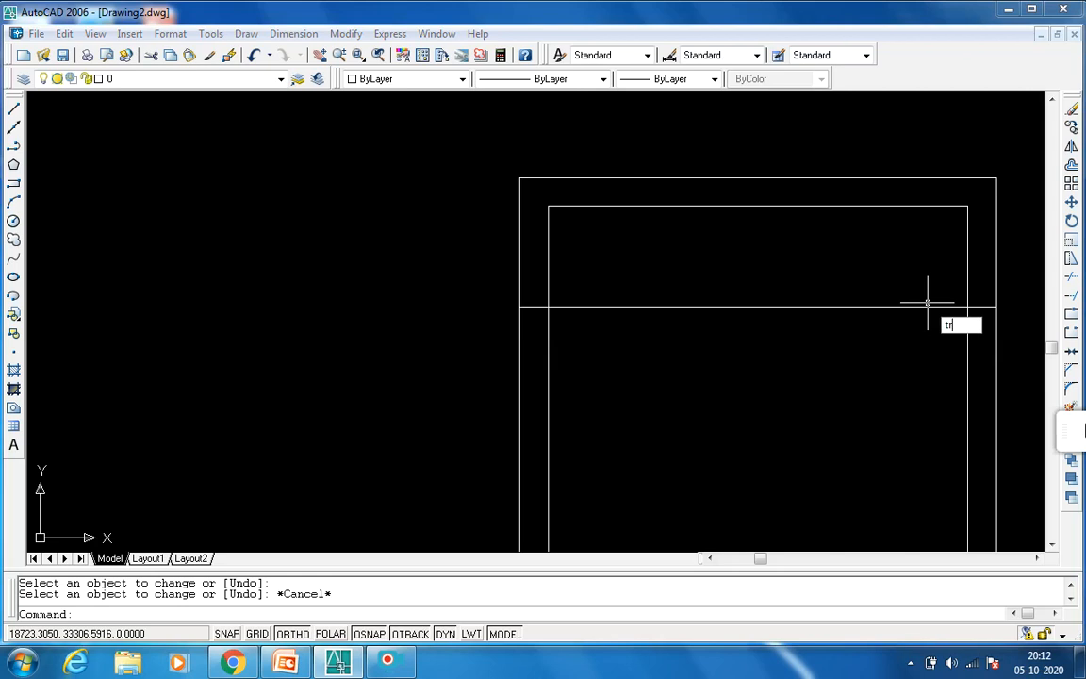
key(Return)
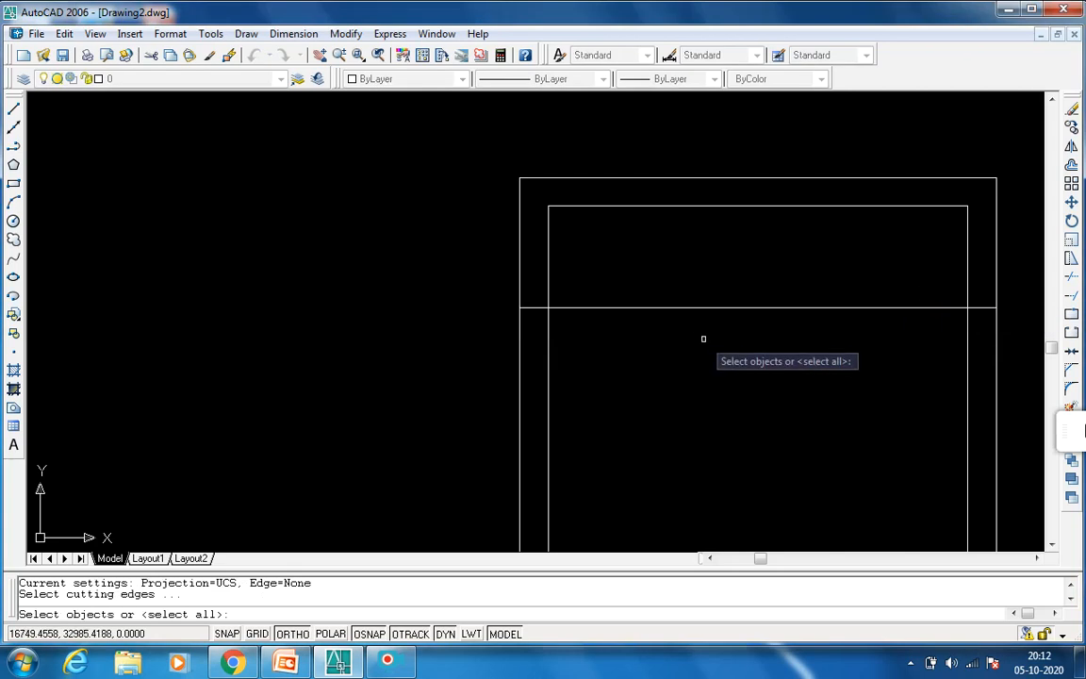
click(549, 358)
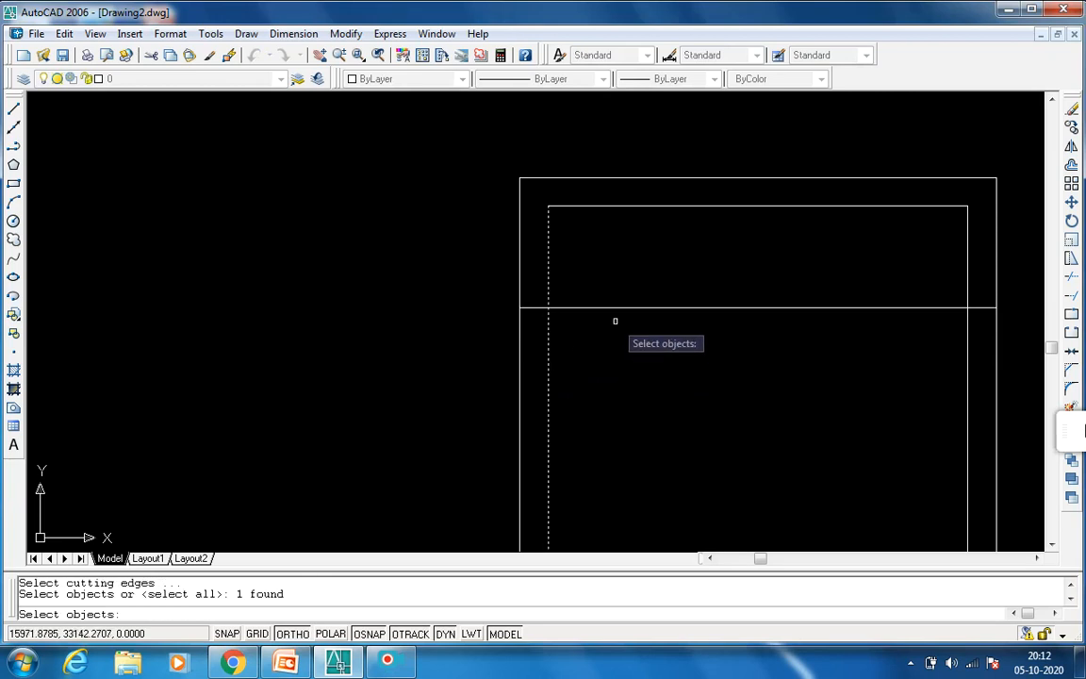
key(Return)
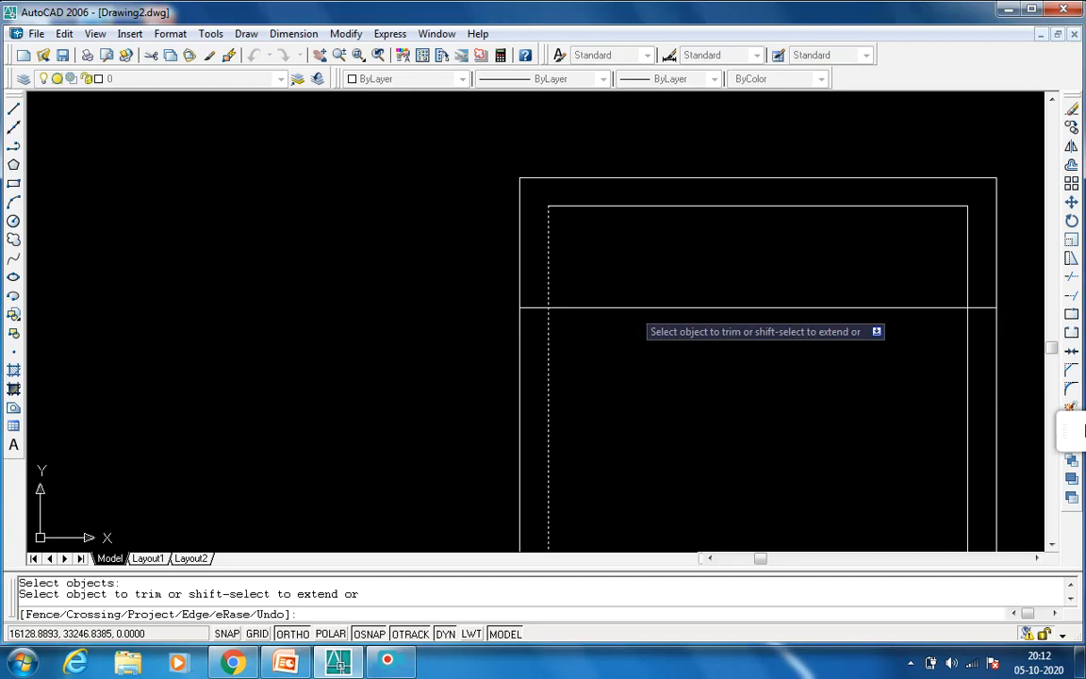
click(635, 307)
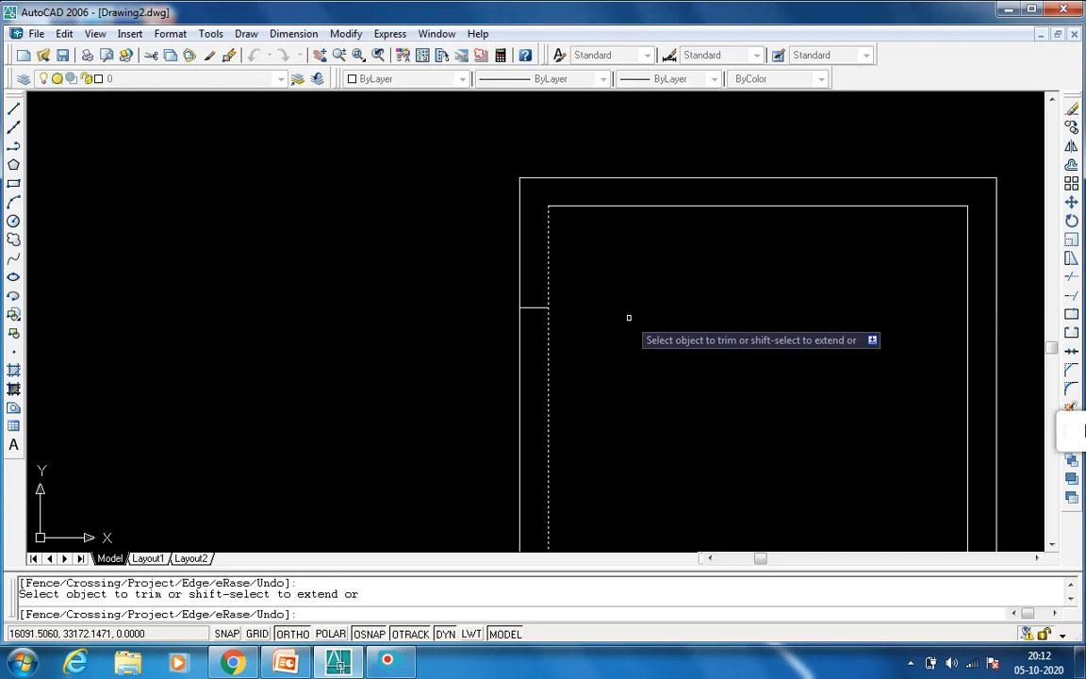
key(Return)
scroll(523, 314, up, 1)
scroll(547, 258, down, 1)
scroll(537, 184, up, 1)
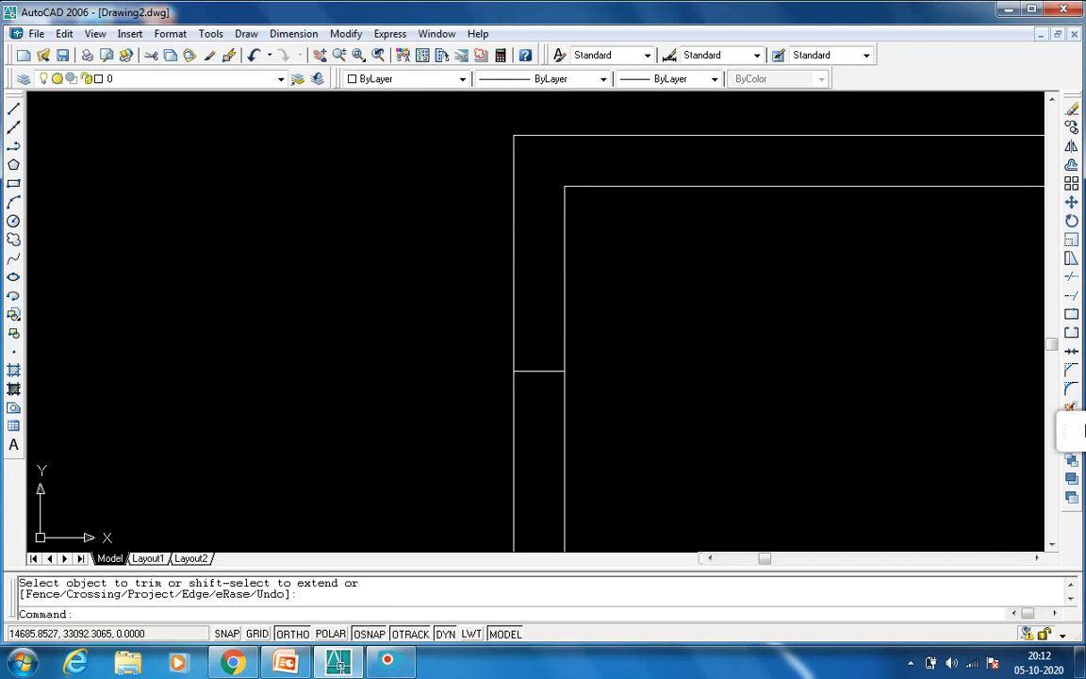
- Start the Line command and toggle object snap off and on several times, leaving it off
text(l)
key(Return)
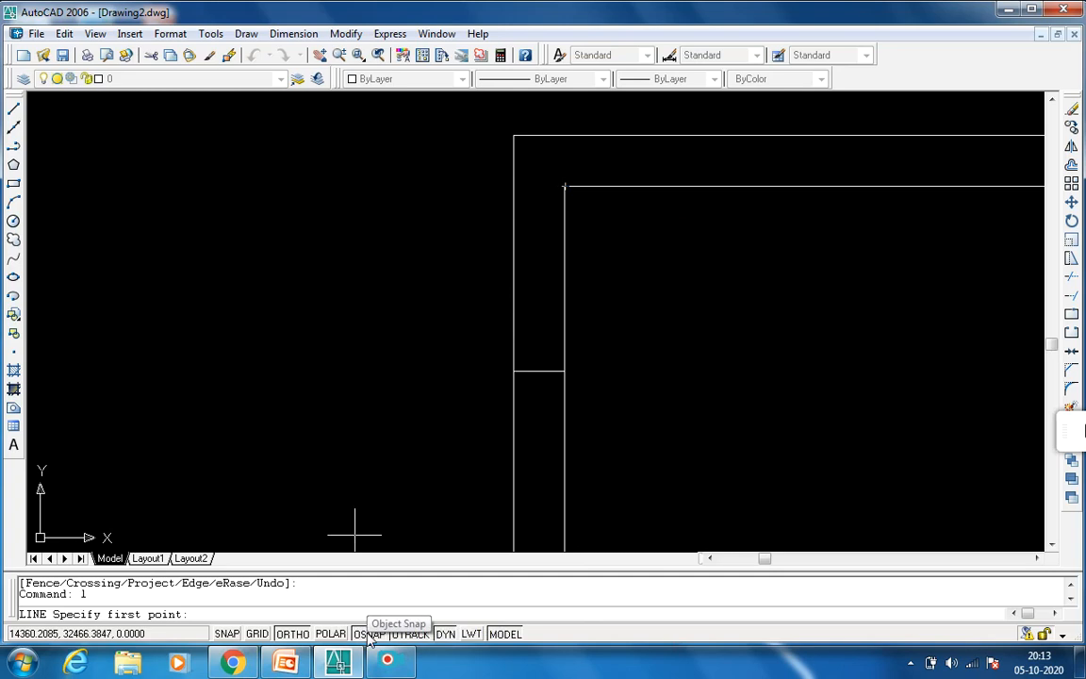
double_click(368, 638)
click(365, 637)
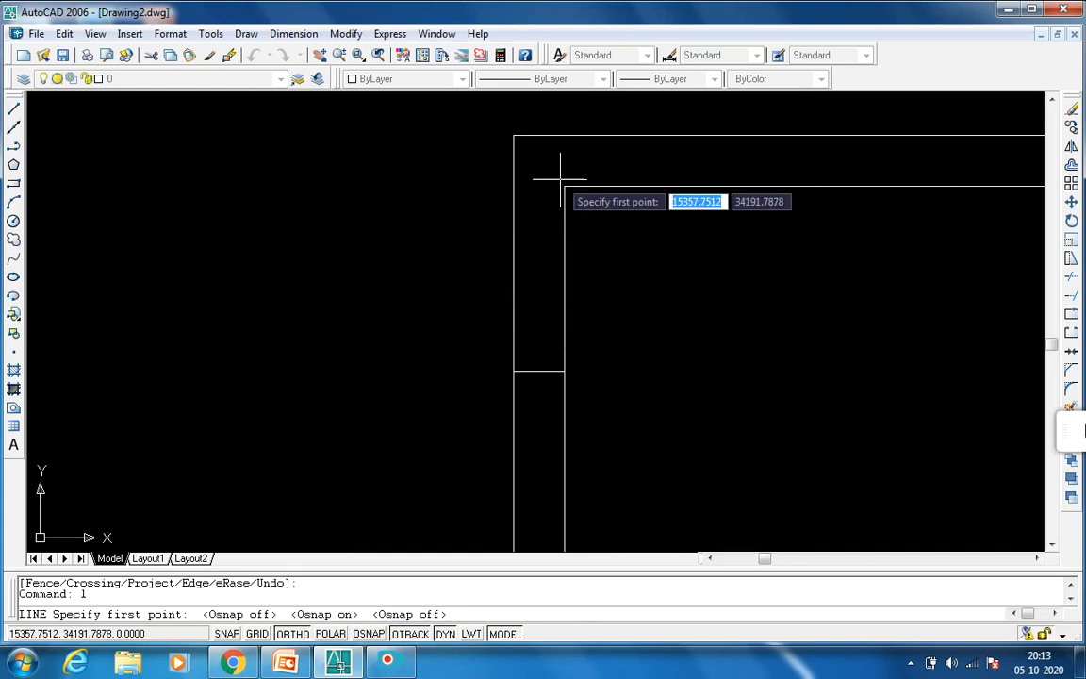
click(369, 636)
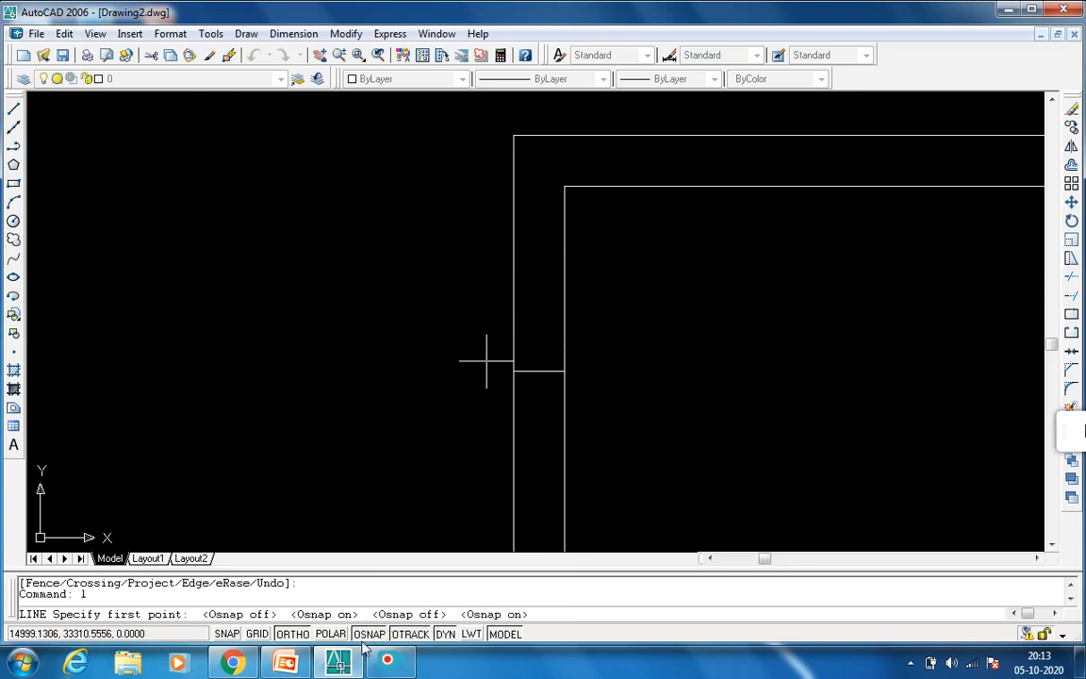
right_click(370, 637)
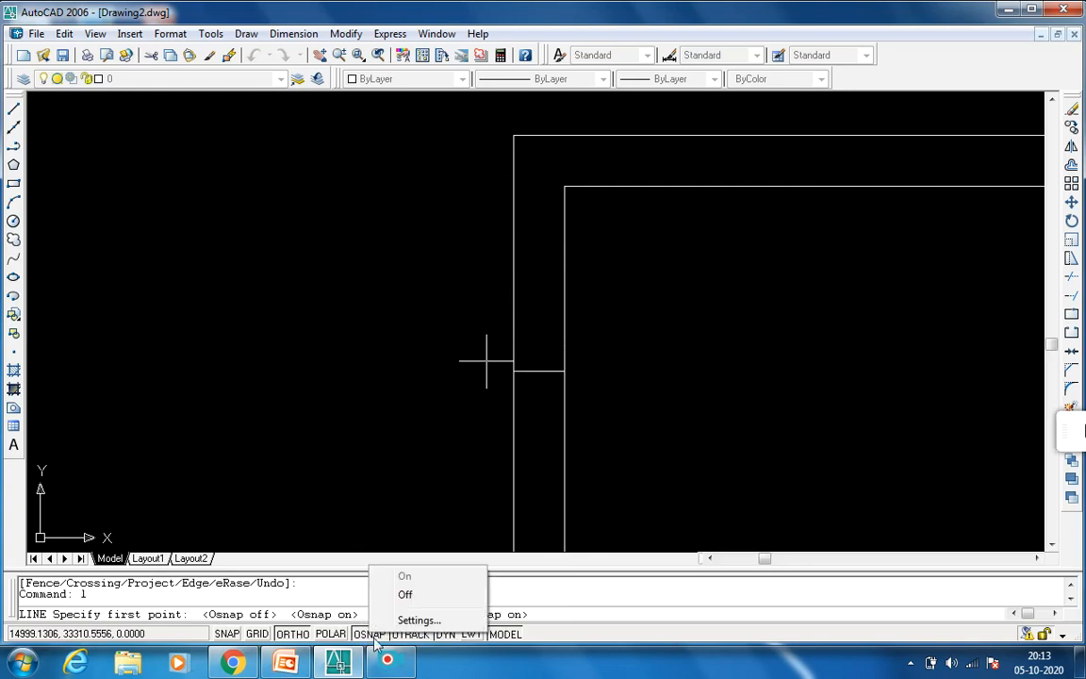
click(365, 637)
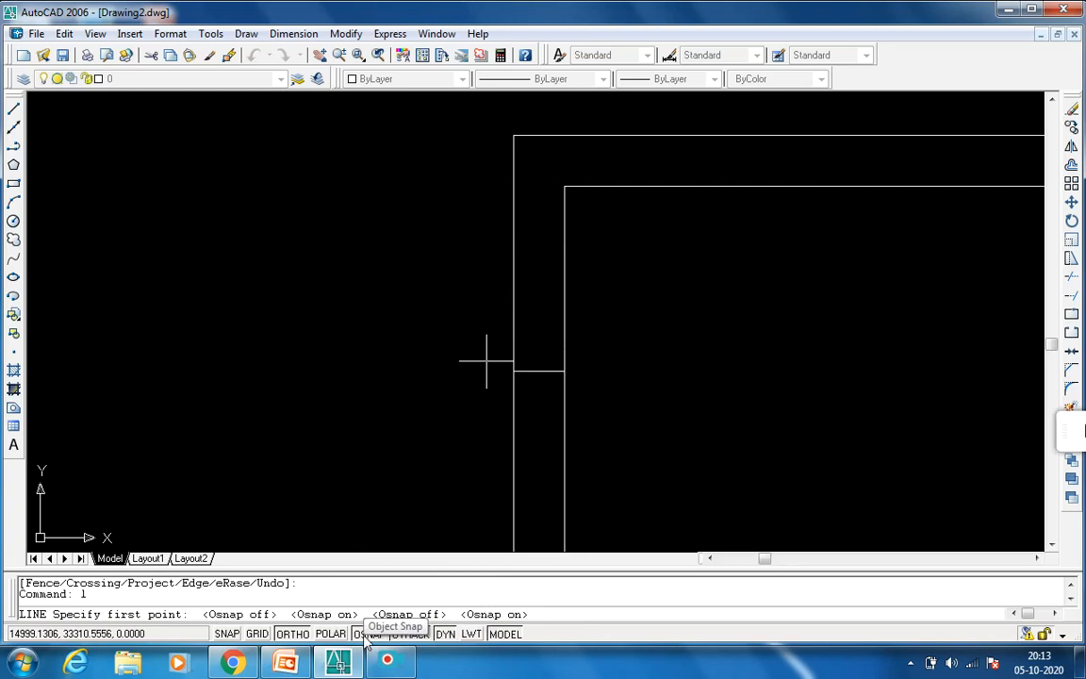
- Review the enabled object snap modes in the drafting settings and accept them
right_click(366, 638)
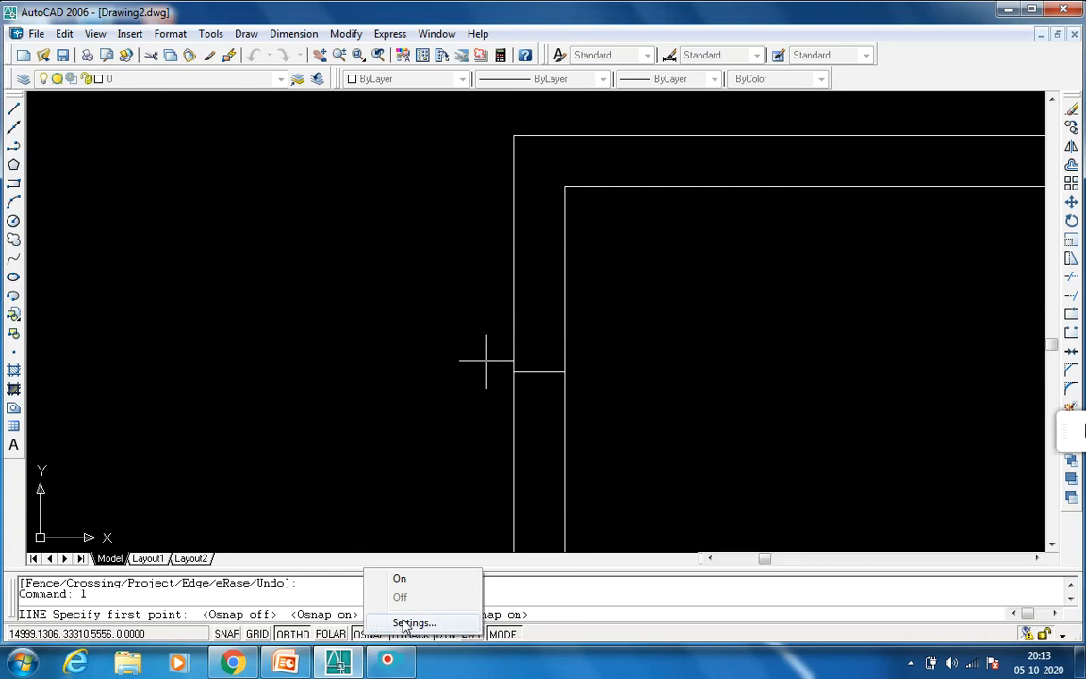
click(400, 624)
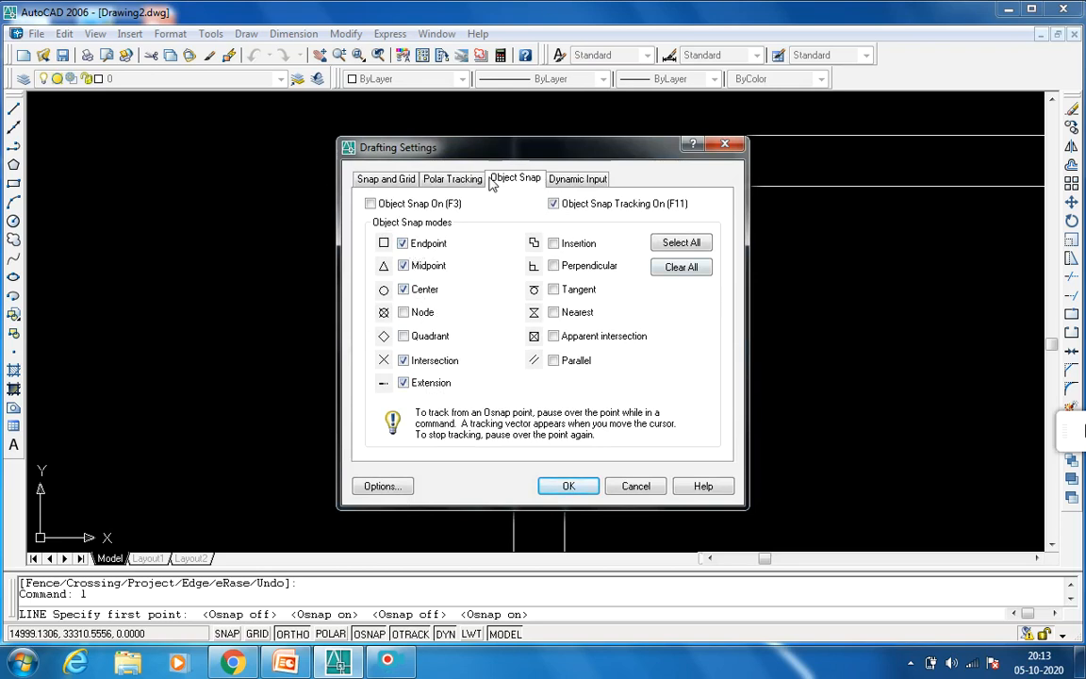
drag(504, 160, 365, 196)
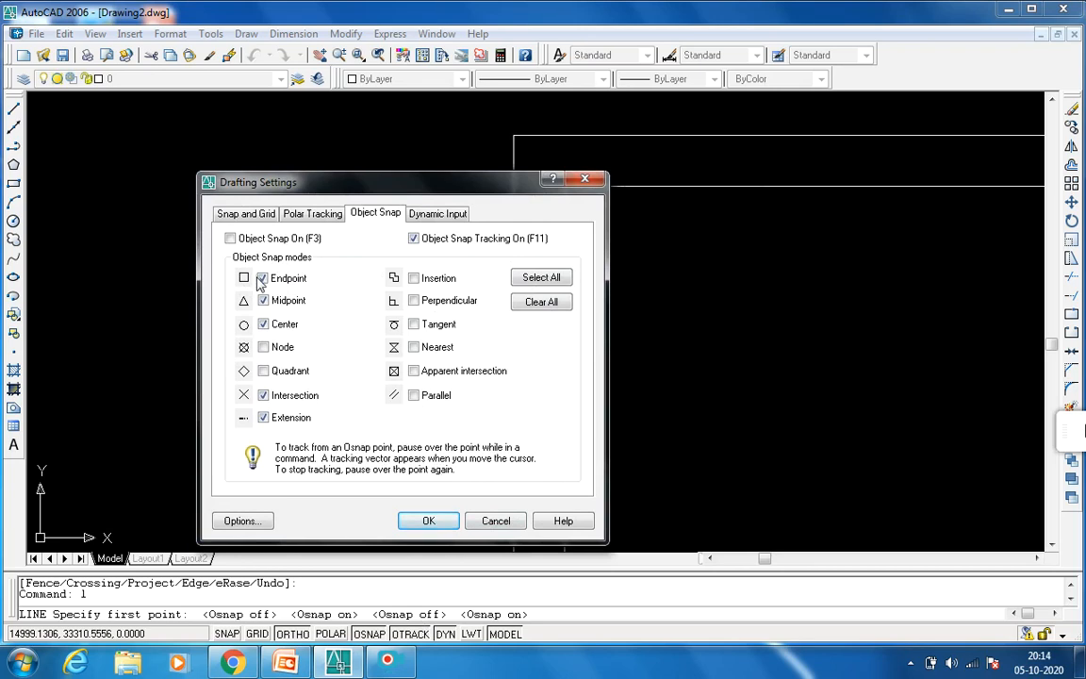
click(428, 522)
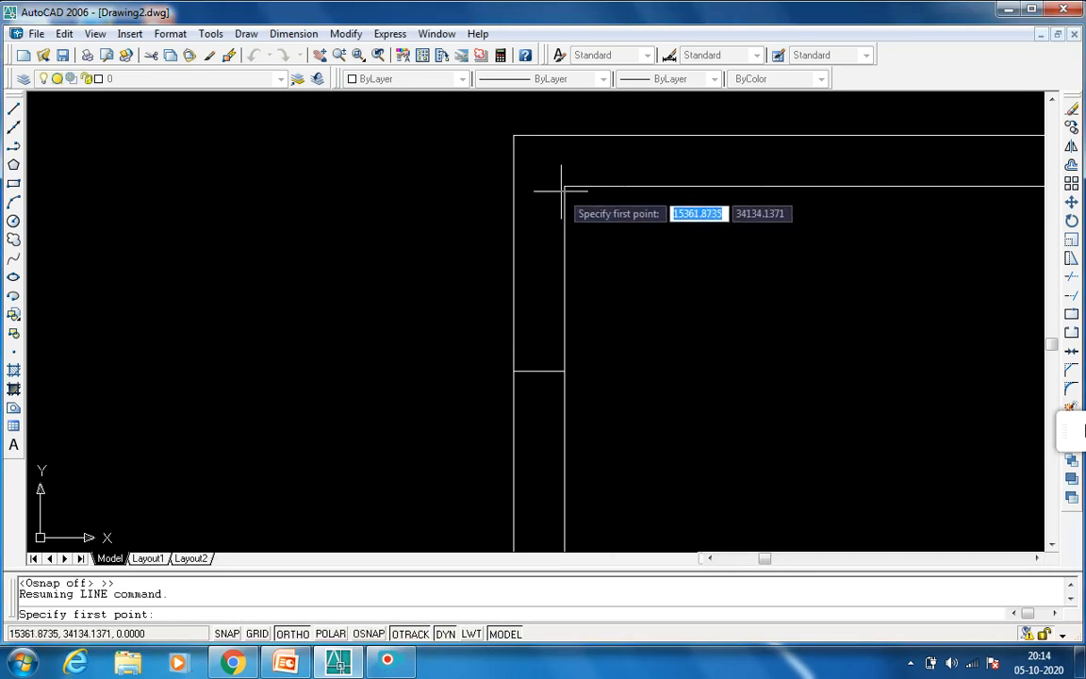
- Turn off the Extension object snap mode, keeping Intersection enabled, and cancel the line started at the room's inner upper-left corner
click(369, 633)
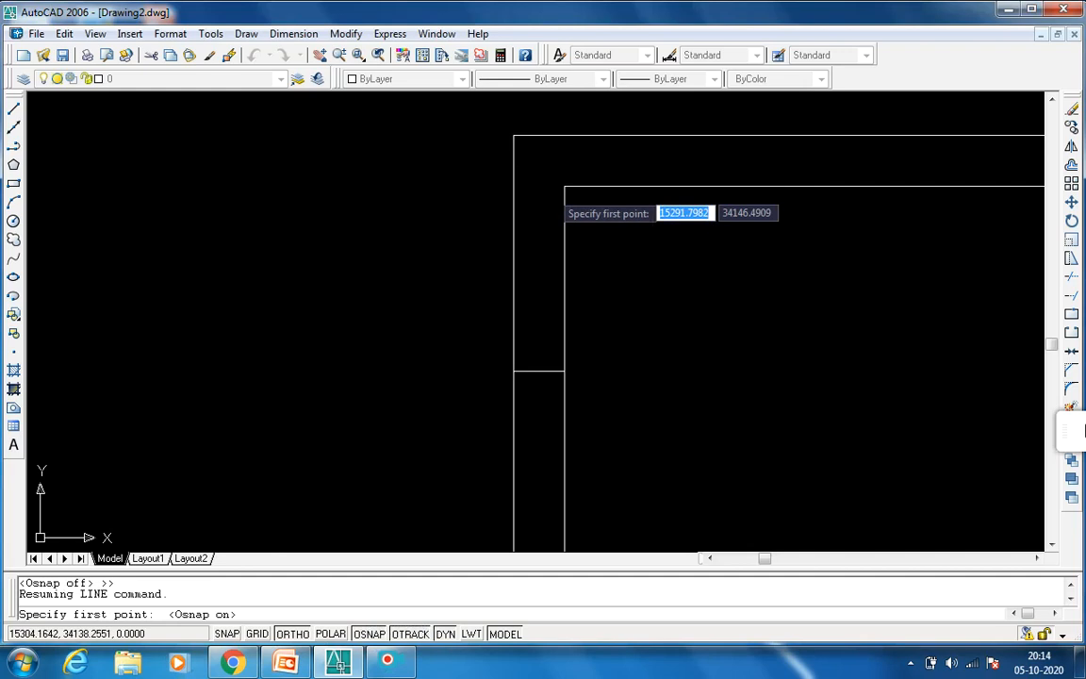
click(565, 185)
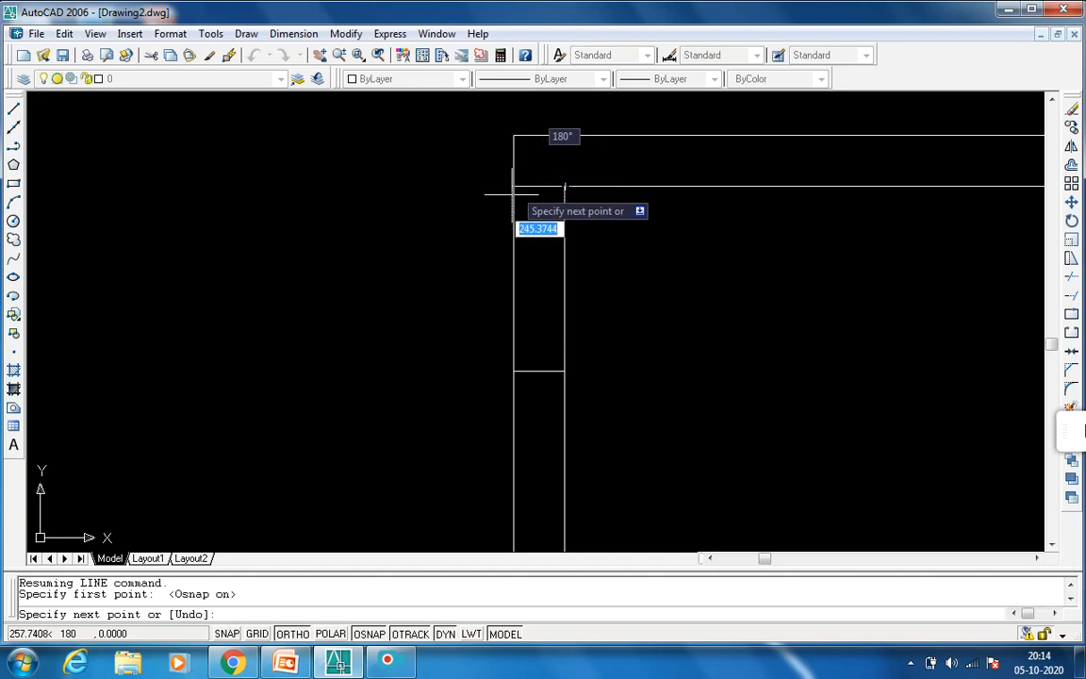
right_click(368, 634)
click(393, 591)
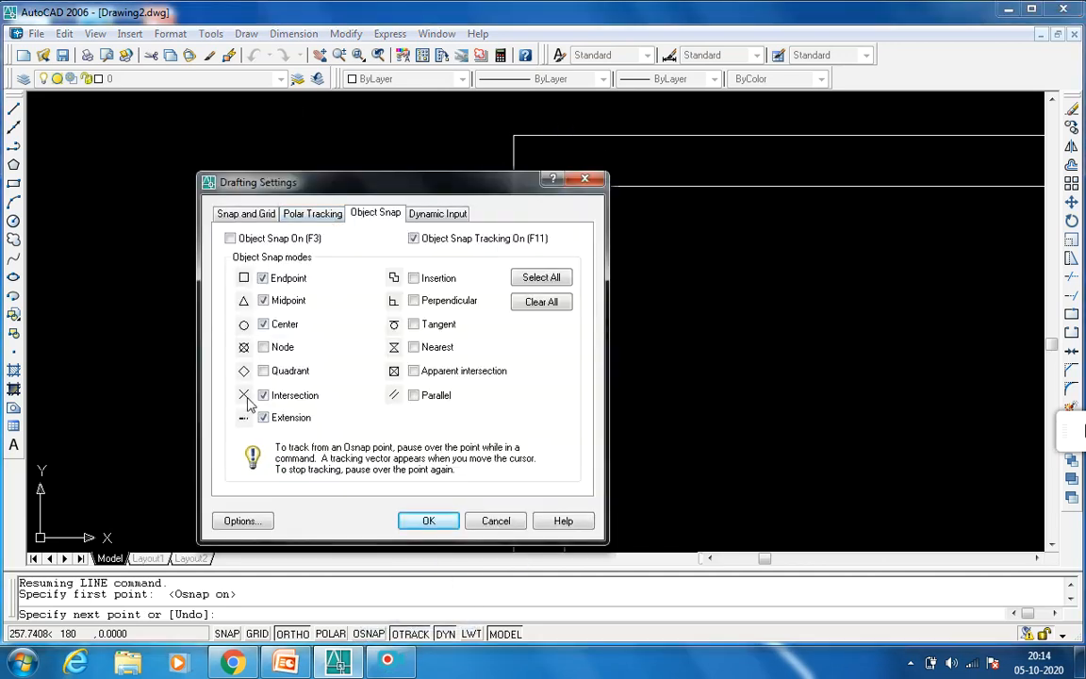
click(264, 396)
click(263, 416)
click(264, 395)
click(427, 520)
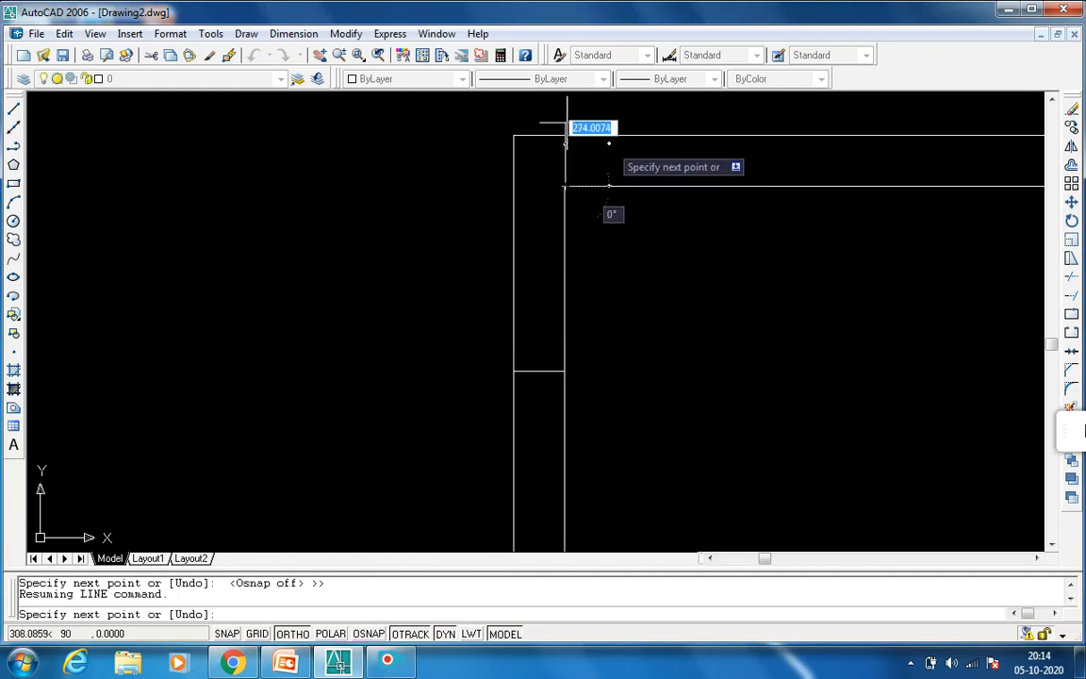
key(Escape)
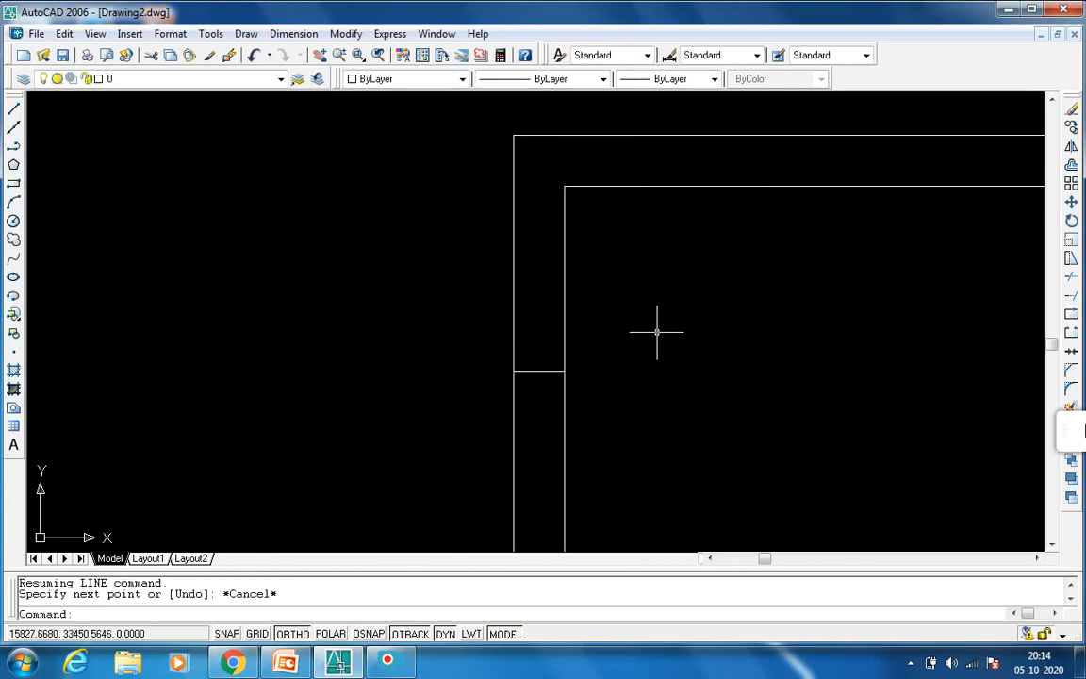
- With polar tracking and object snap on, draw a line across the left wall from its outer line to the room's inner upper-left corner
text(l)
key(Return)
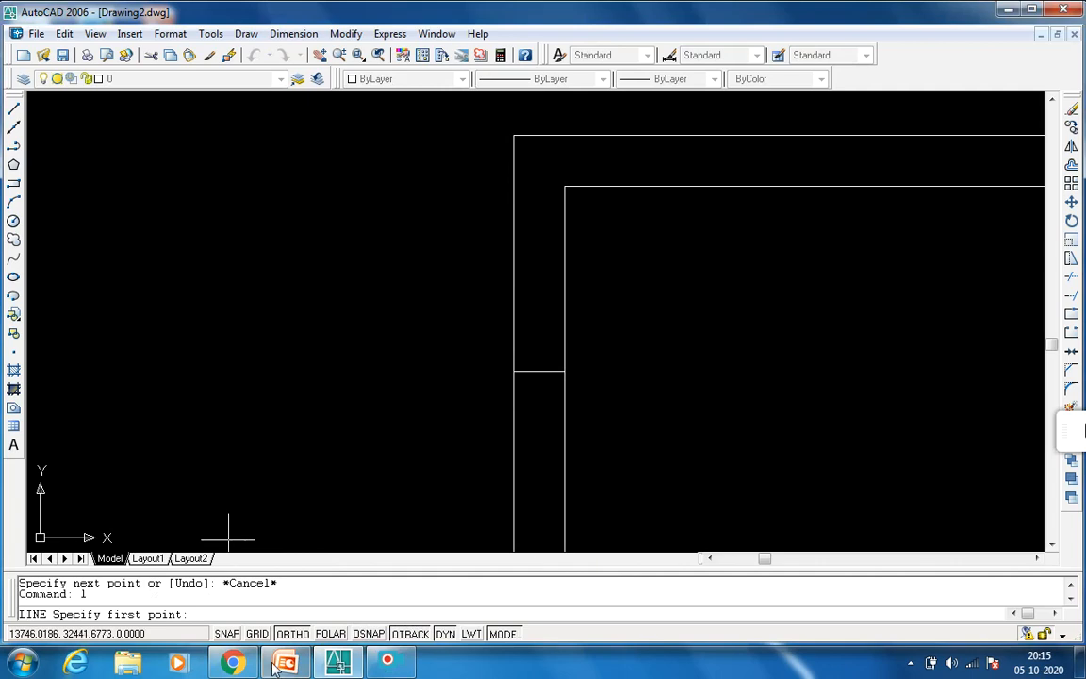
click(329, 634)
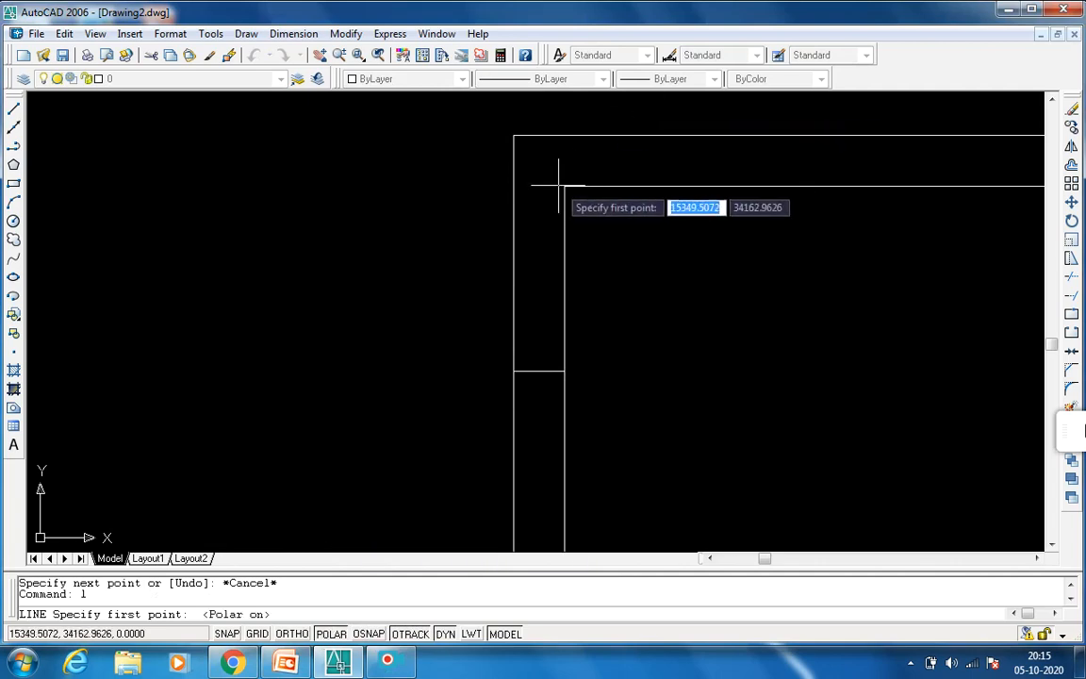
scroll(559, 186, down, 3)
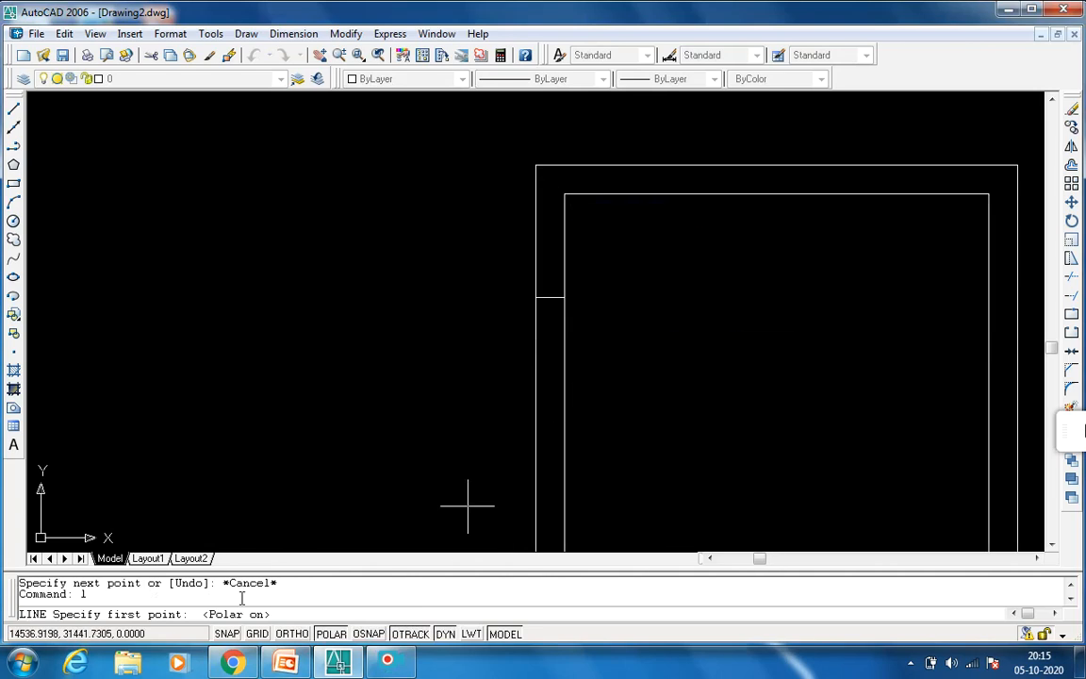
click(369, 634)
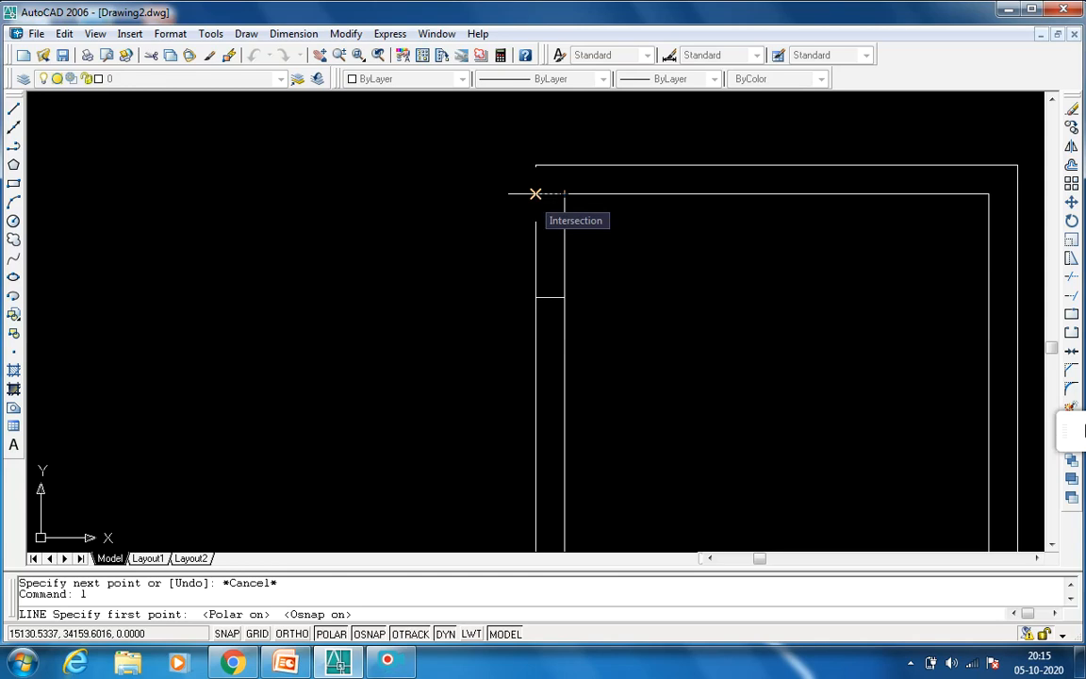
click(535, 193)
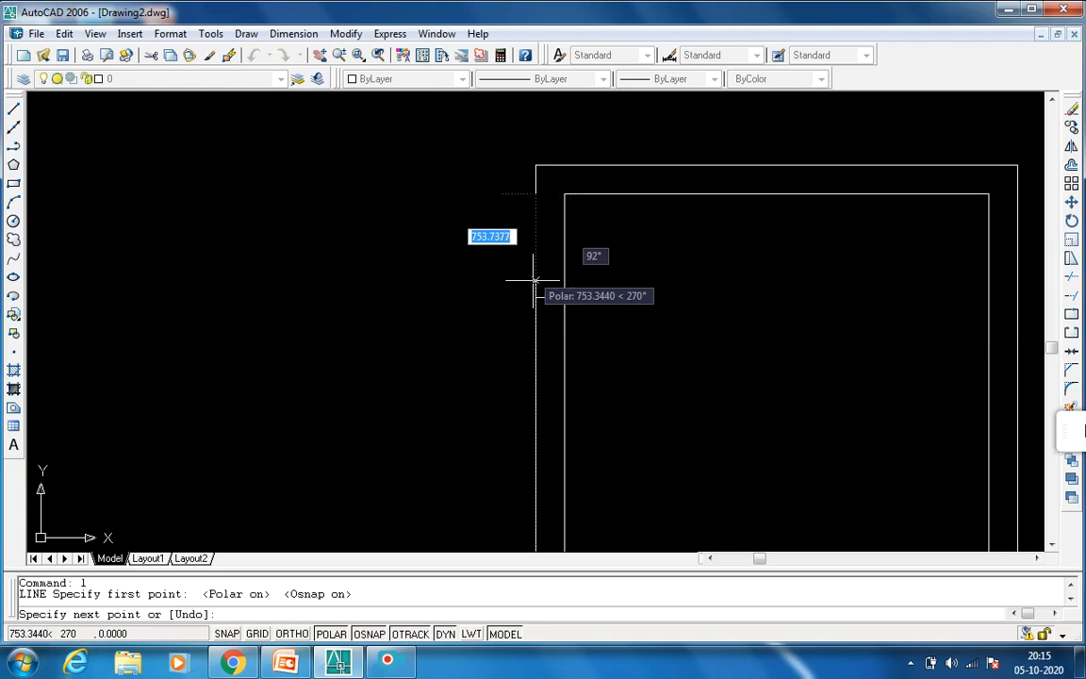
click(564, 194)
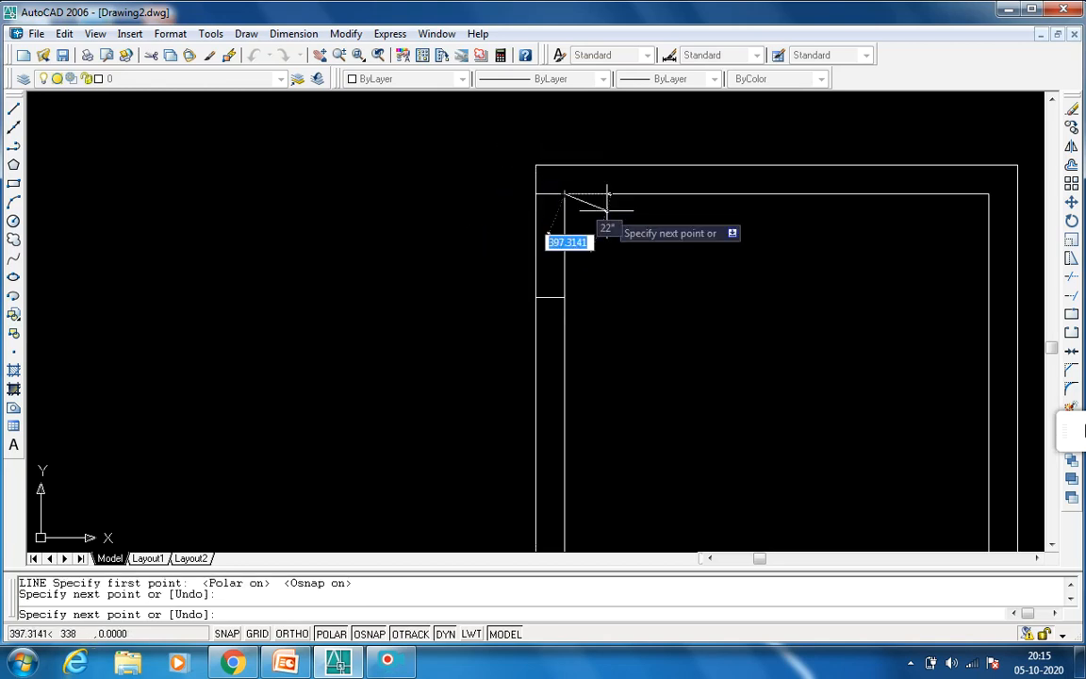
key(Return)
- Trim the outer and inner left wall lines between the upper corner and the short cross line to open the doorway
scroll(565, 203, up, 3)
scroll(566, 215, down, 4)
scroll(579, 253, up, 2)
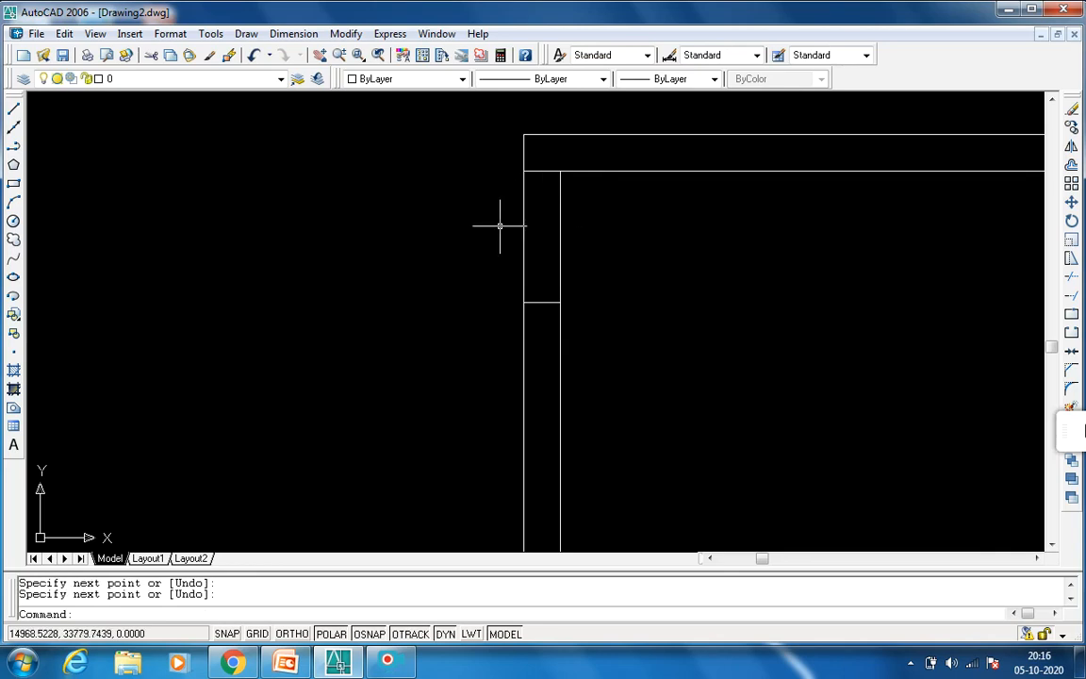
key(Return)
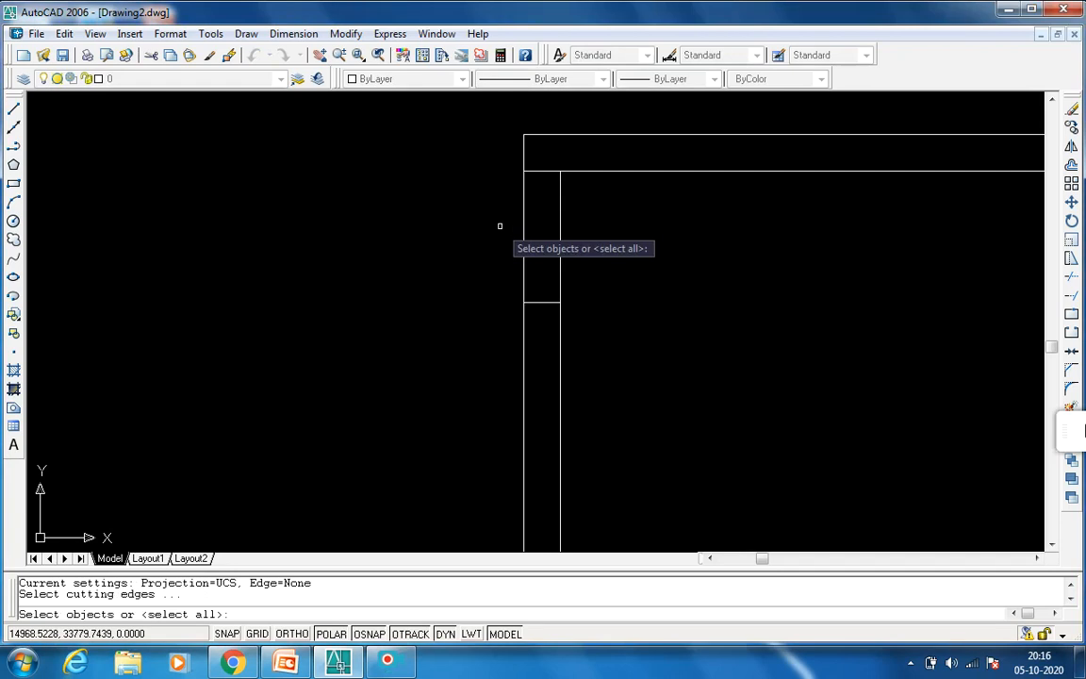
click(525, 303)
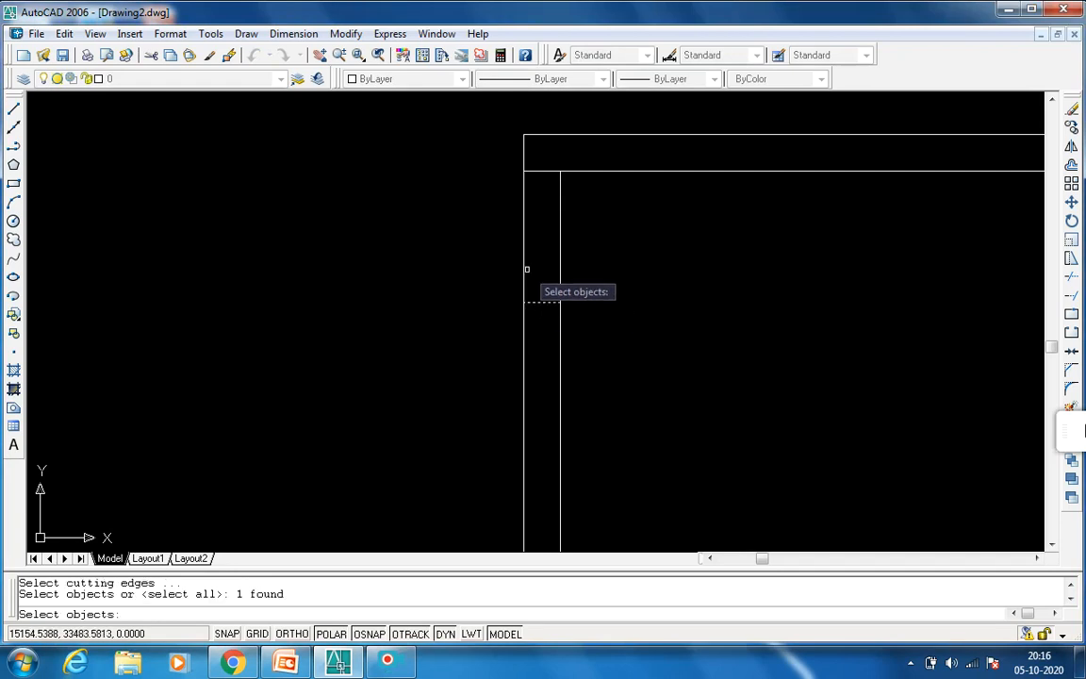
click(530, 303)
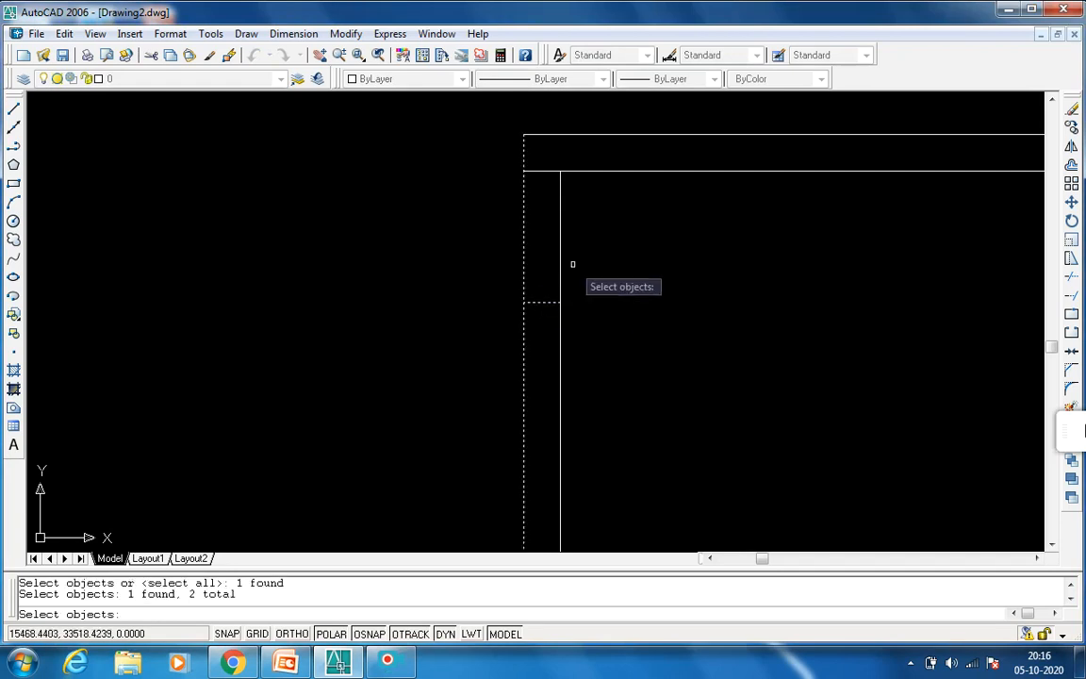
click(562, 269)
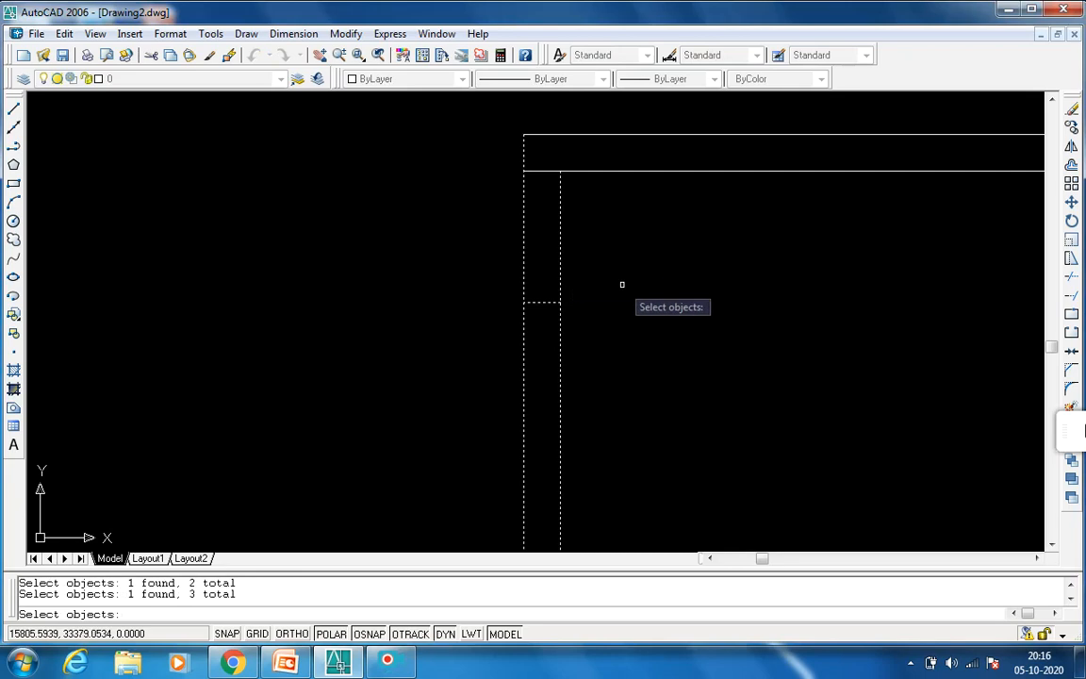
key(Return)
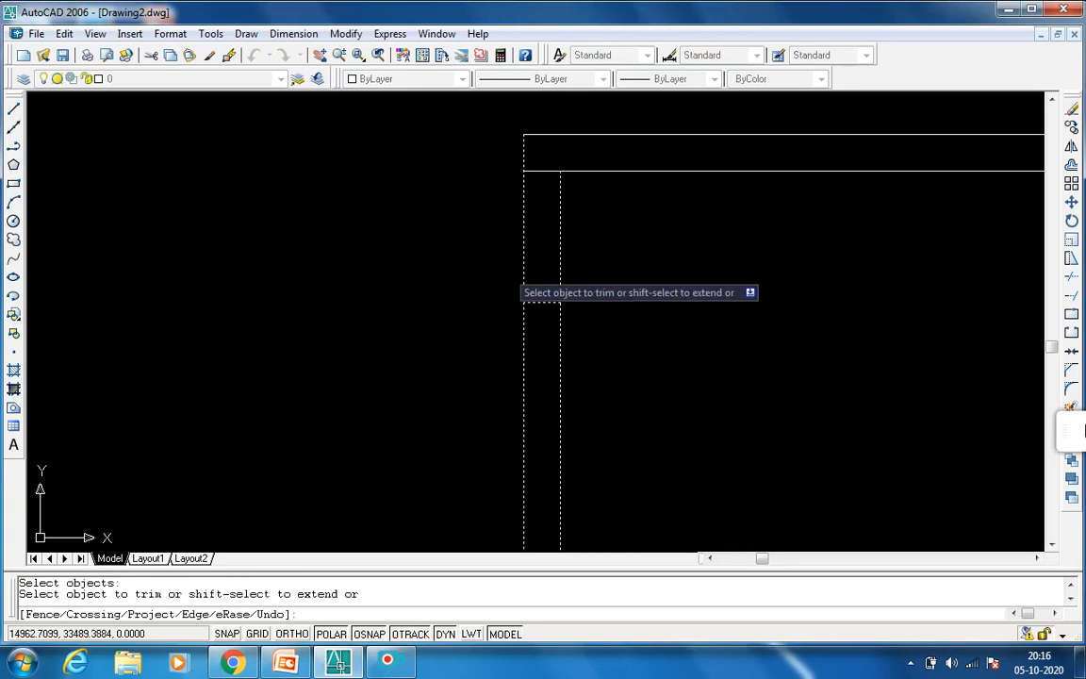
click(522, 280)
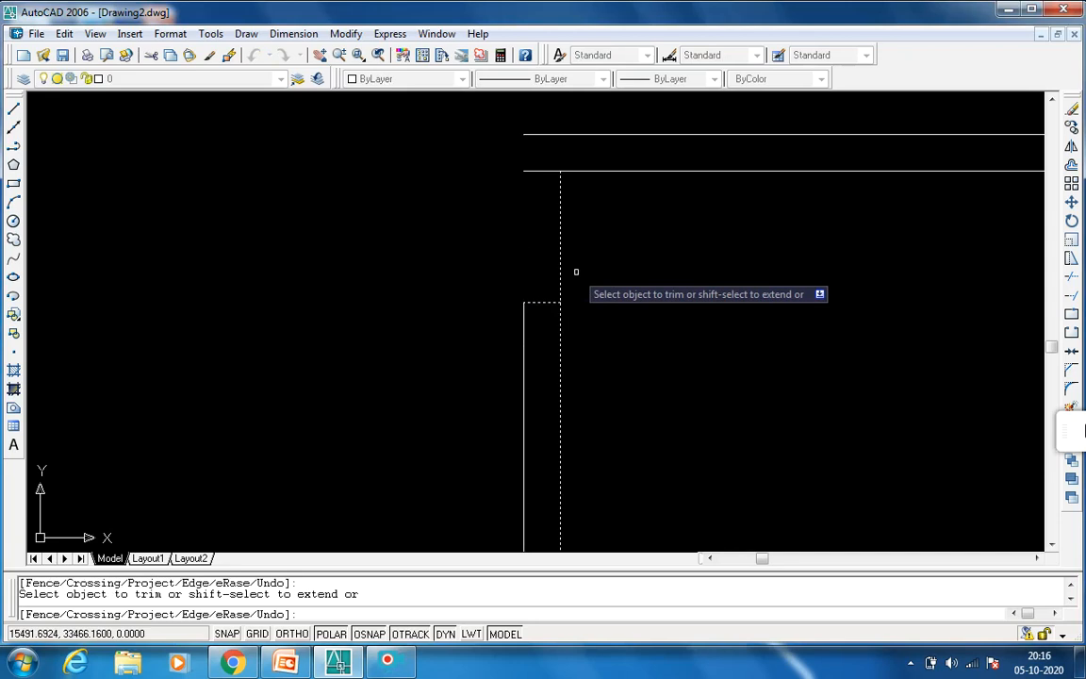
click(565, 277)
key(Return)
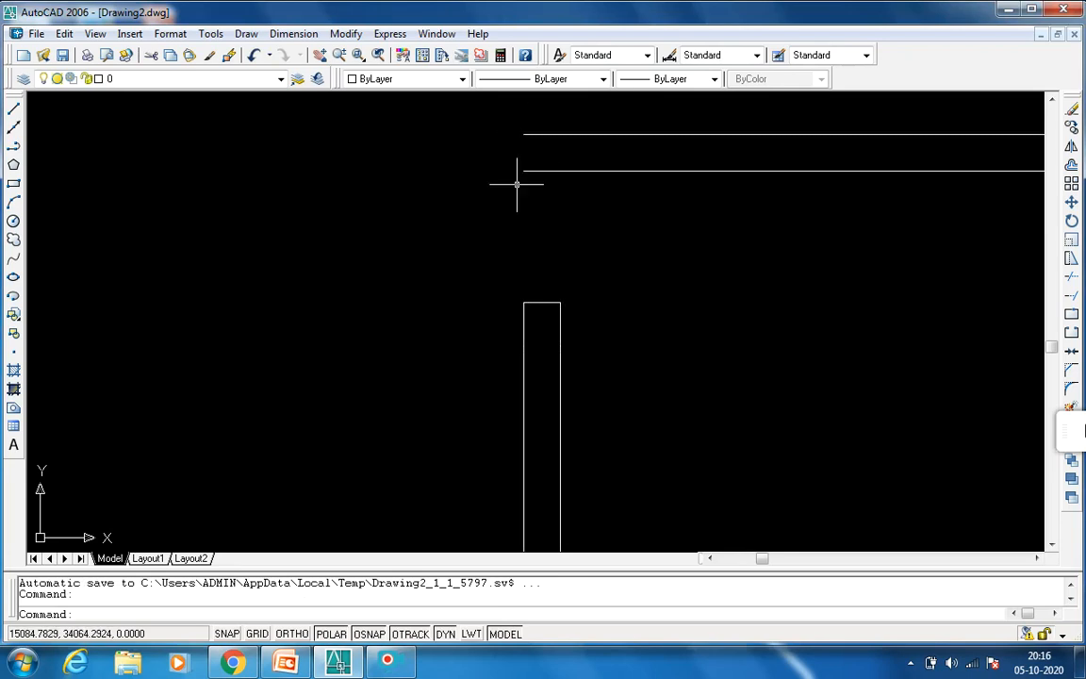
- Draw a vertical line joining the open left ends of the two top wall lines to close the wall
text(l)
key(Return)
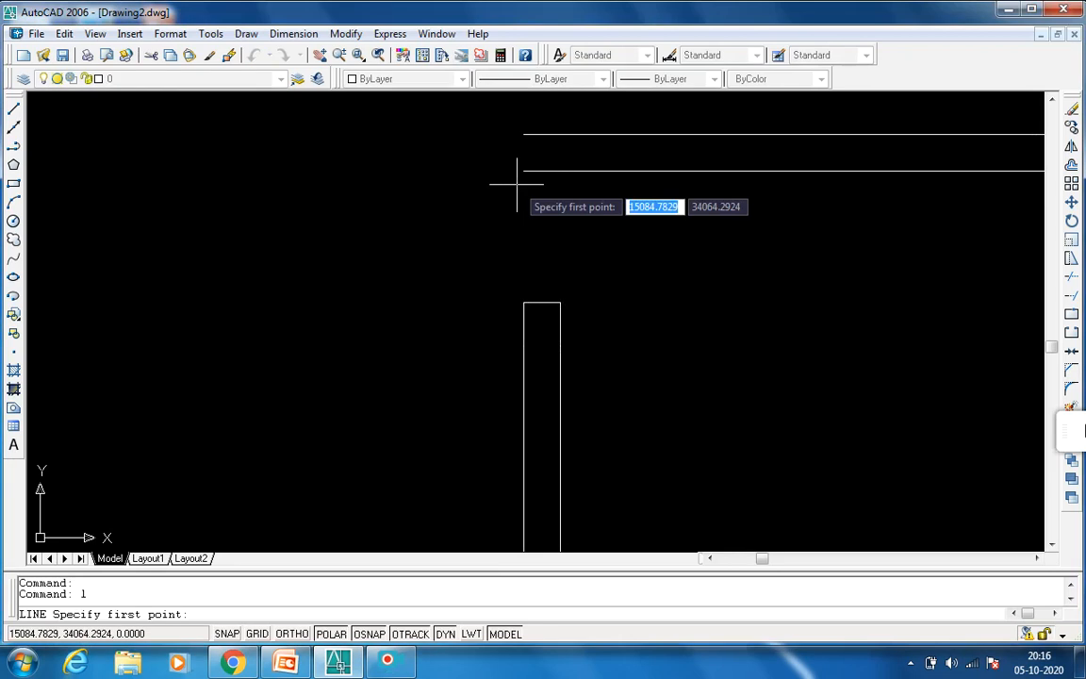
click(524, 134)
click(524, 170)
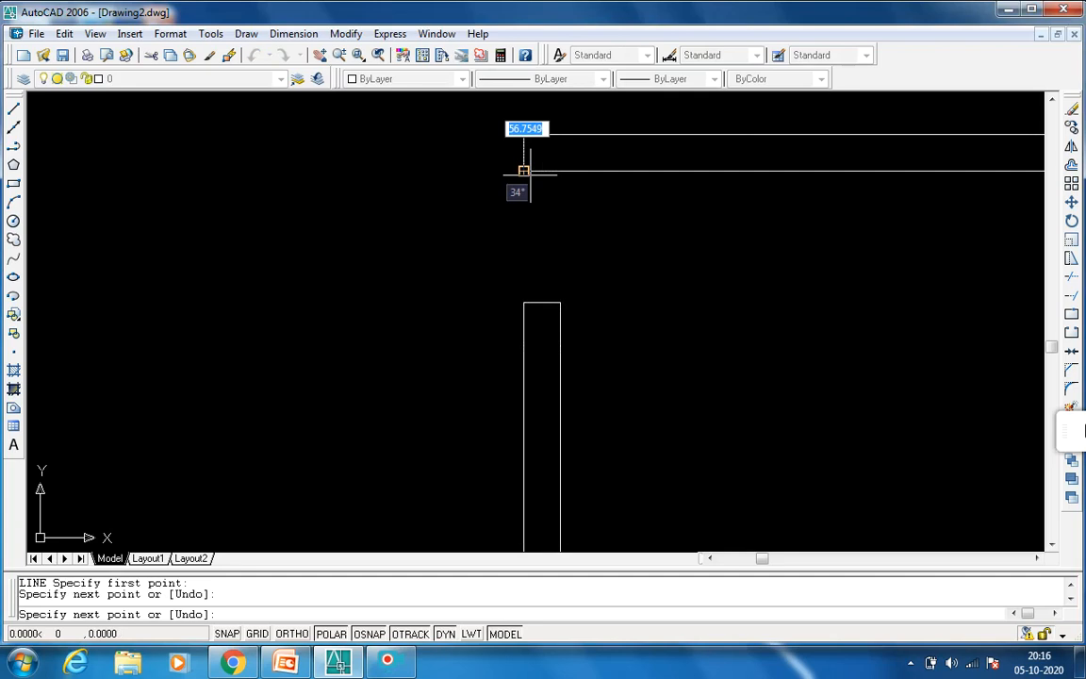
key(Escape)
scroll(644, 201, down, 4)
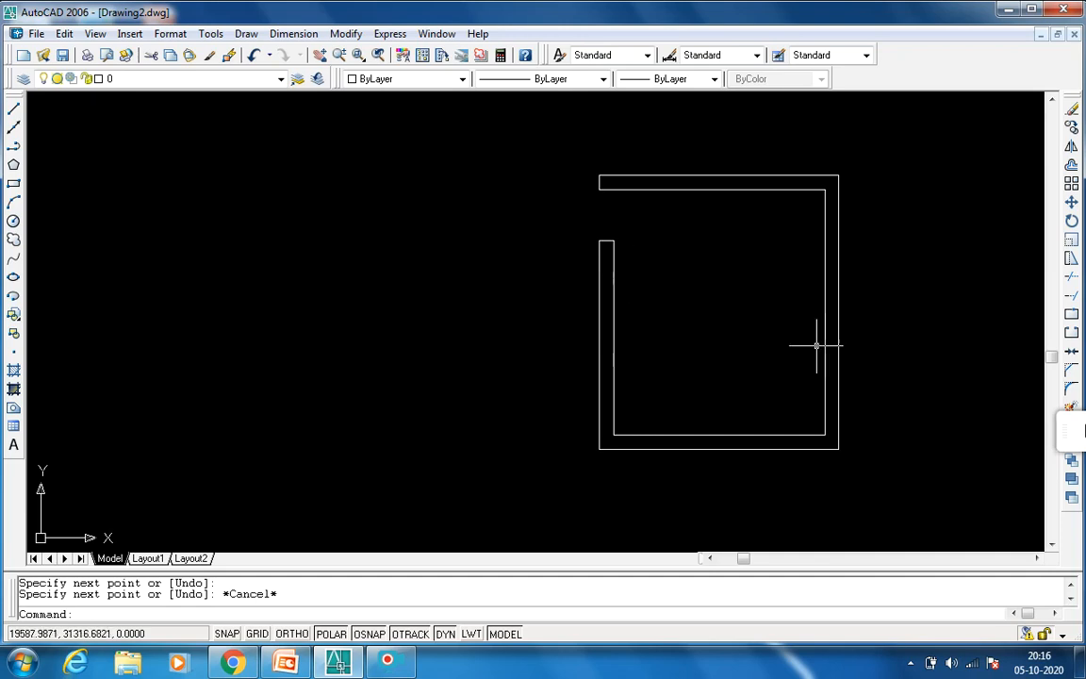
drag(1067, 429, 787, 469)
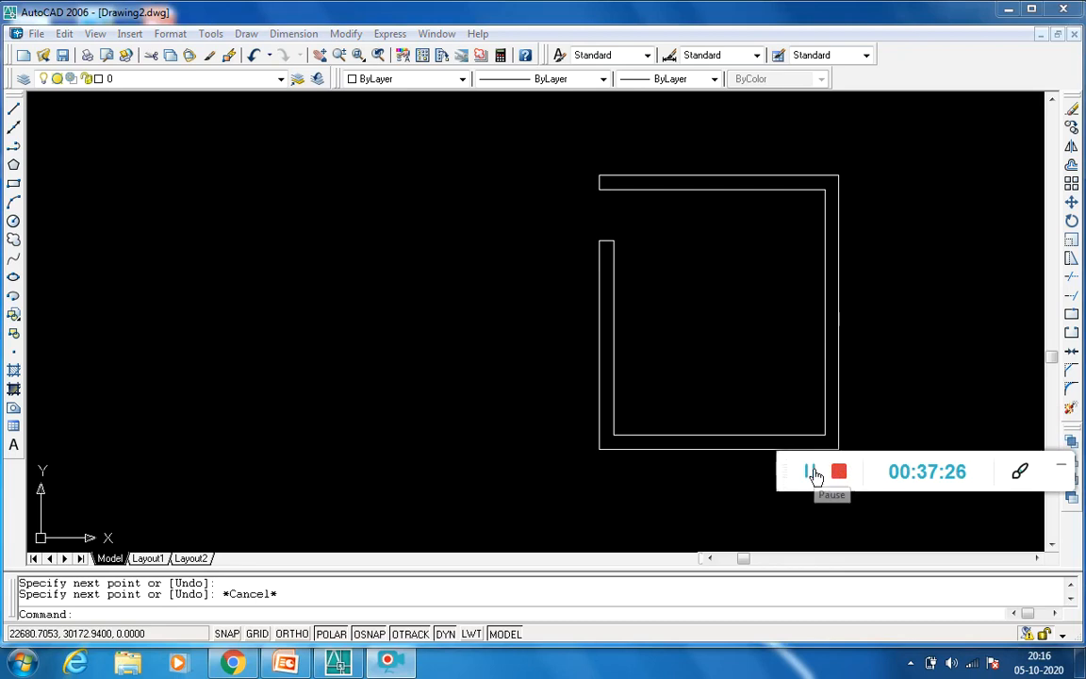